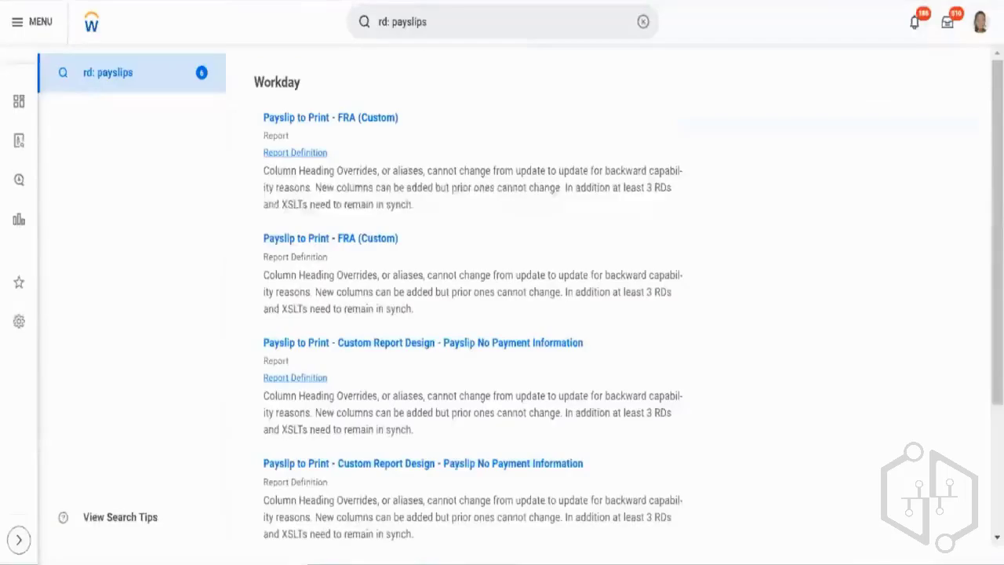
# Search for "create calc" and open the Create Calculated Field task
pyautogui.click(643, 23)
pyautogui.write('c')
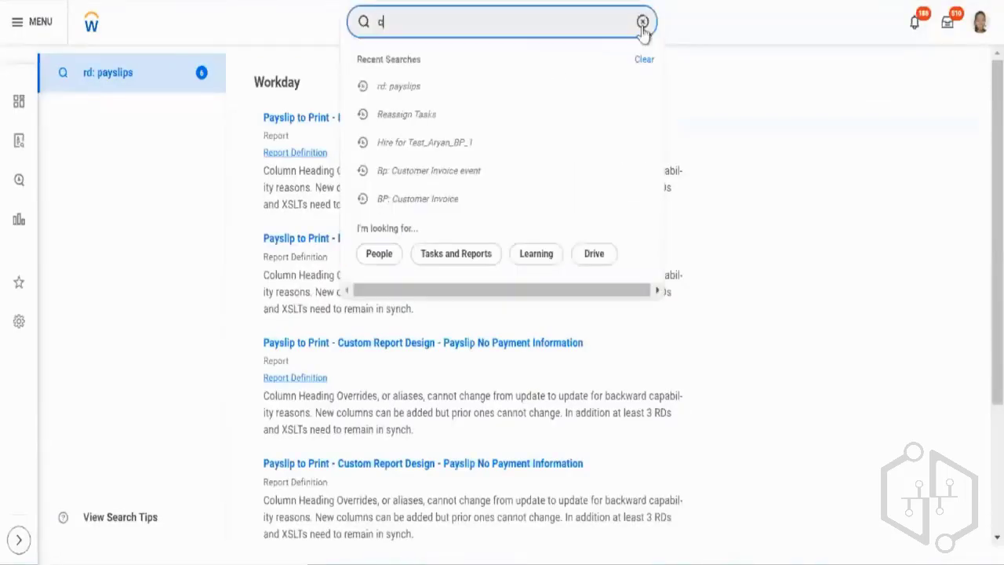
pyautogui.write('reate c')
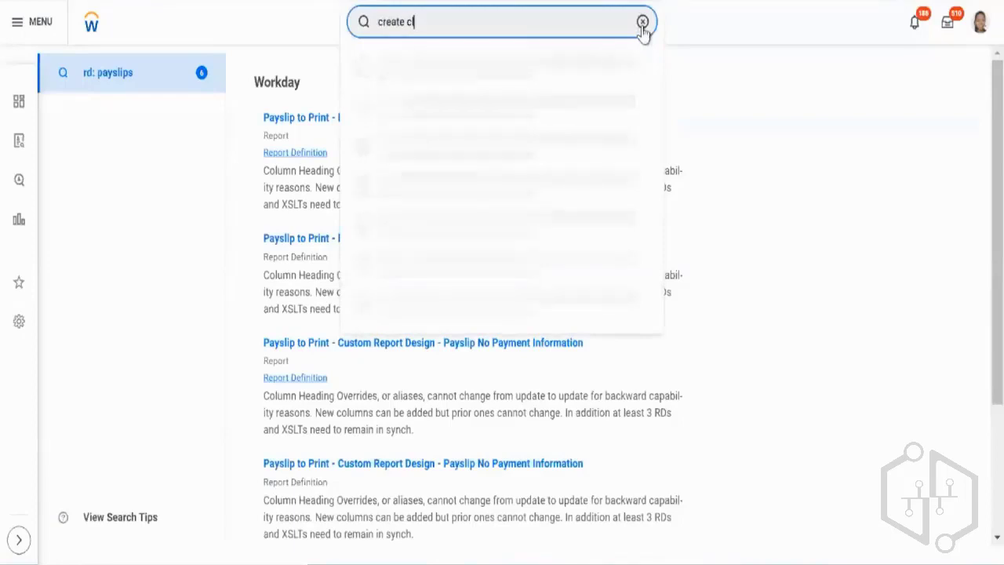
pyautogui.write('alc')
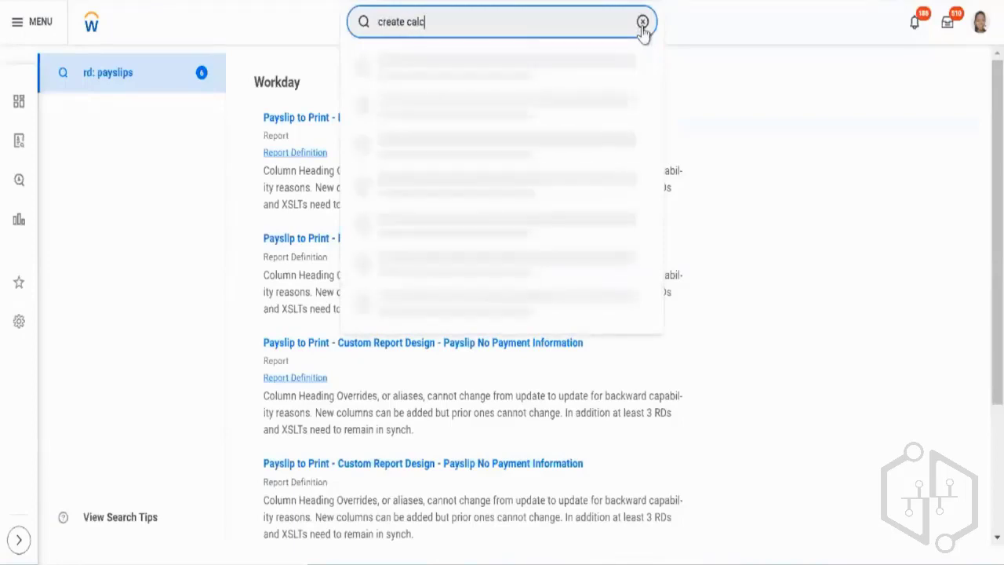
pyautogui.click(533, 71)
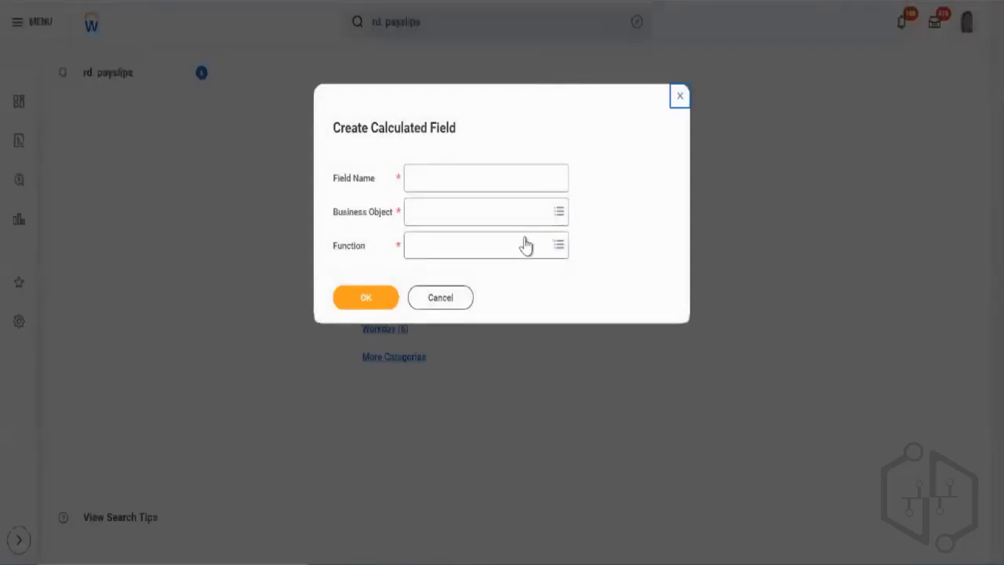
# Review the functions available for a calculated field, including the extract and lookup types
pyautogui.click(525, 245)
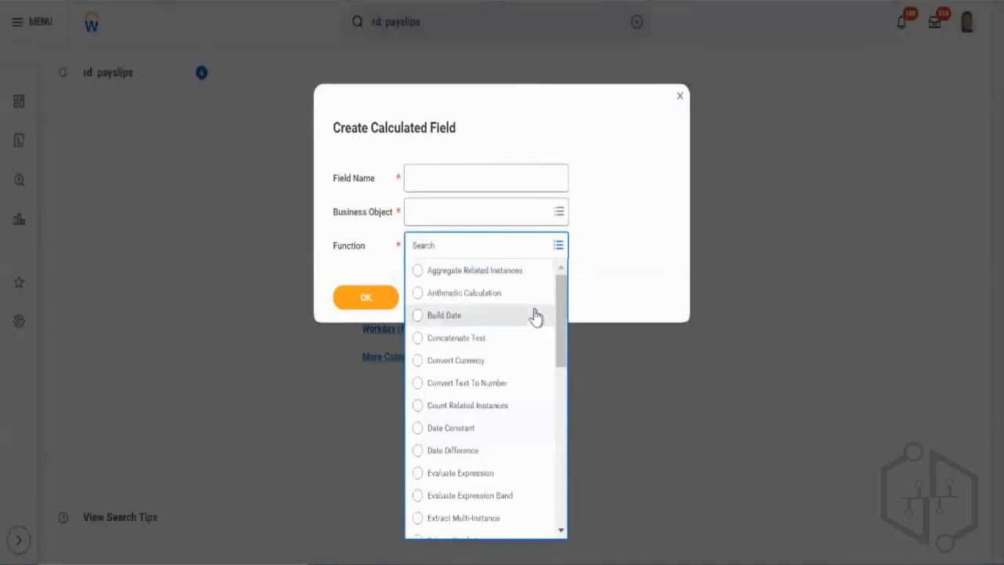
pyautogui.scroll(-2, 535, 315)
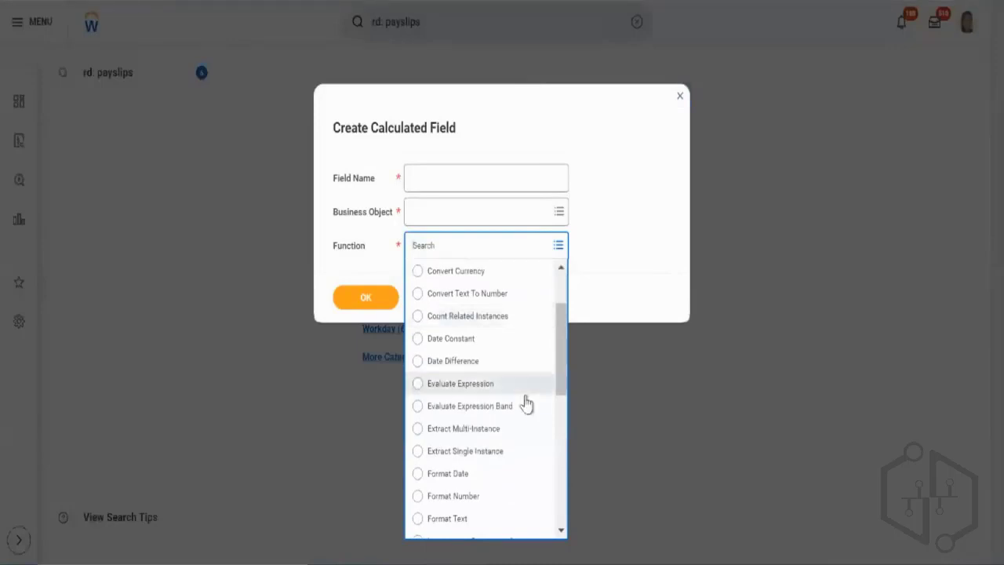
pyautogui.scroll(-1, 526, 404)
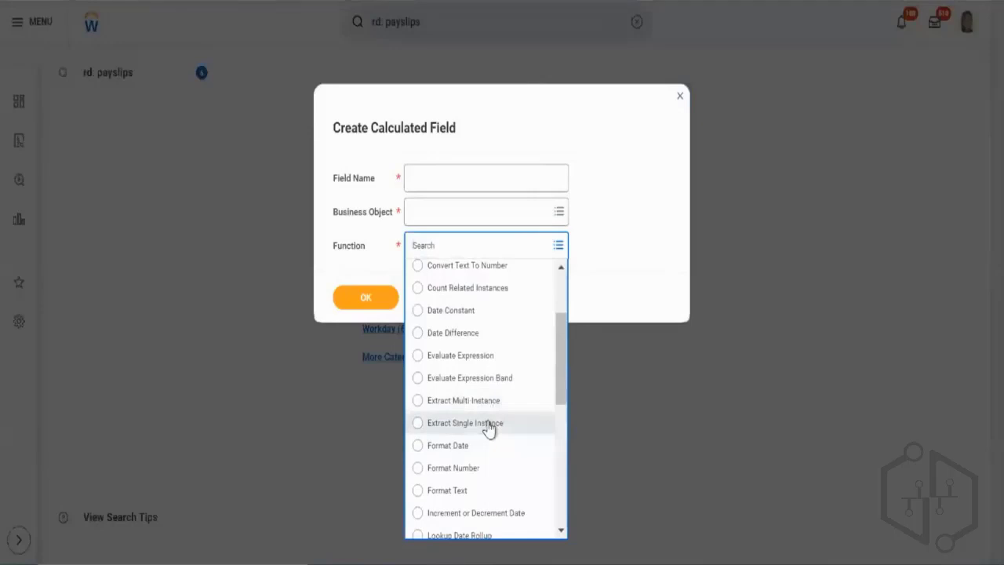
pyautogui.scroll(-5, 487, 427)
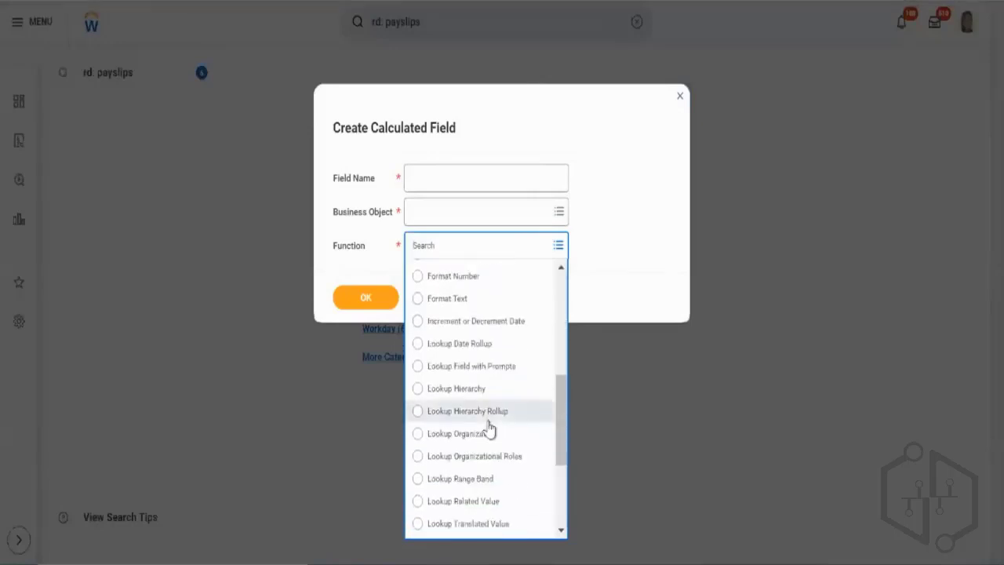
pyautogui.scroll(-3, 488, 470)
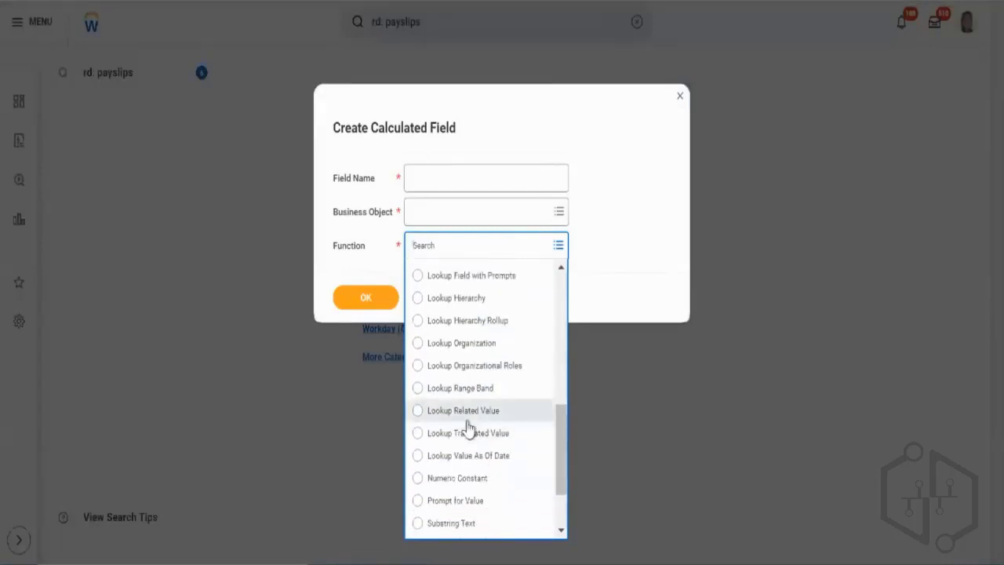
pyautogui.scroll(5, 468, 428)
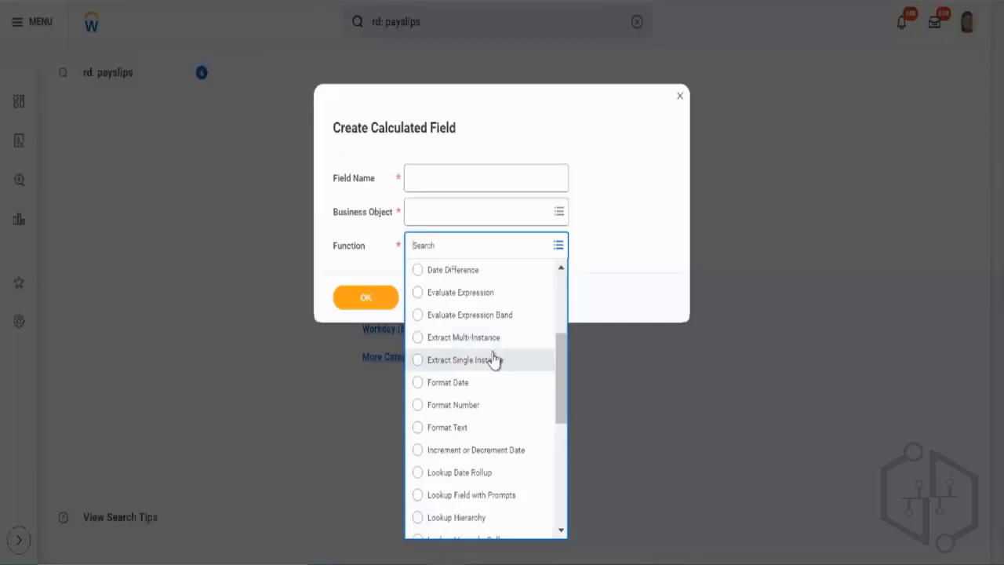
pyautogui.scroll(-2, 493, 358)
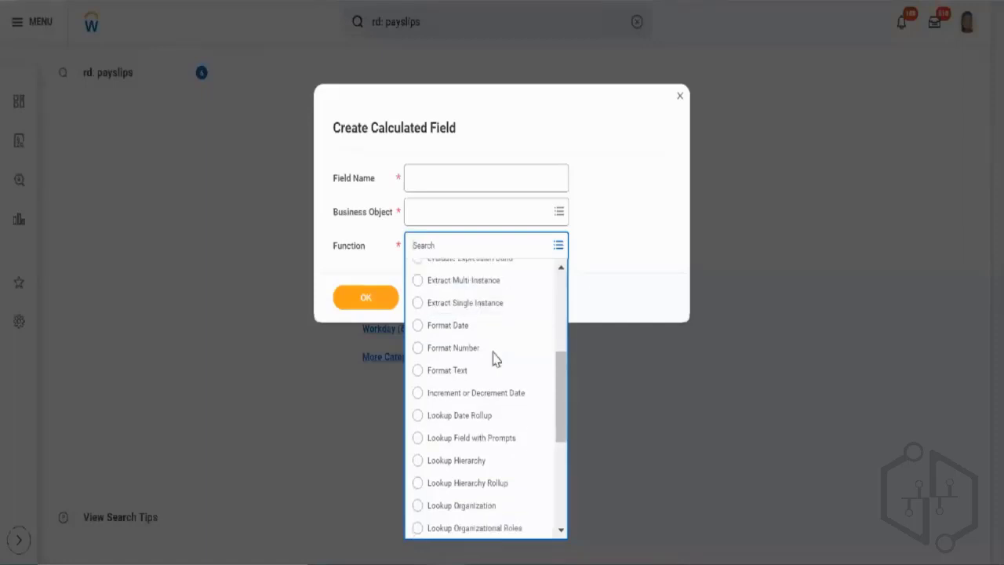
pyautogui.scroll(-1, 493, 356)
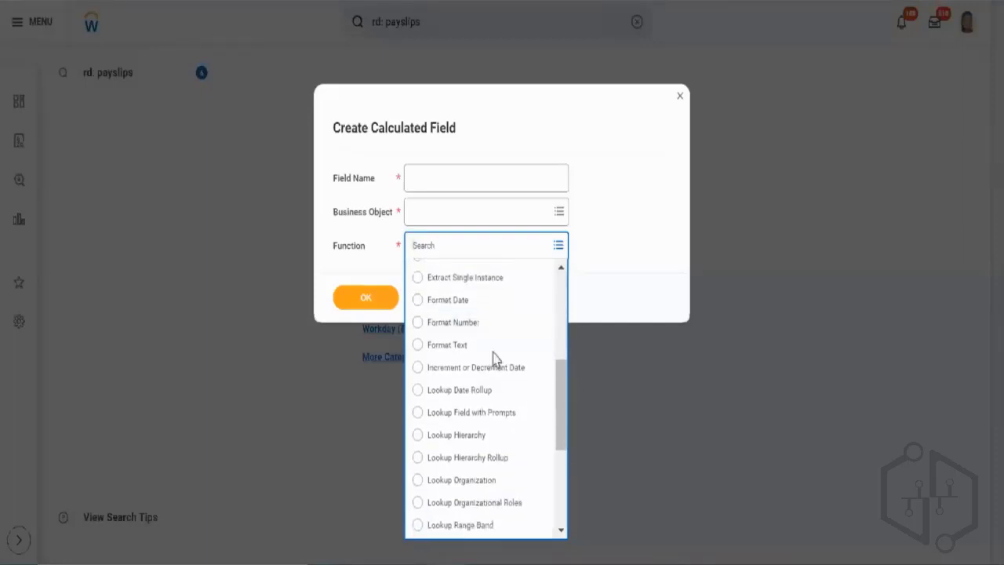
pyautogui.scroll(-3, 507, 467)
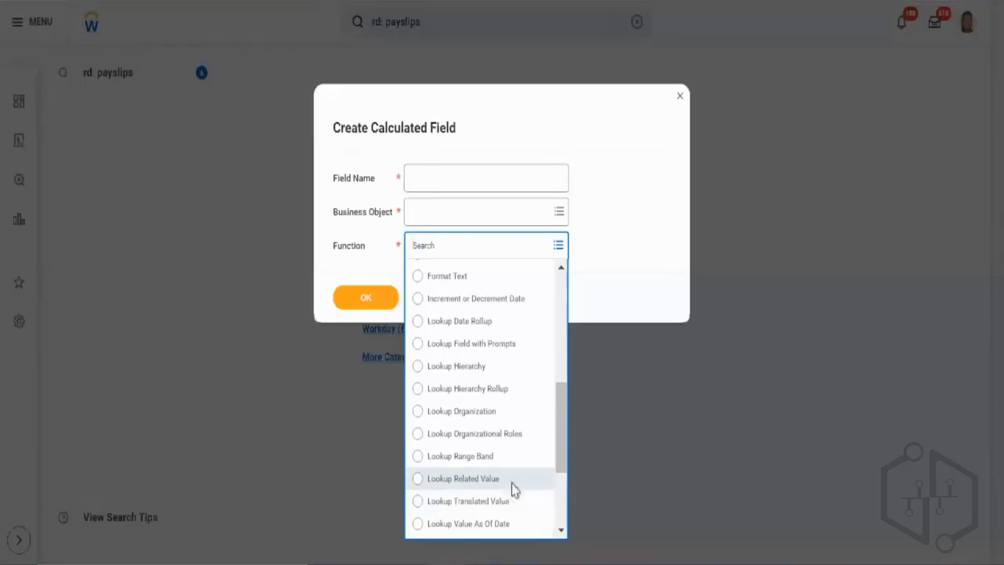
# Set the calculated field's function to Lookup Related Value
pyautogui.rightClick(513, 490)
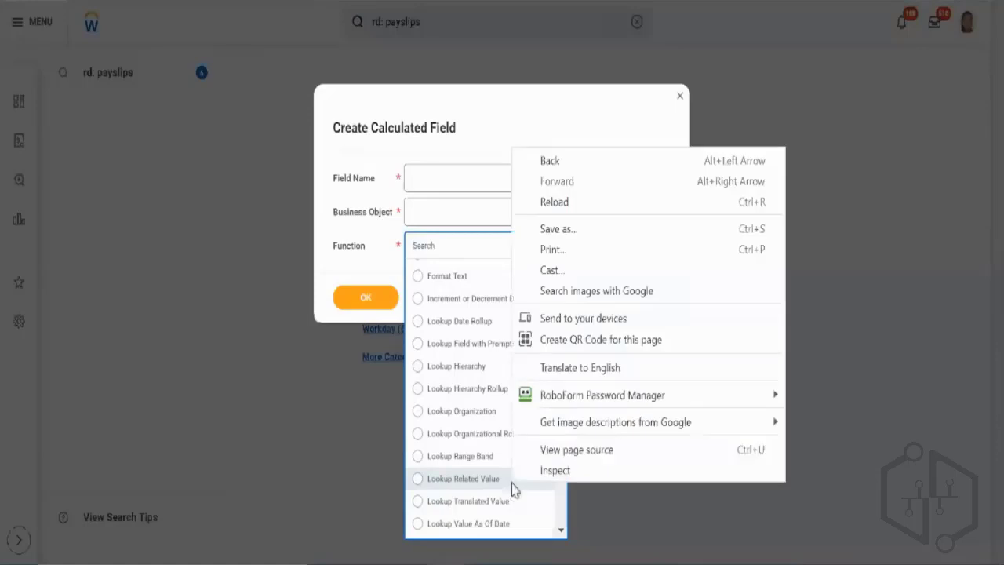
pyautogui.click(374, 147)
pyautogui.click(451, 249)
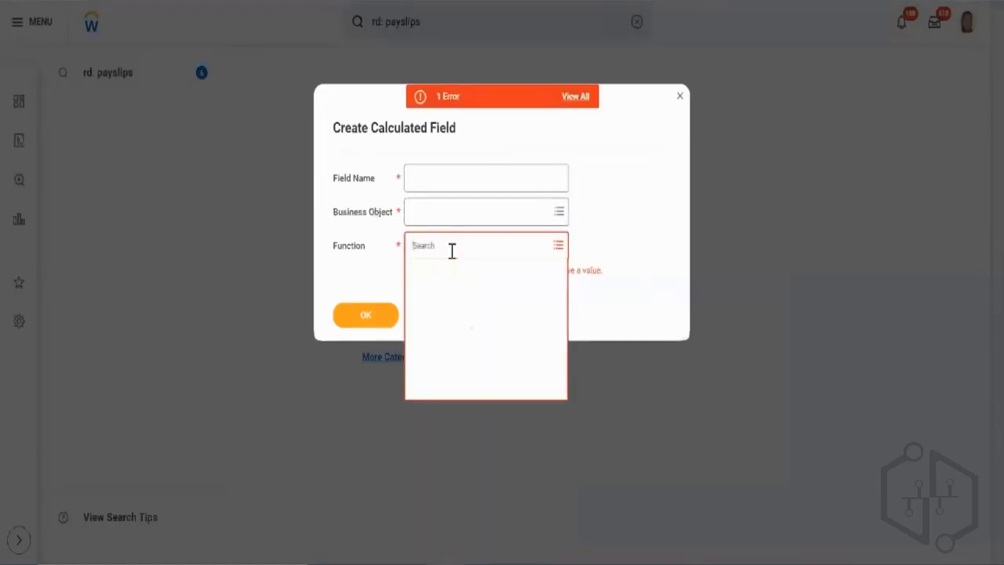
pyautogui.scroll(-5, 495, 436)
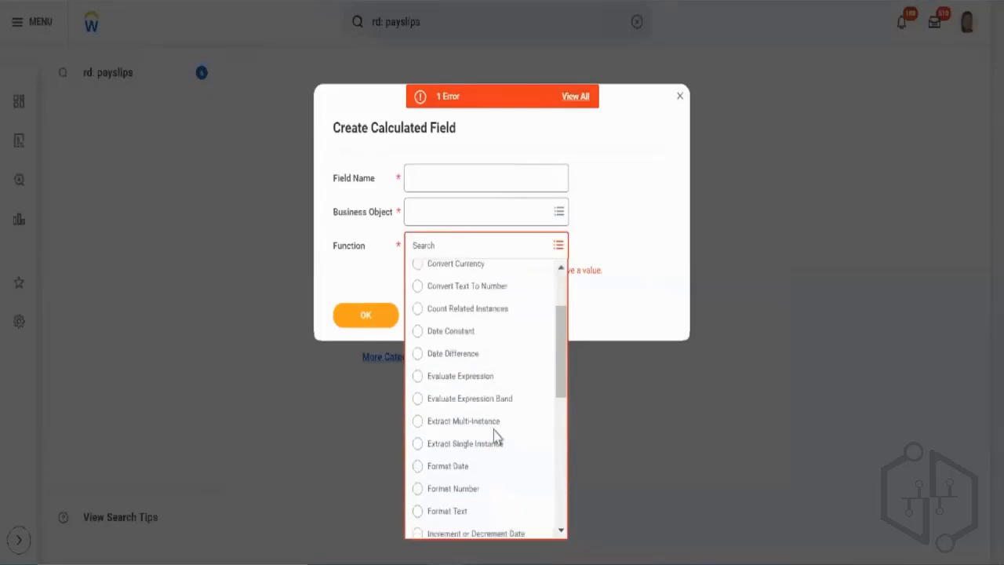
pyautogui.scroll(-4, 495, 436)
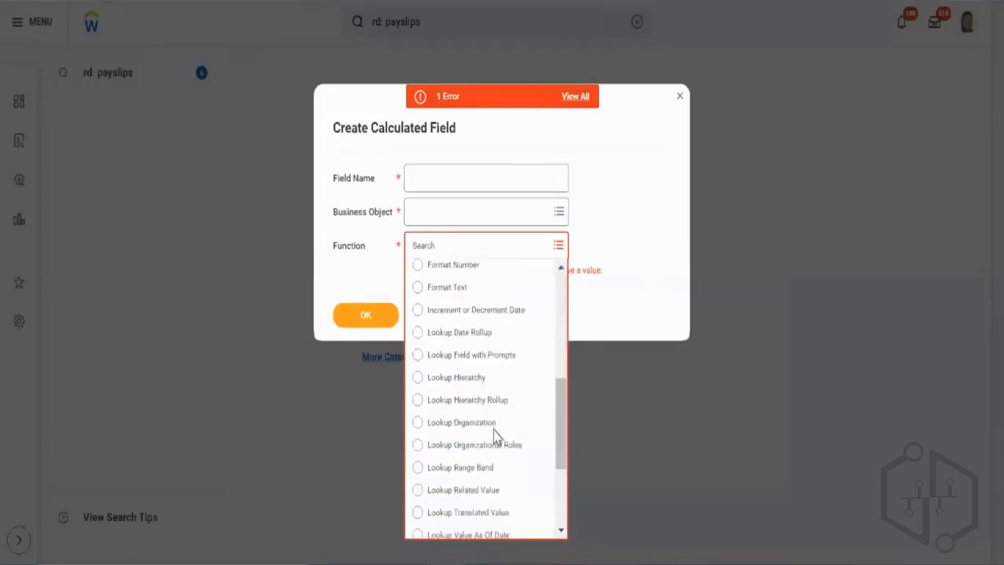
pyautogui.click(495, 491)
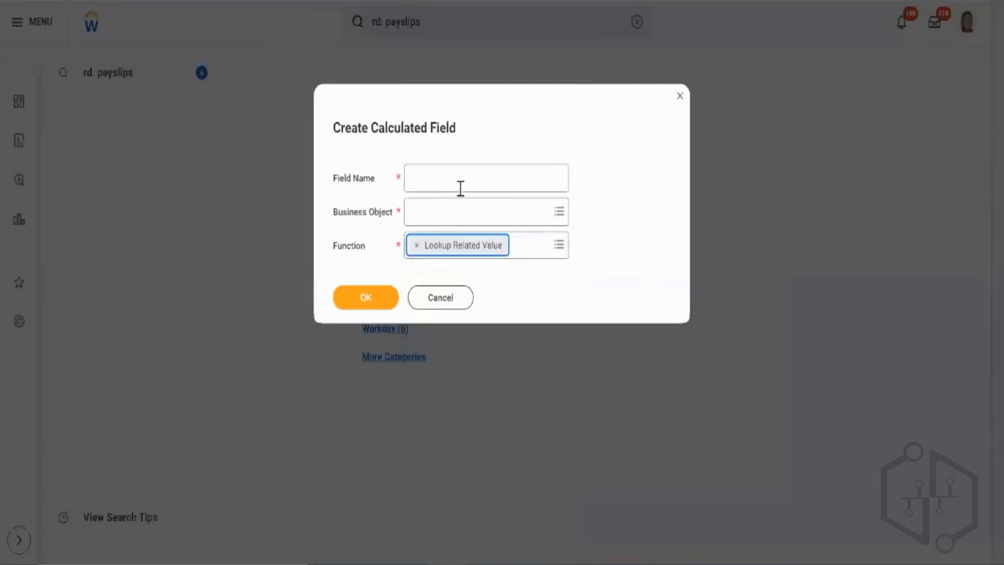
# Name the calculated field with the creator's first name followed by "_LRV"
pyautogui.click(384, 130)
pyautogui.tripleClick(384, 130)
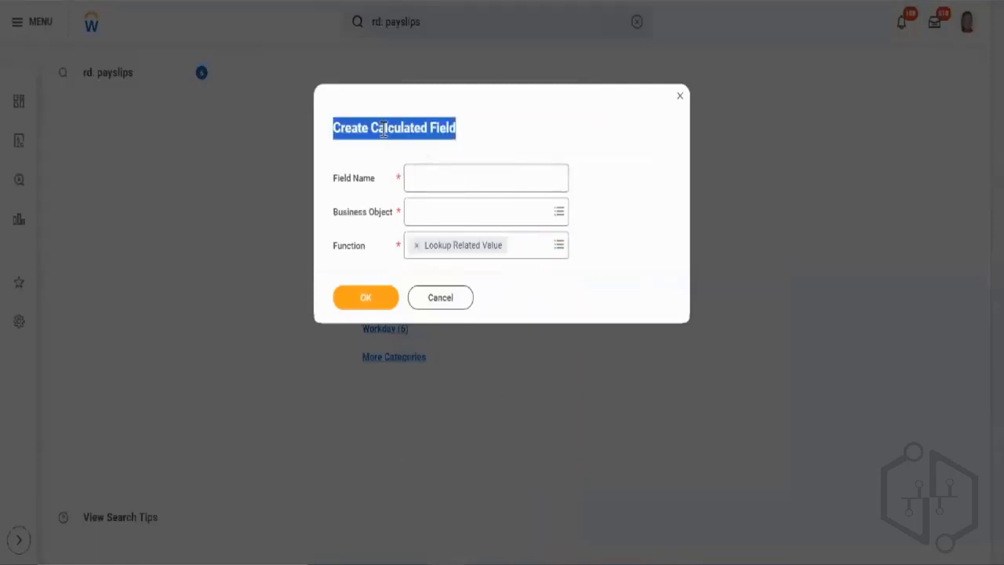
pyautogui.click(426, 181)
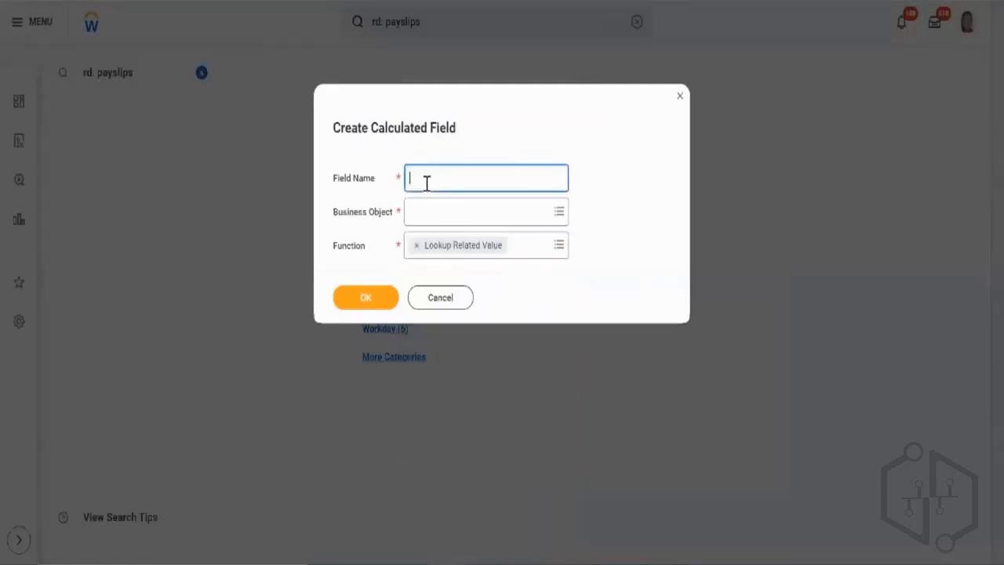
pyautogui.write('Test Aryan')
pyautogui.hotkey('ctrl', 'a')
pyautogui.press('BackSpace')
pyautogui.write('Aiyan_LRV')
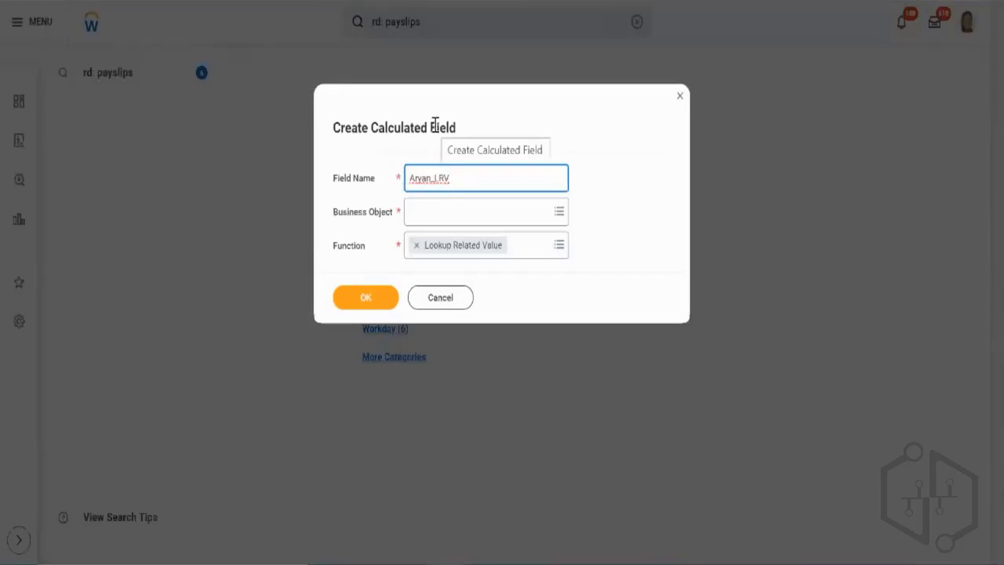
# Look through the function choices again down to the selected Lookup Related Value
pyautogui.click(523, 249)
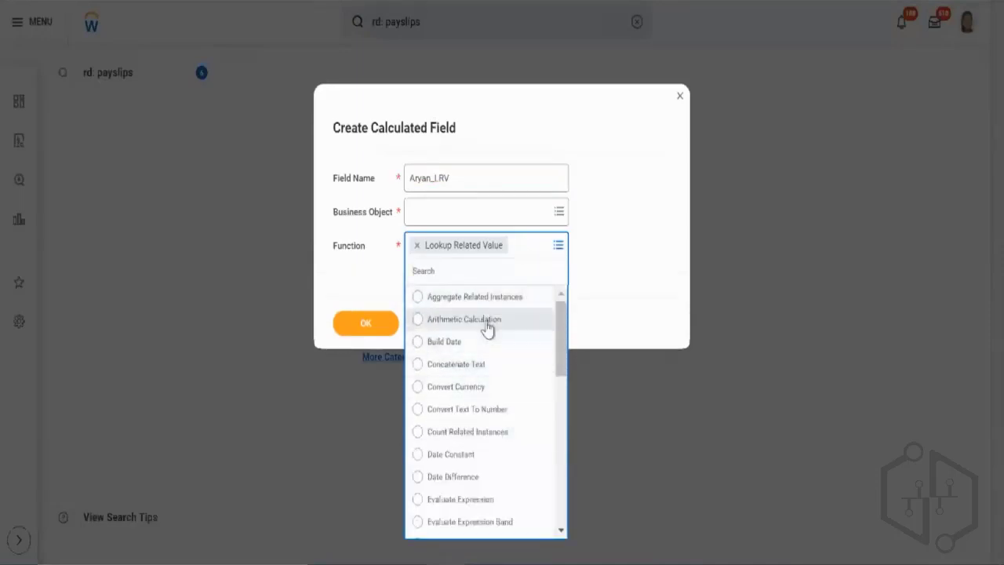
pyautogui.click(620, 227)
pyautogui.click(522, 244)
pyautogui.scroll(-4, 514, 387)
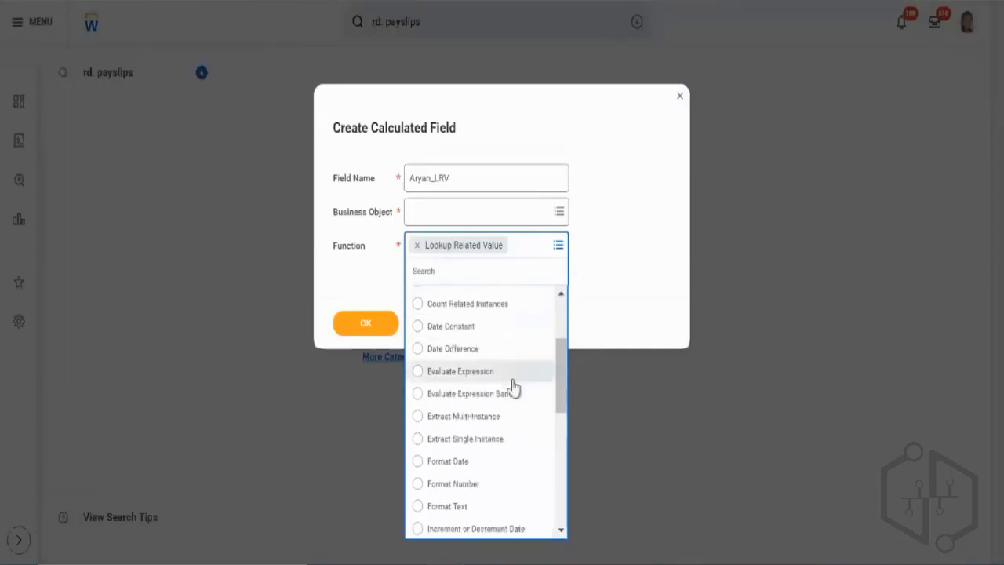
pyautogui.scroll(-4, 514, 387)
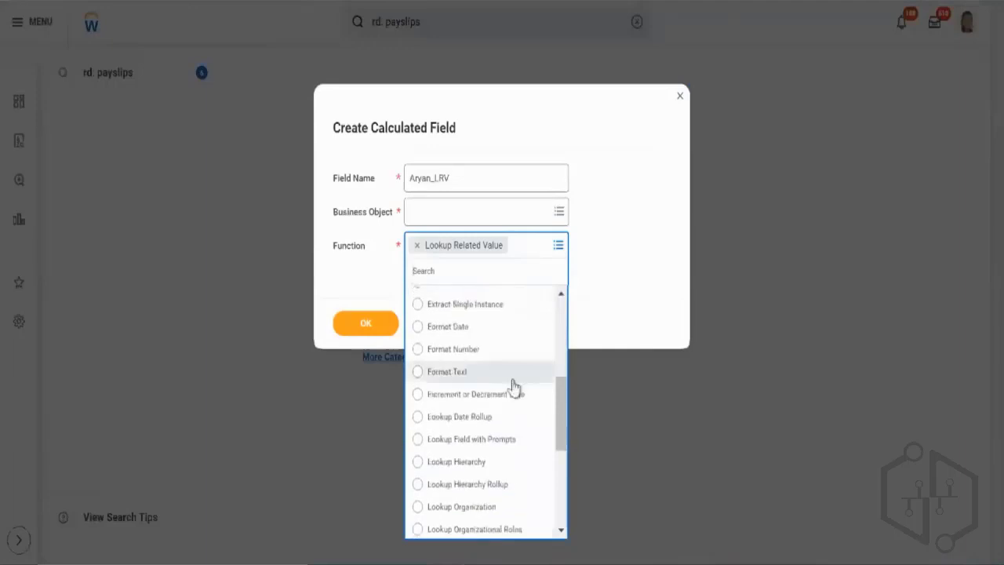
pyautogui.scroll(-2, 514, 386)
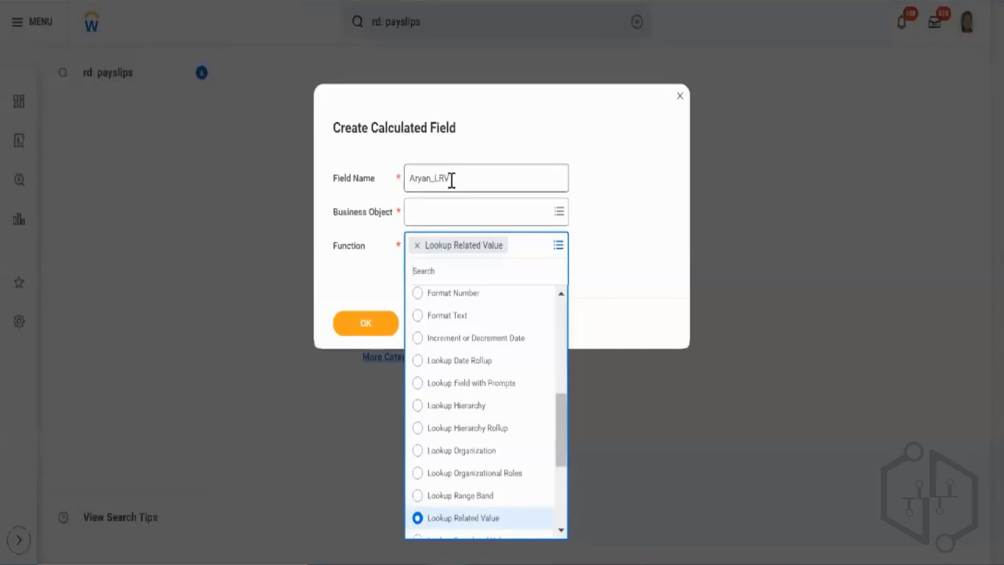
# Set the calculated field's business object to Worker
pyautogui.click(464, 215)
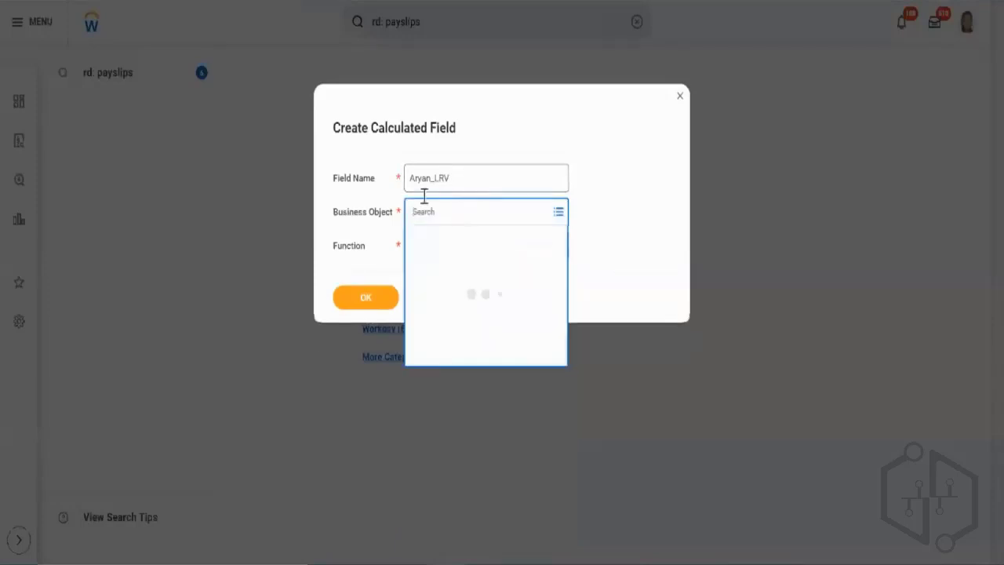
pyautogui.write('worker')
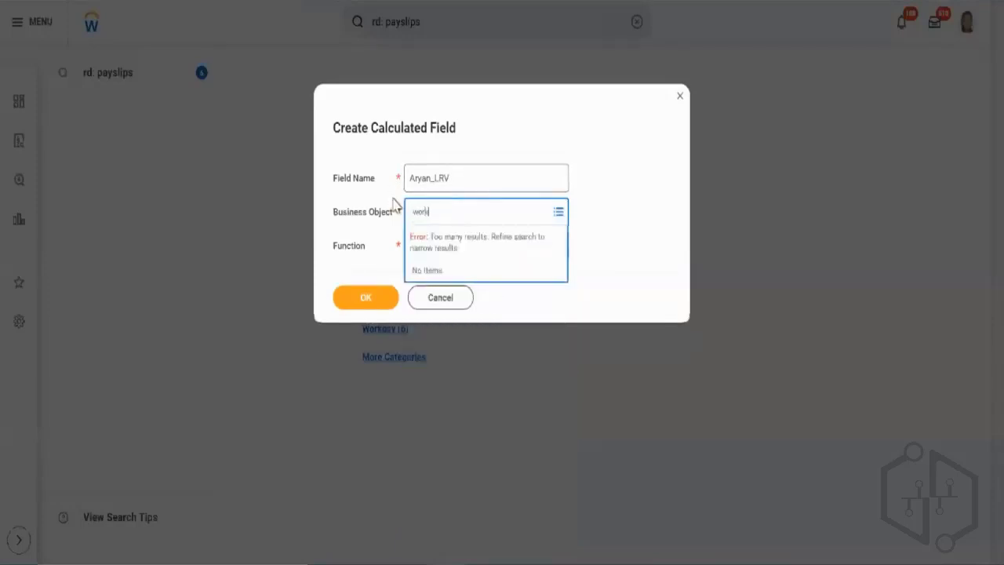
pyautogui.press('Return')
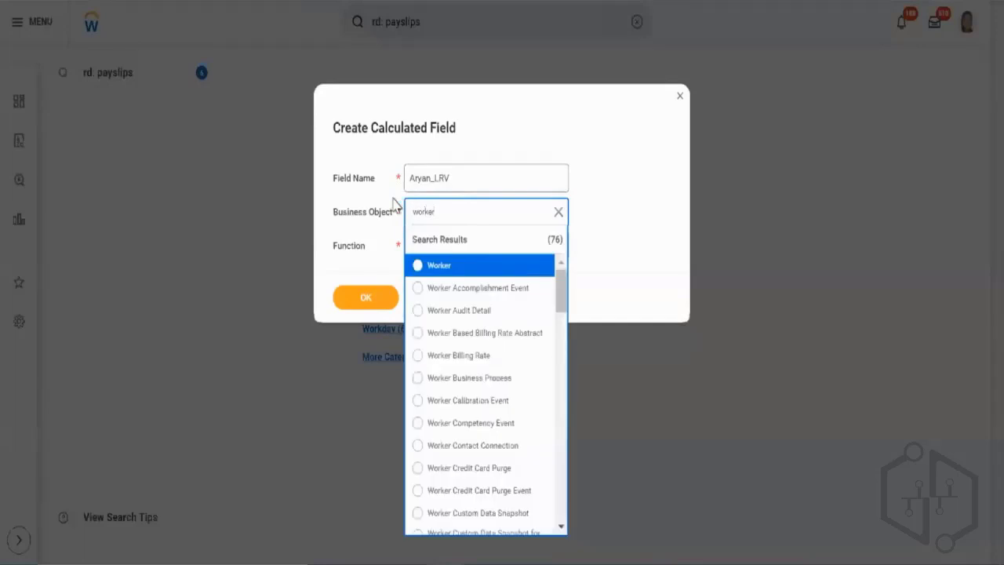
pyautogui.press('Return')
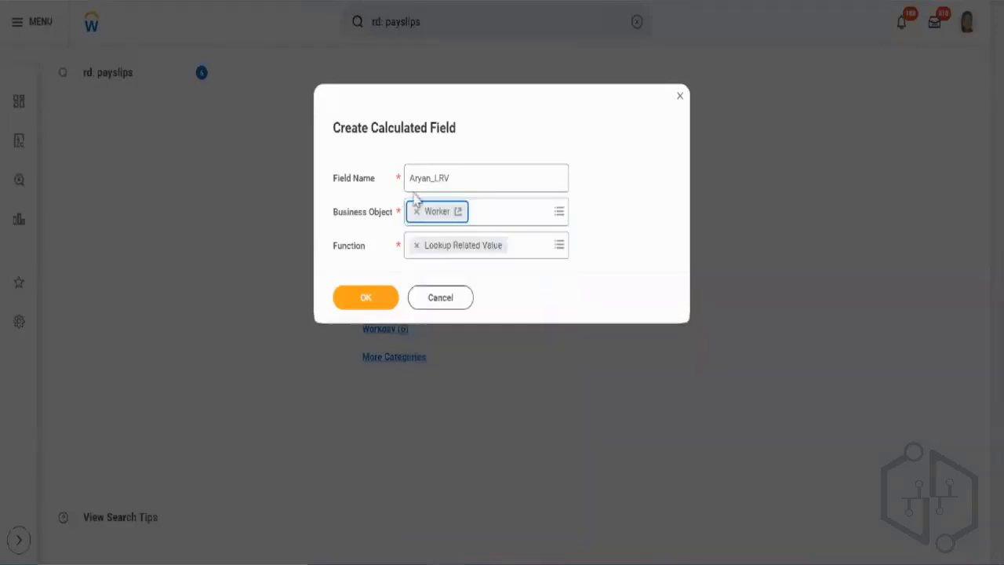
# Append "_Worker_Business_Site_Address" to the field name and submit the calculated field's initial settings
pyautogui.click(475, 189)
pyautogui.write('_')
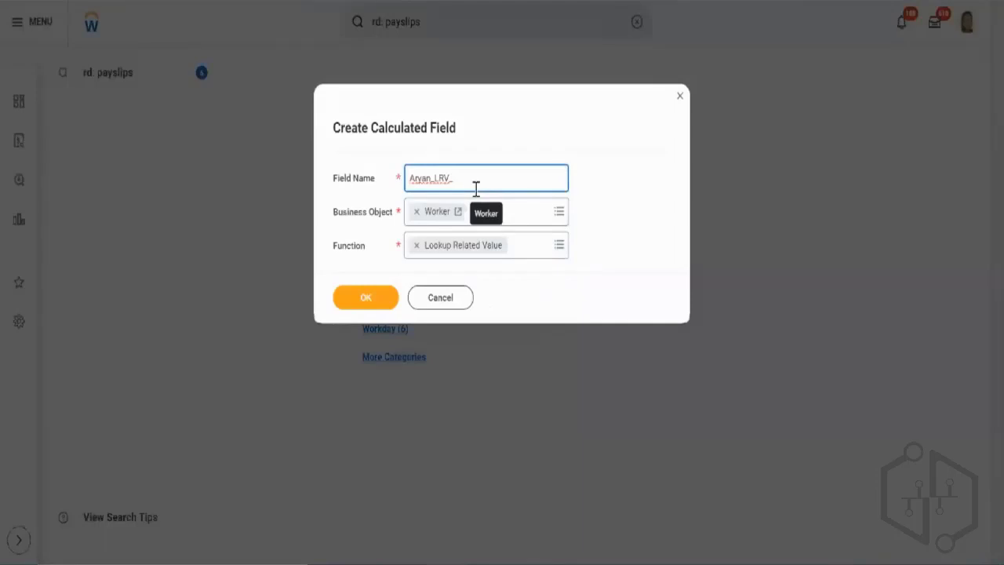
pyautogui.write('Worker ')
pyautogui.write('Business_Site_Address')
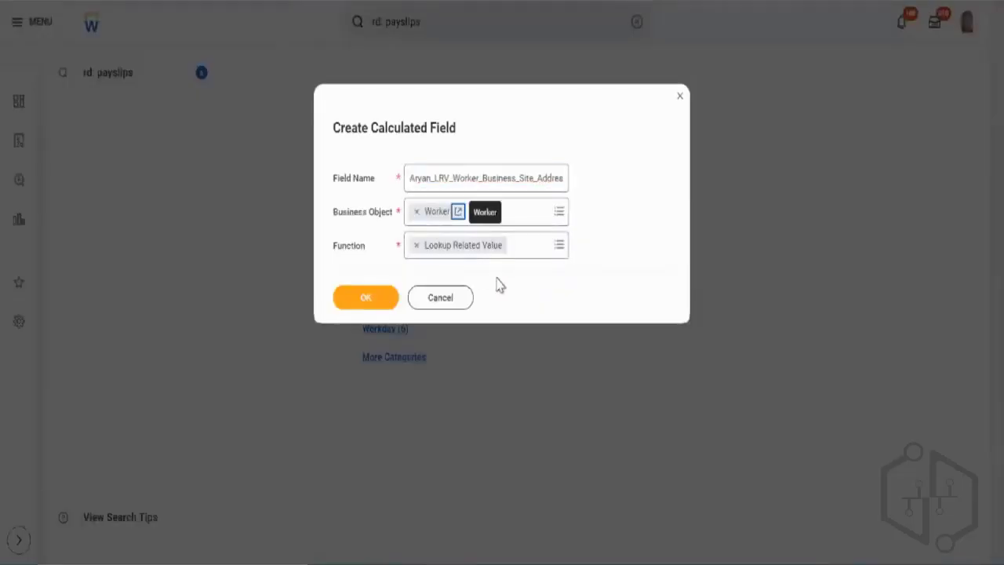
pyautogui.click(382, 303)
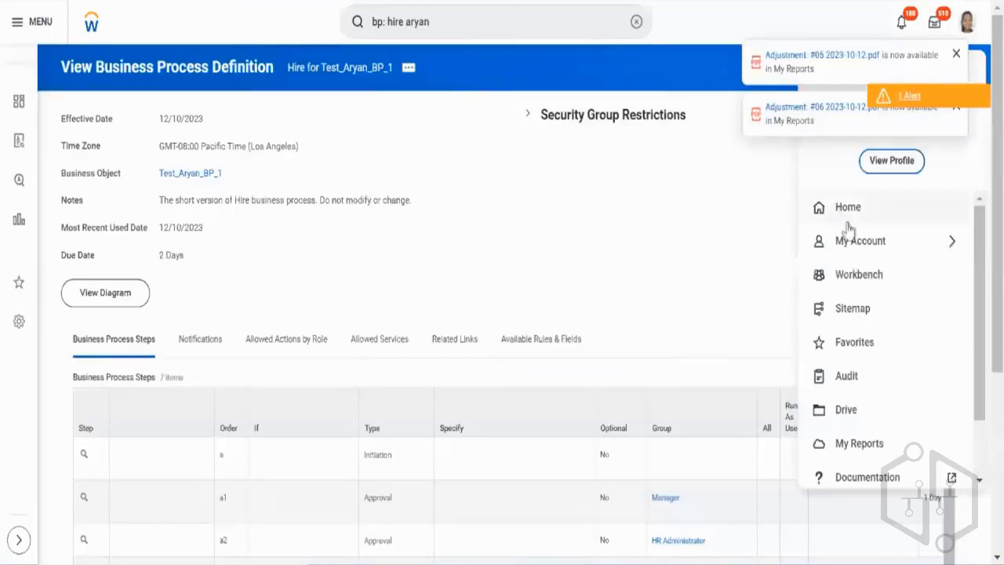
# Open the signed-in worker's profile and view its Job section
pyautogui.click(895, 168)
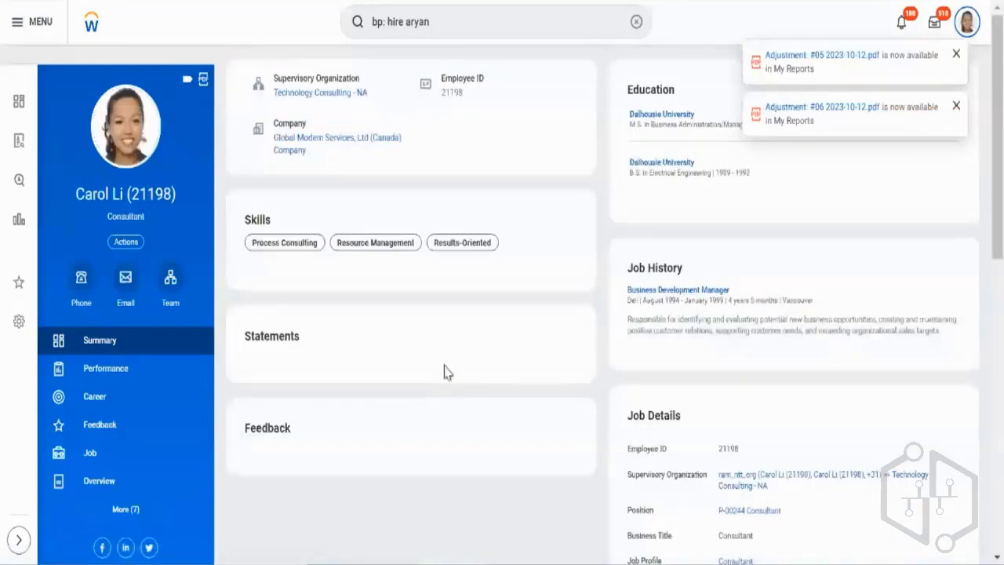
pyautogui.click(129, 463)
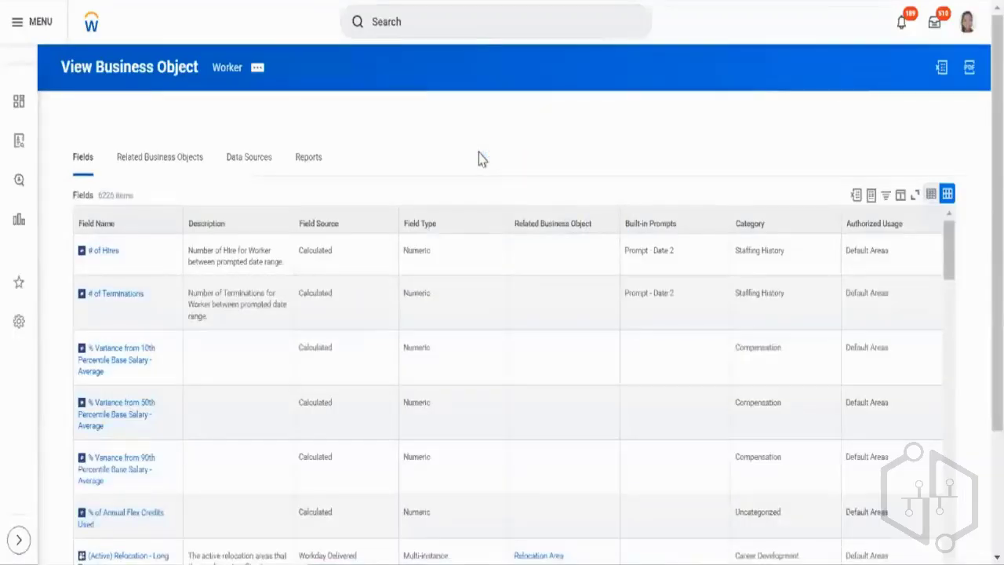
# Display the related business objects of the Worker business object
pyautogui.click(189, 180)
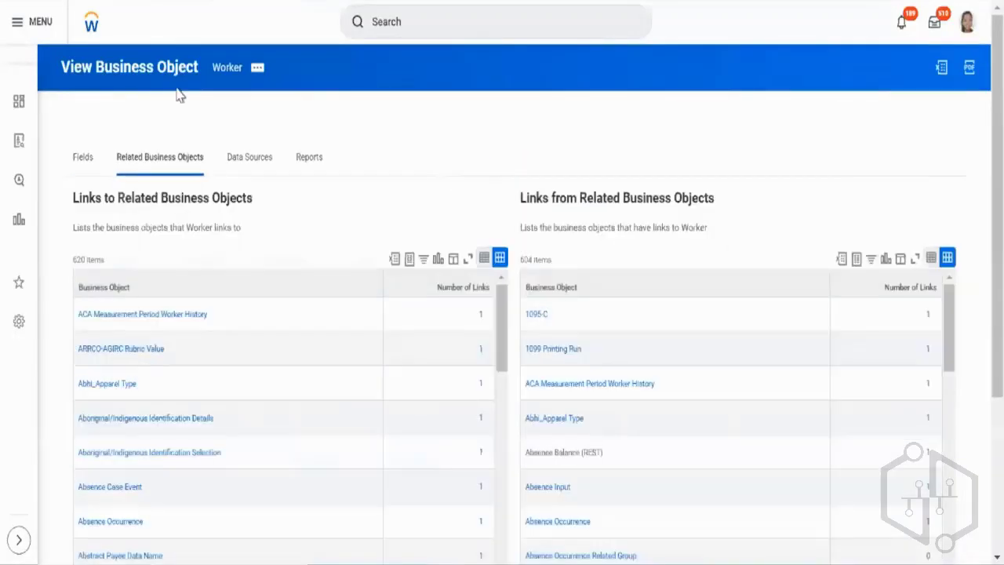
# Filter the business objects that Worker links to so that only Location is listed
pyautogui.click(260, 287)
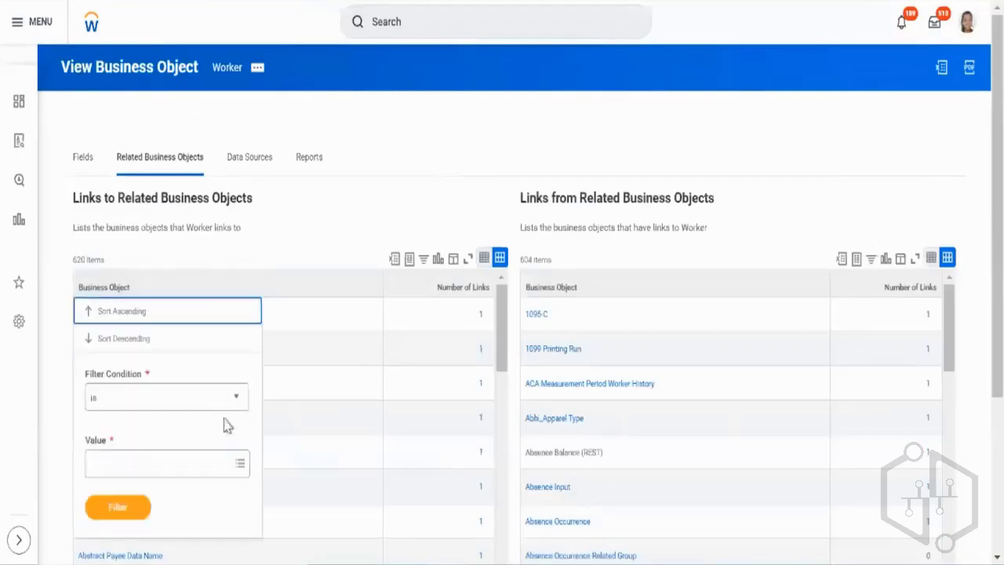
pyautogui.click(197, 463)
pyautogui.write('lo')
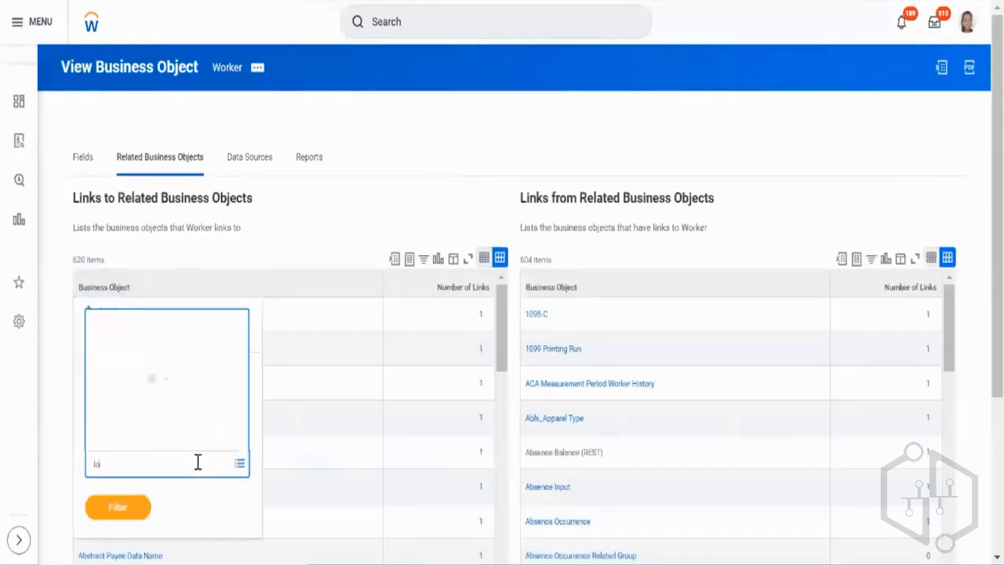
pyautogui.write('cation')
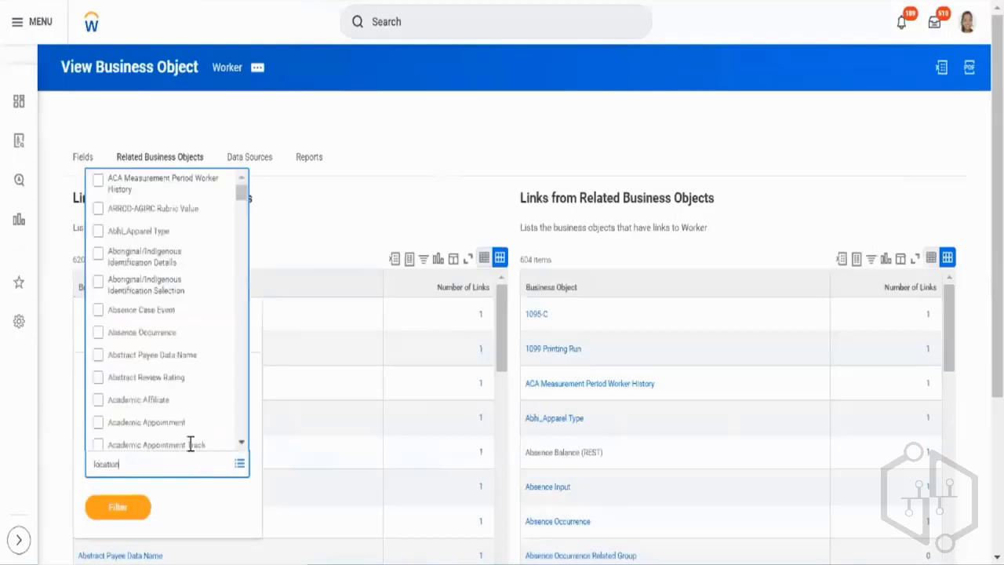
pyautogui.press('Return')
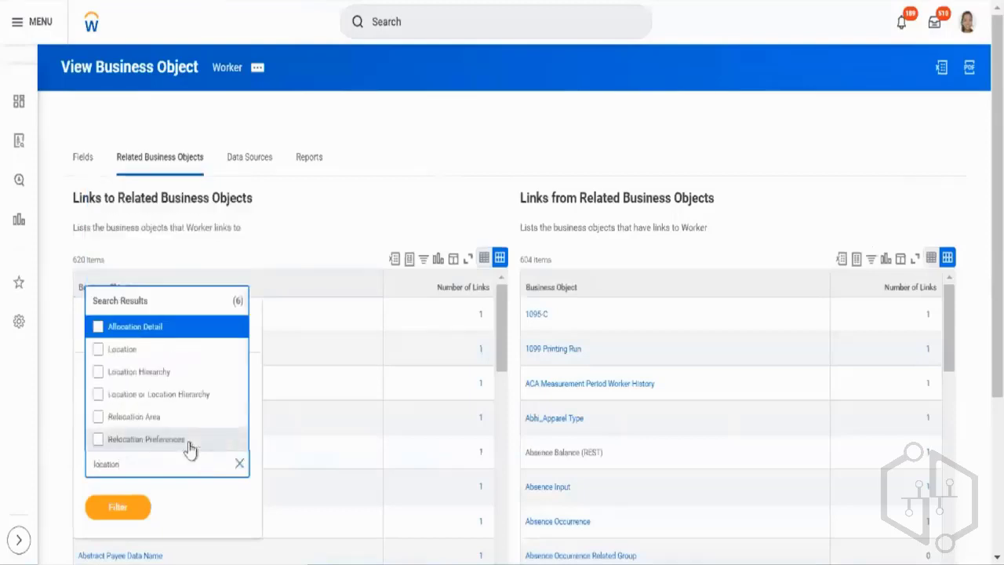
pyautogui.click(98, 350)
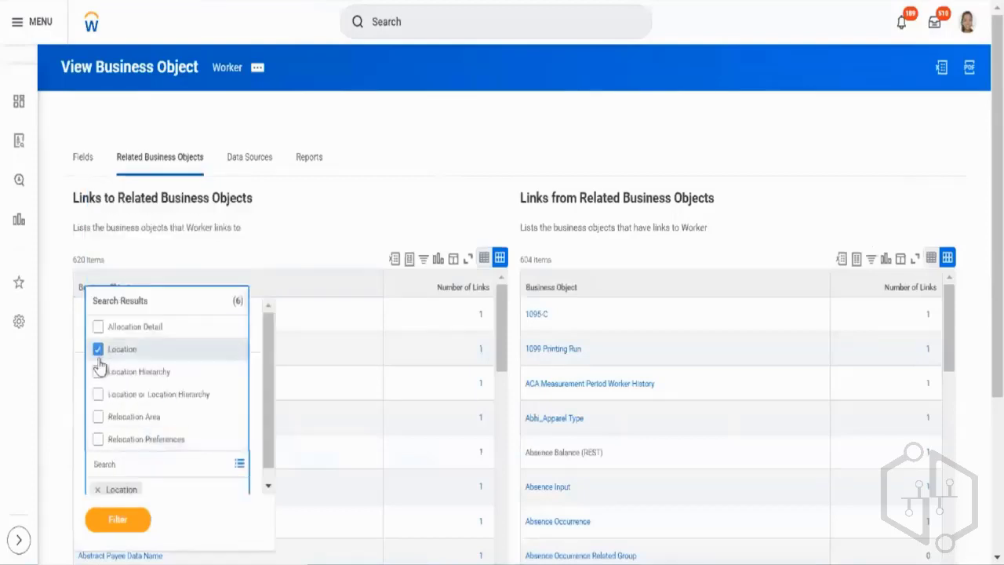
pyautogui.click(130, 521)
pyautogui.click(129, 524)
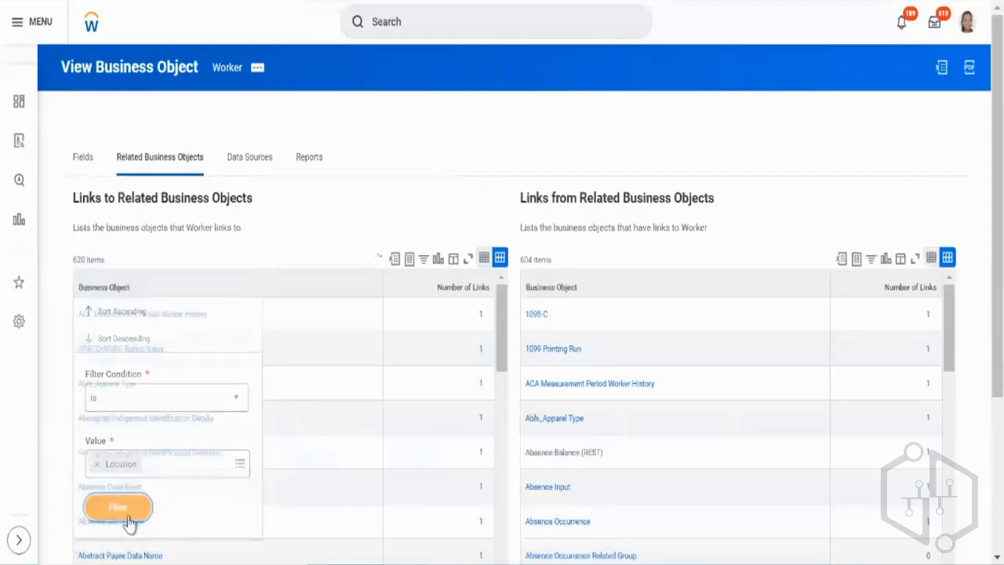
pyautogui.scroll(-3, 200, 489)
pyautogui.scroll(3, 264, 321)
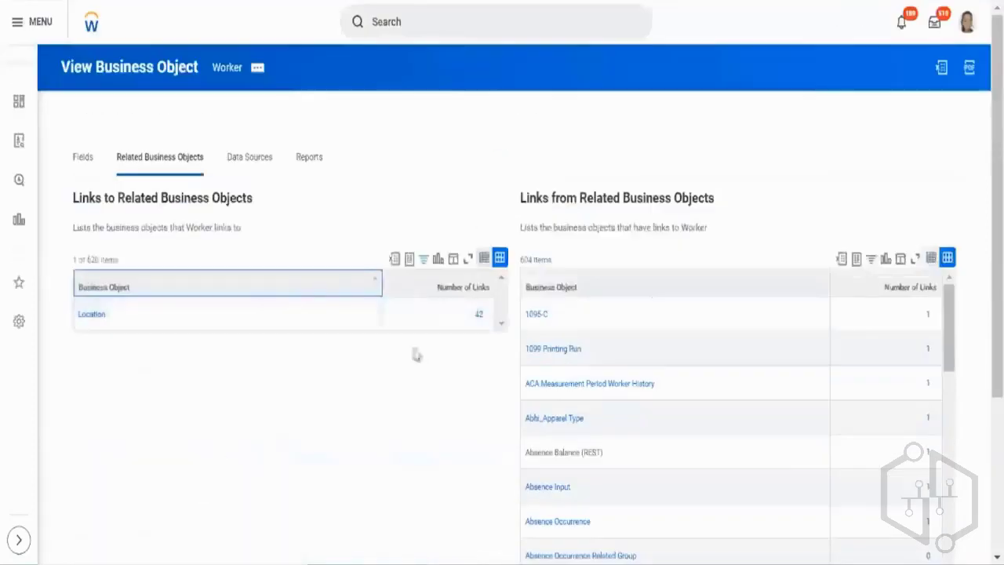
# Open the list of links from Worker to Location and examine the Location field's type and description
pyautogui.click(480, 317)
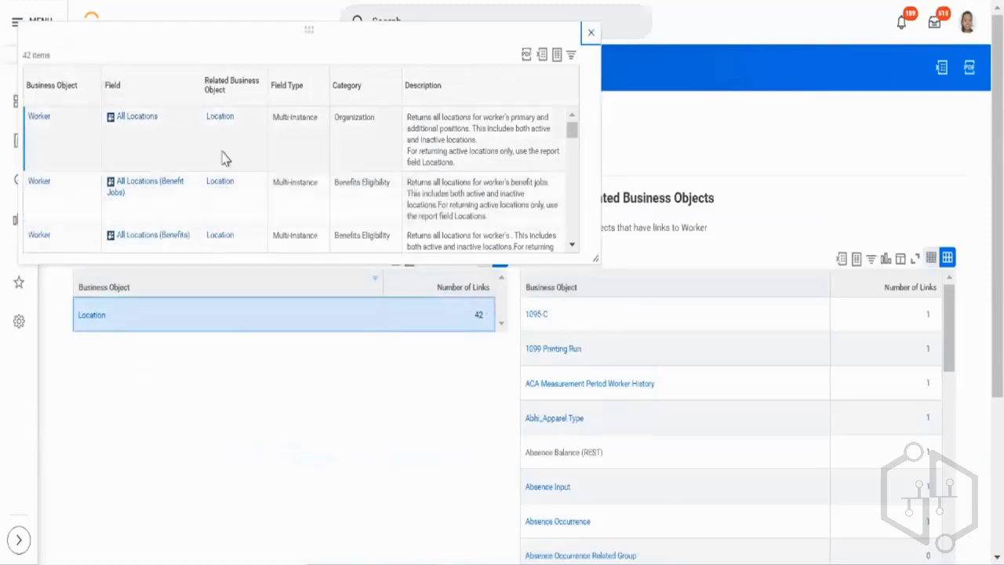
pyautogui.scroll(-6, 222, 159)
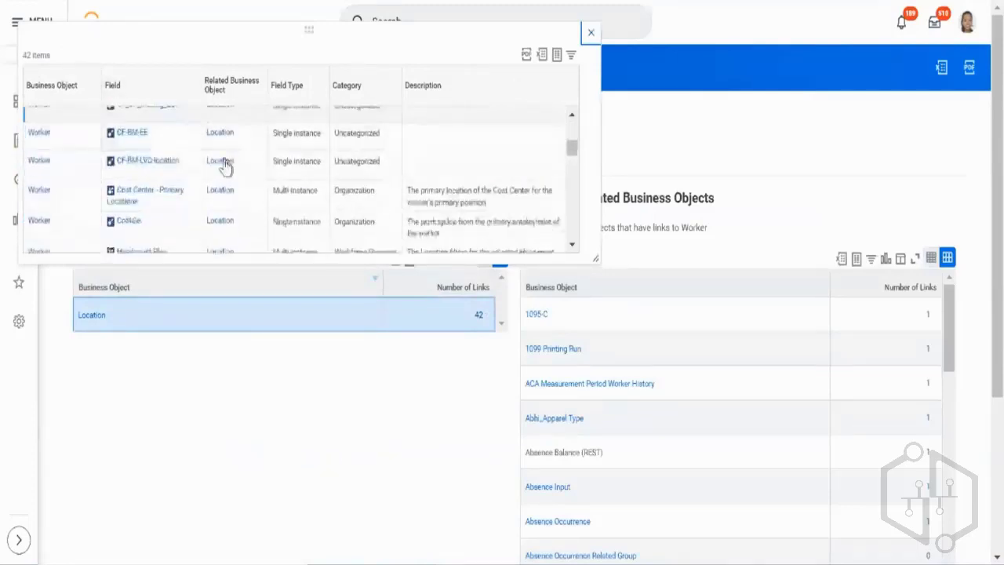
pyautogui.scroll(-5, 227, 169)
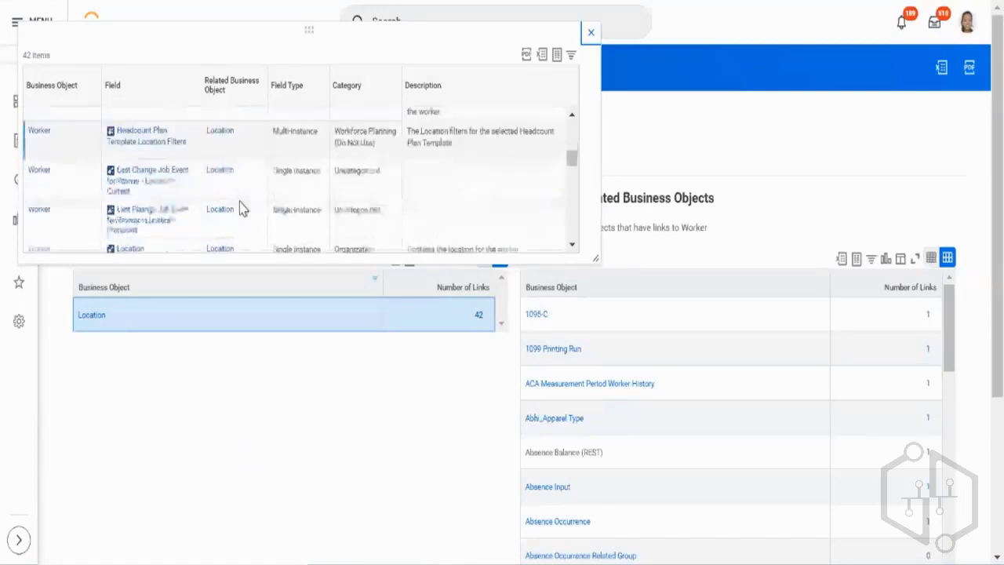
pyautogui.scroll(-1, 241, 209)
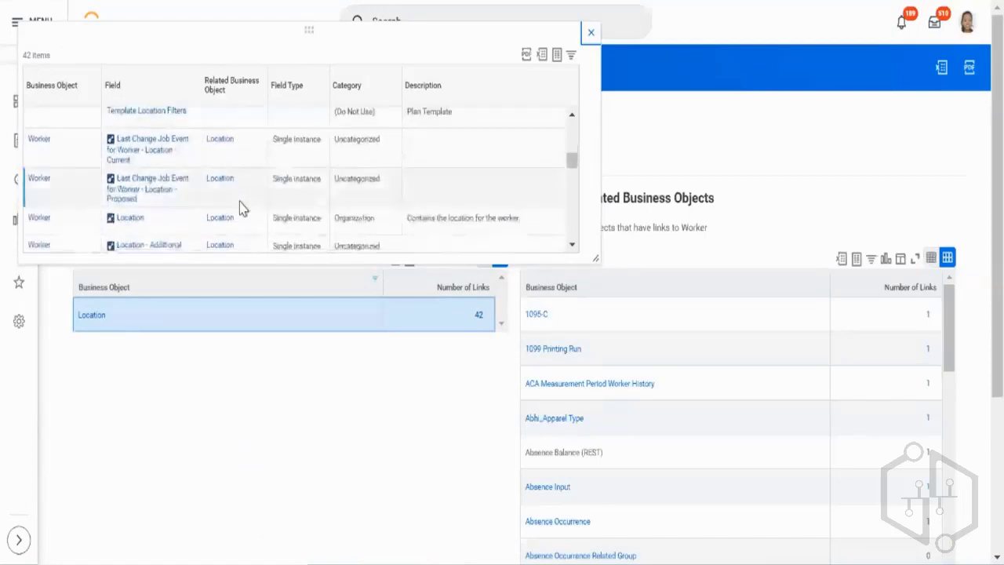
pyautogui.click(431, 236)
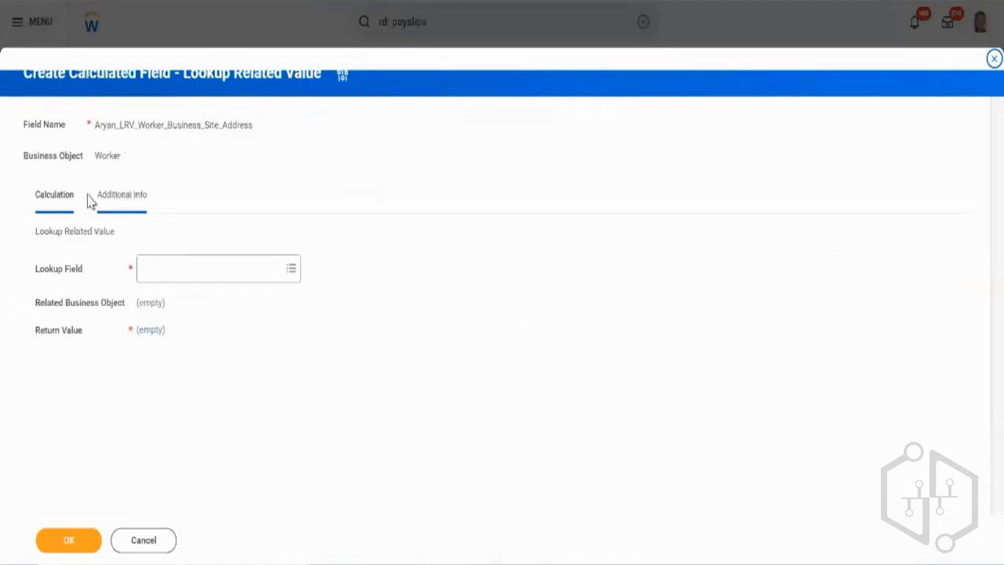
pyautogui.click(188, 264)
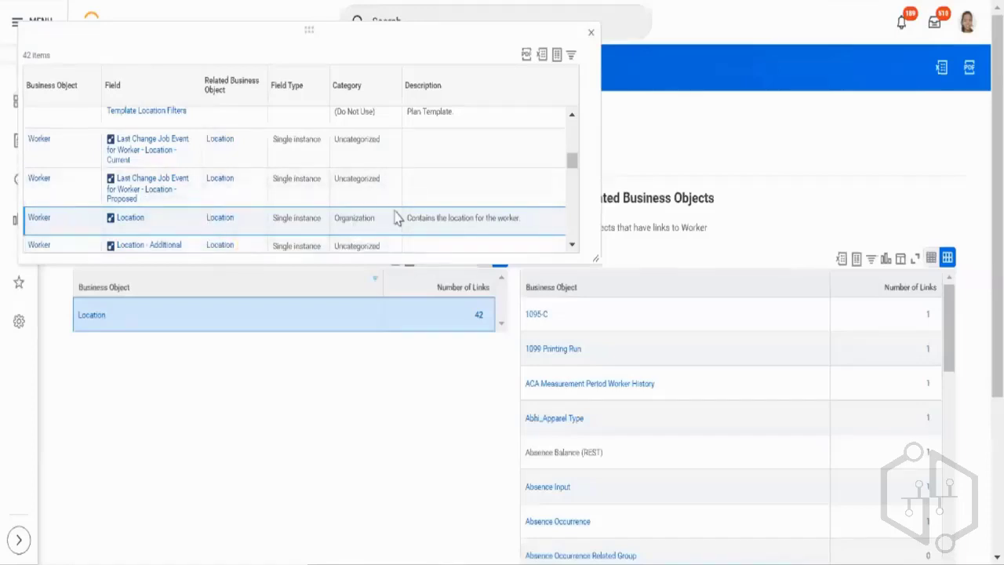
pyautogui.tripleClick(427, 223)
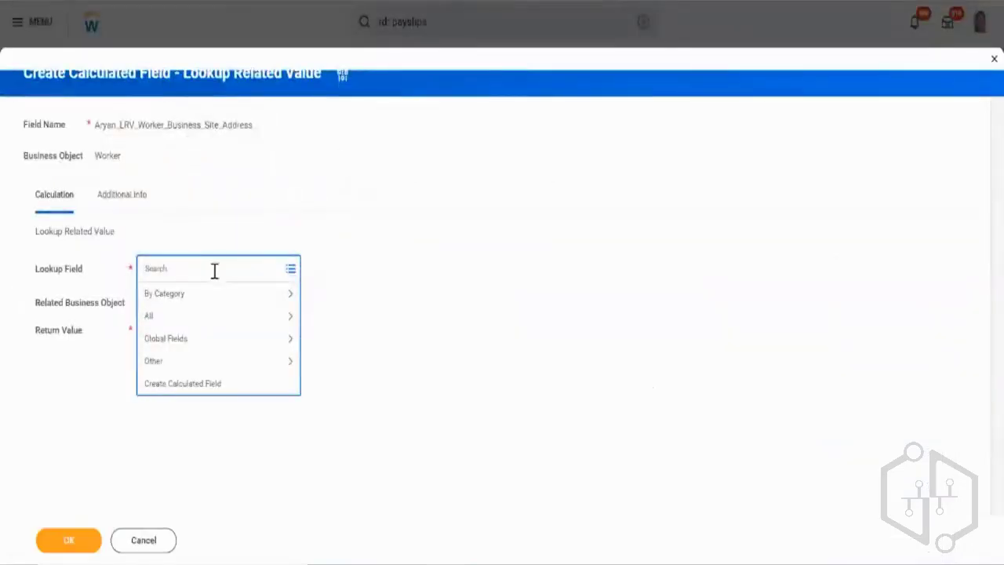
# Search the Lookup Field options for "location", view the Location field's details and its field type, and review the other matches
pyautogui.write('location')
pyautogui.press('Return')
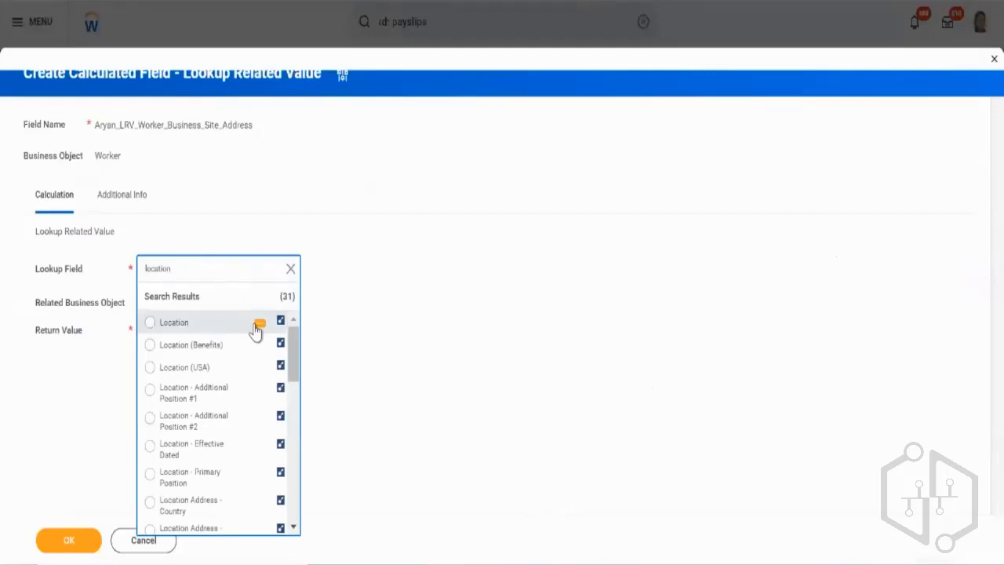
pyautogui.click(256, 330)
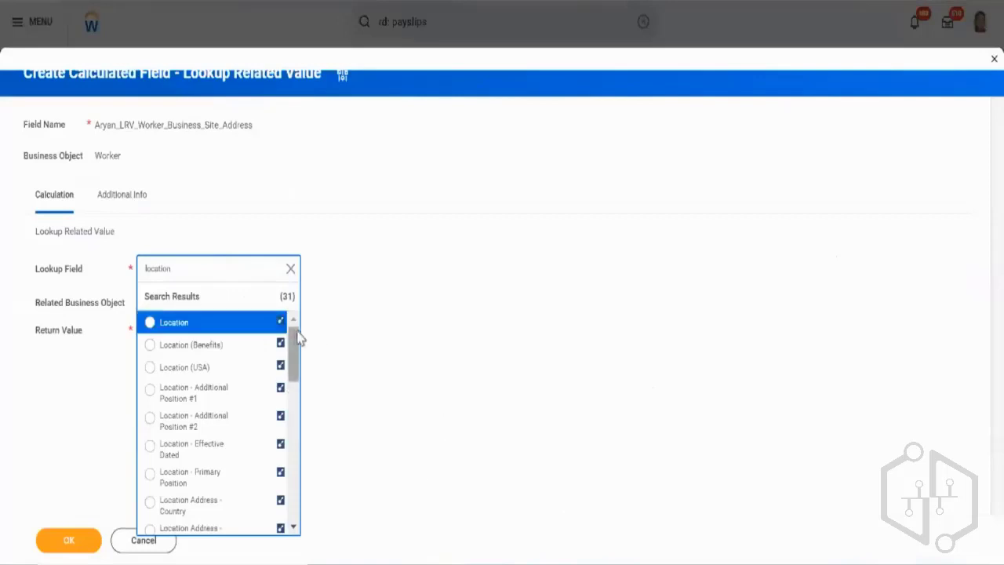
pyautogui.click(276, 323)
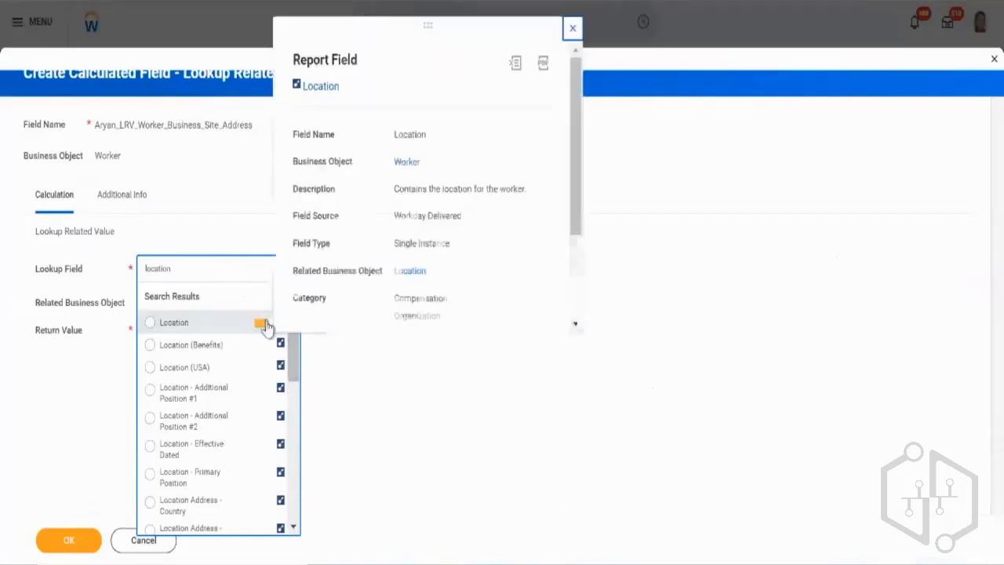
pyautogui.tripleClick(411, 244)
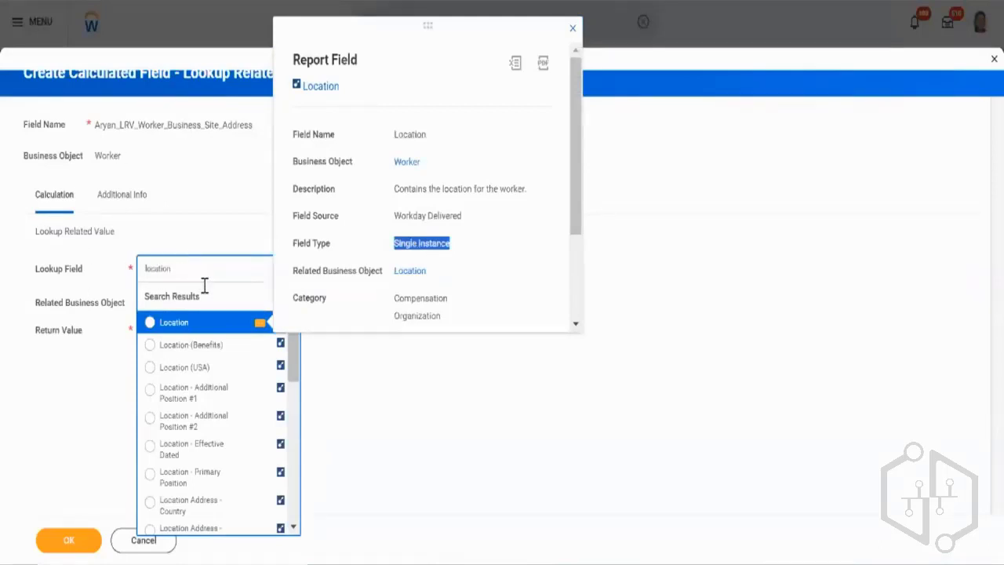
pyautogui.scroll(-5, 247, 416)
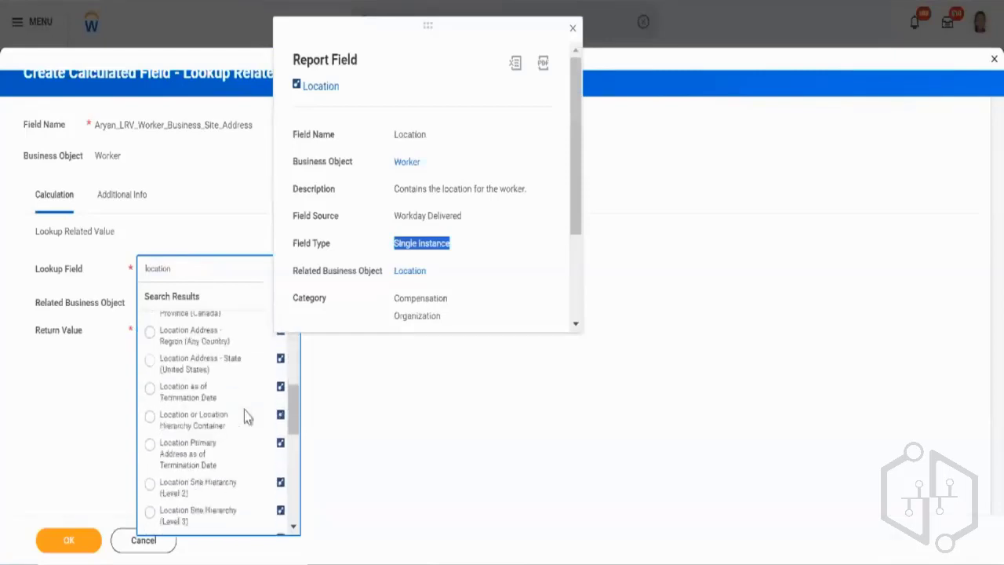
pyautogui.scroll(-6, 247, 416)
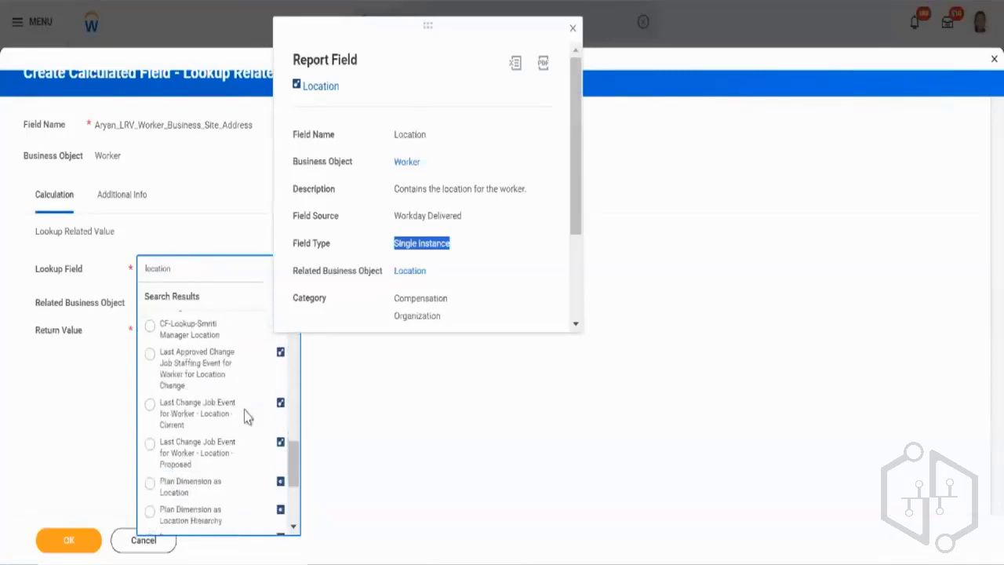
pyautogui.scroll(-3, 247, 416)
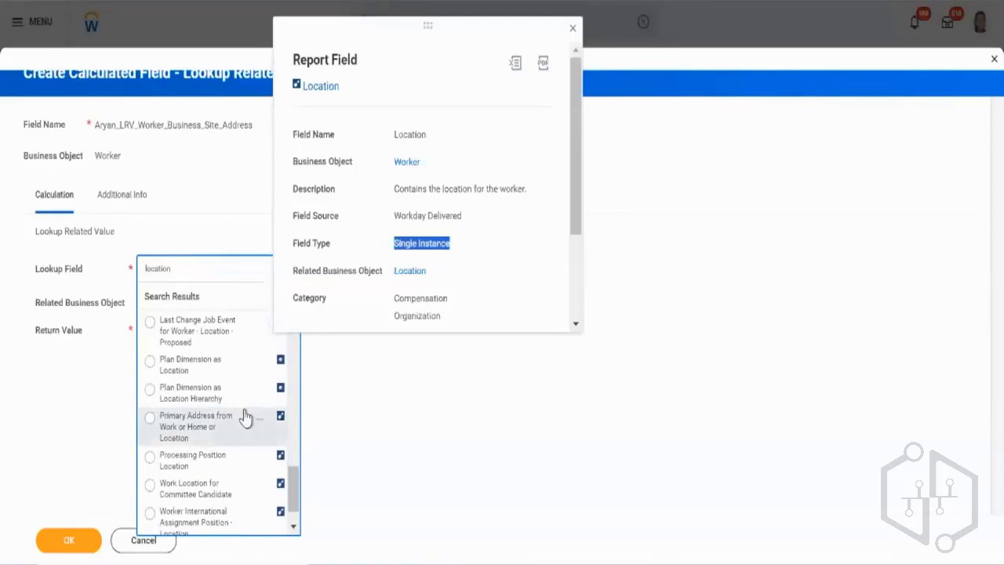
pyautogui.scroll(15, 246, 417)
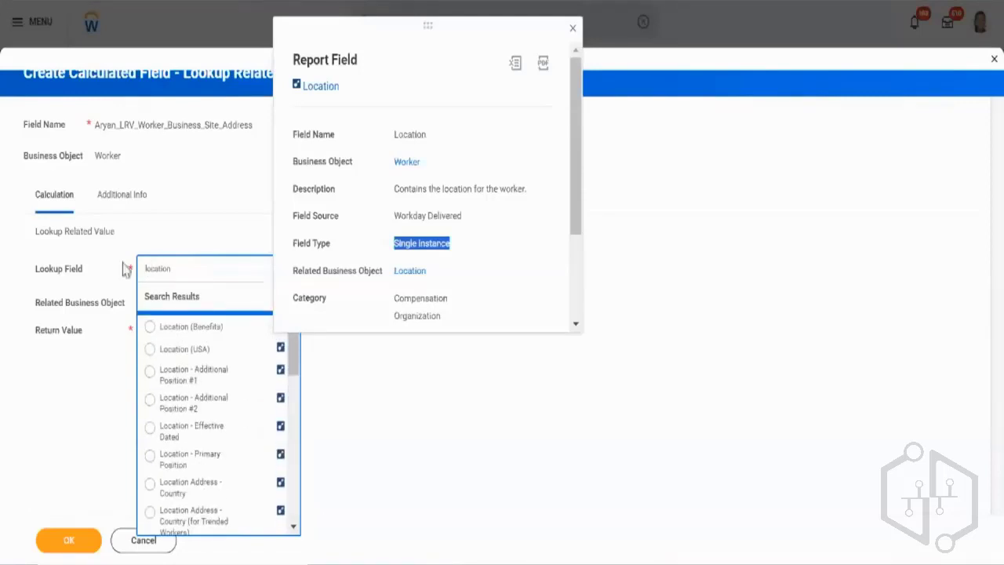
pyautogui.click(196, 271)
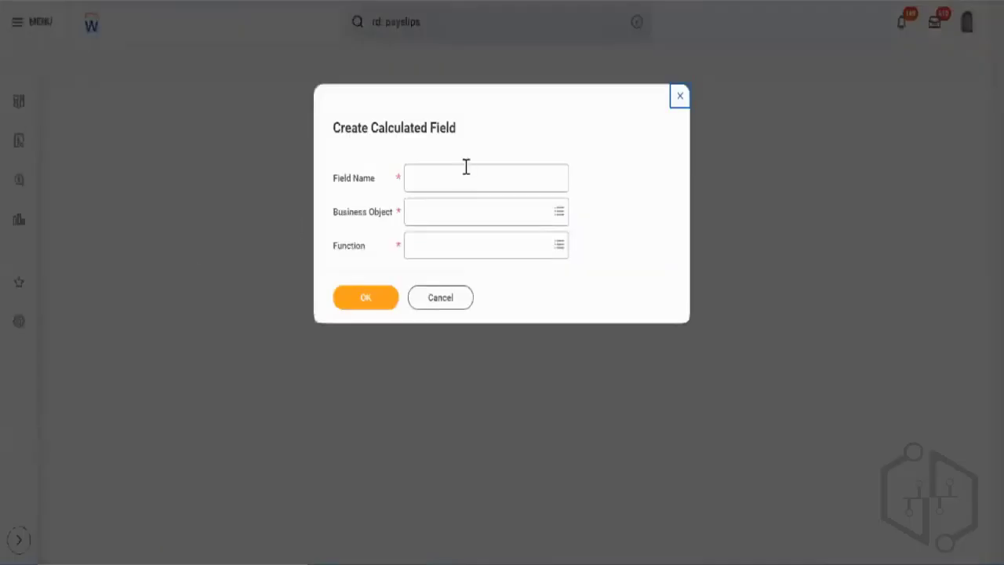
# Name the new calculated field Test_LRV_Worker_Location_Detail
pyautogui.click(460, 174)
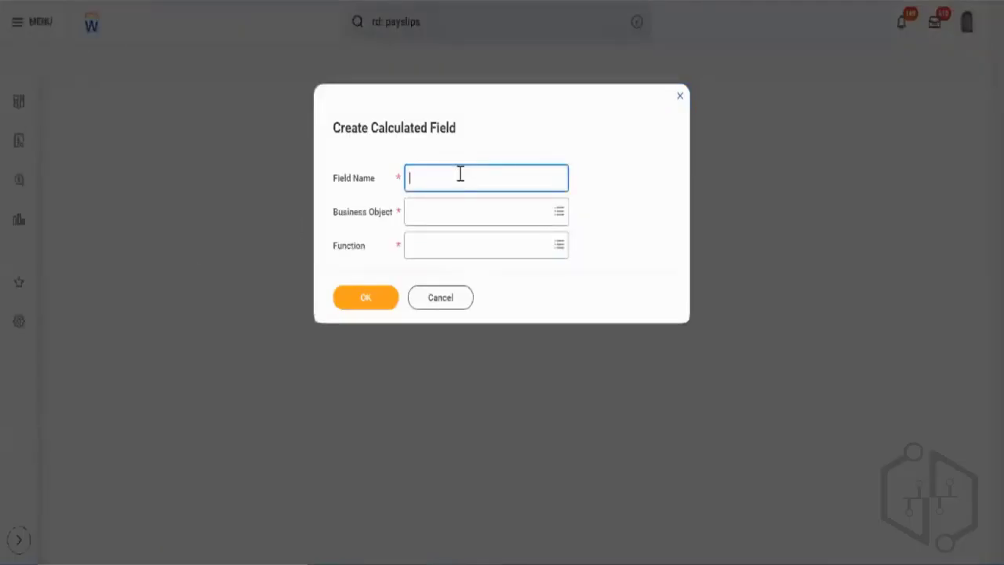
pyautogui.write('Test_A')
pyautogui.write('RV_Worker_Location_DEtai')
pyautogui.press('BackSpace')
pyautogui.press('BackSpace')
pyautogui.press('BackSpace')
pyautogui.write('etail')
pyautogui.press('Tab')
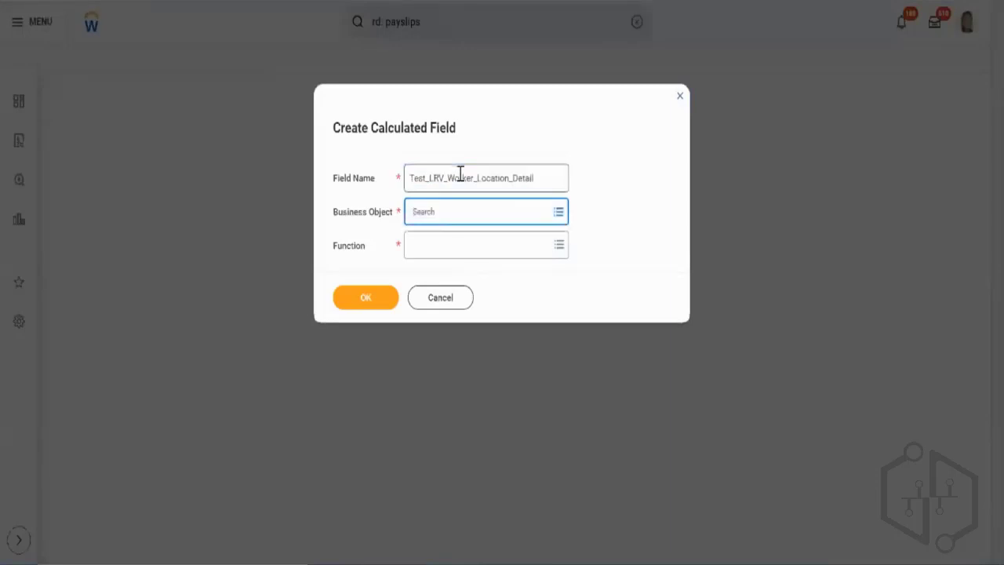
# Set the calculated field's business object to Worker and its function to Lookup Related Value, and submit the initial settings
pyautogui.write('worker')
pyautogui.press('Return')
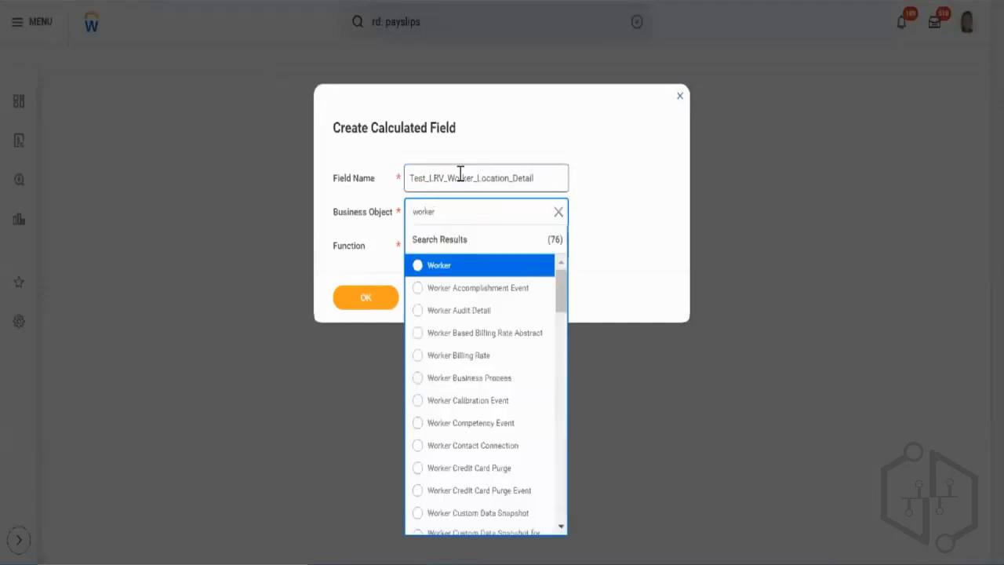
pyautogui.press('Return')
pyautogui.press('Tab')
pyautogui.write('lo')
pyautogui.press('Return')
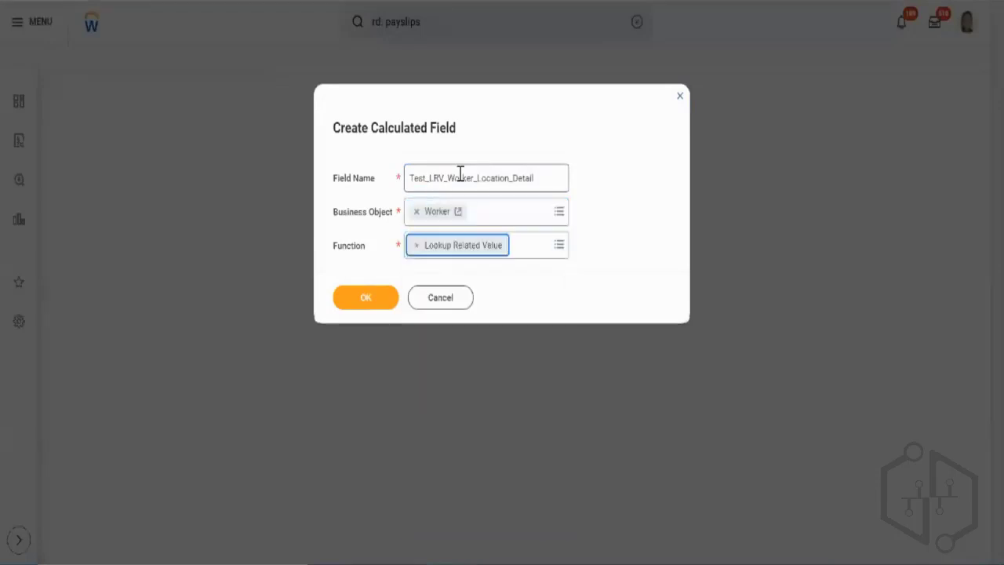
pyautogui.click(382, 302)
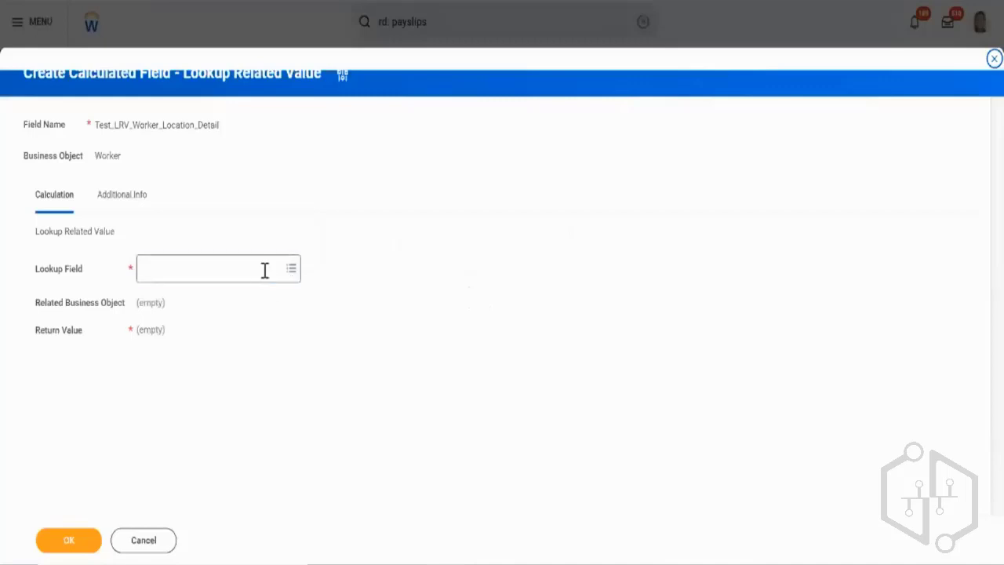
# Search the new field's Lookup Field options for "location", browse the matches, and open the Location field's details
pyautogui.click(264, 270)
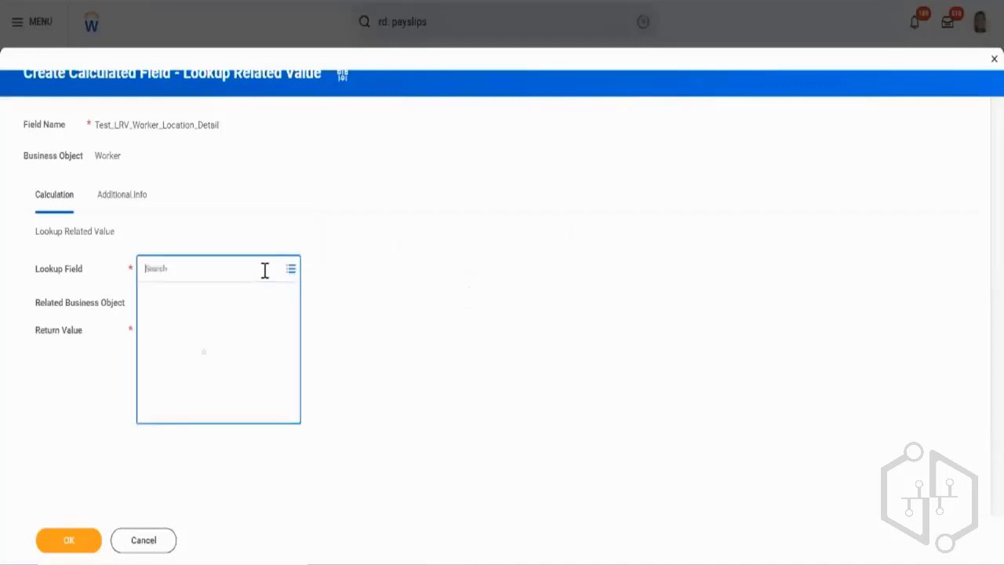
pyautogui.write('location')
pyautogui.press('Return')
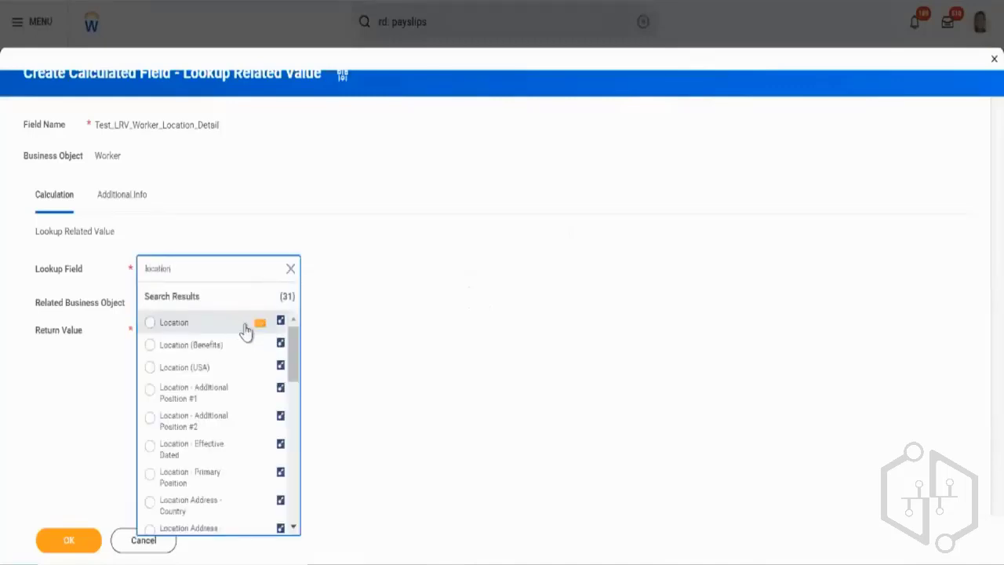
pyautogui.click(247, 329)
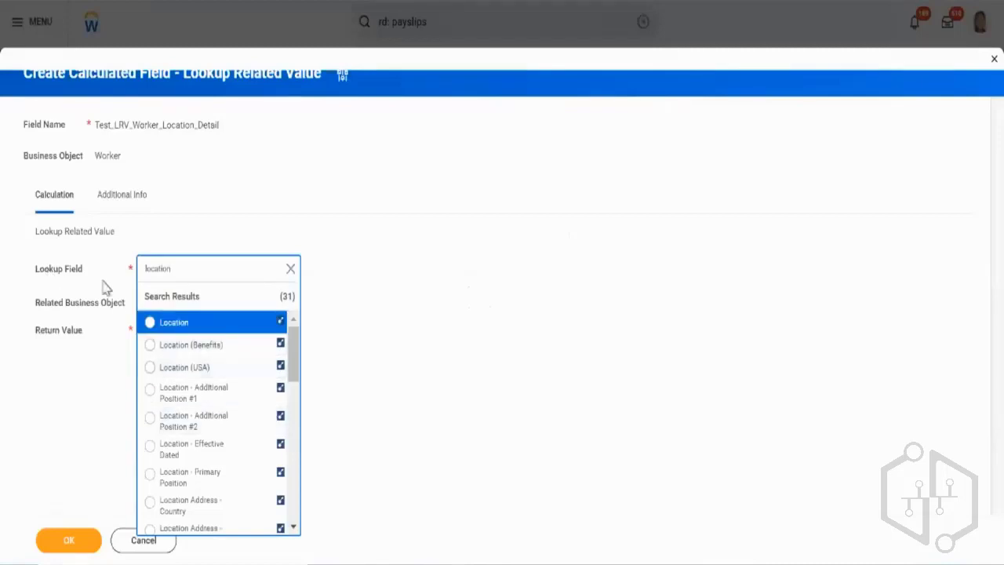
pyautogui.scroll(-3, 246, 406)
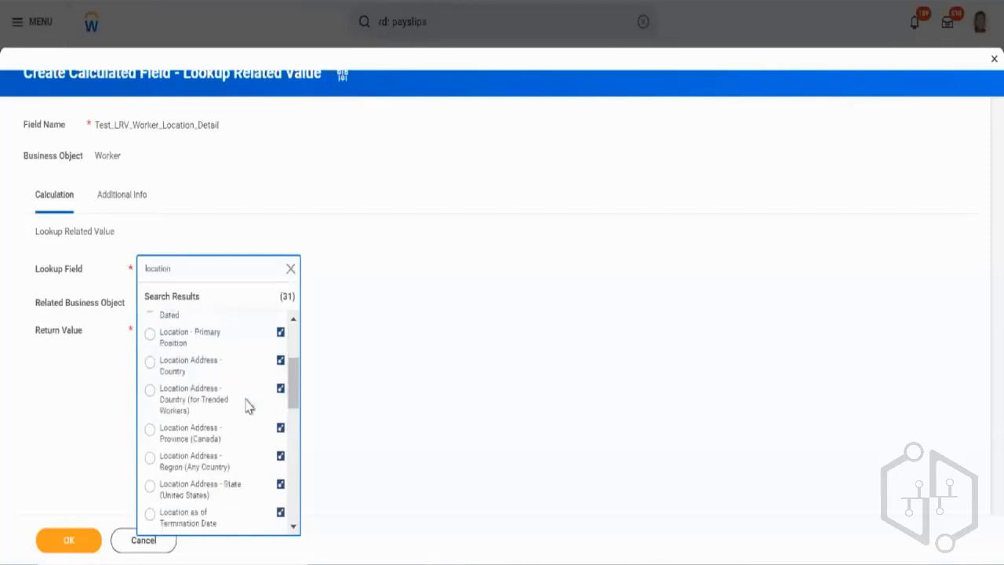
pyautogui.scroll(-5, 246, 406)
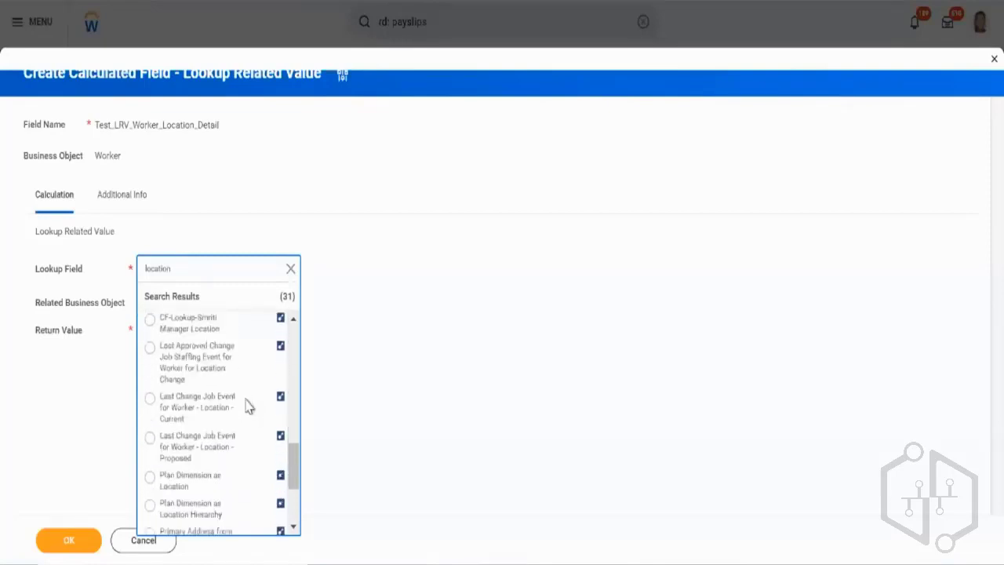
pyautogui.scroll(-3, 247, 406)
pyautogui.scroll(10, 246, 406)
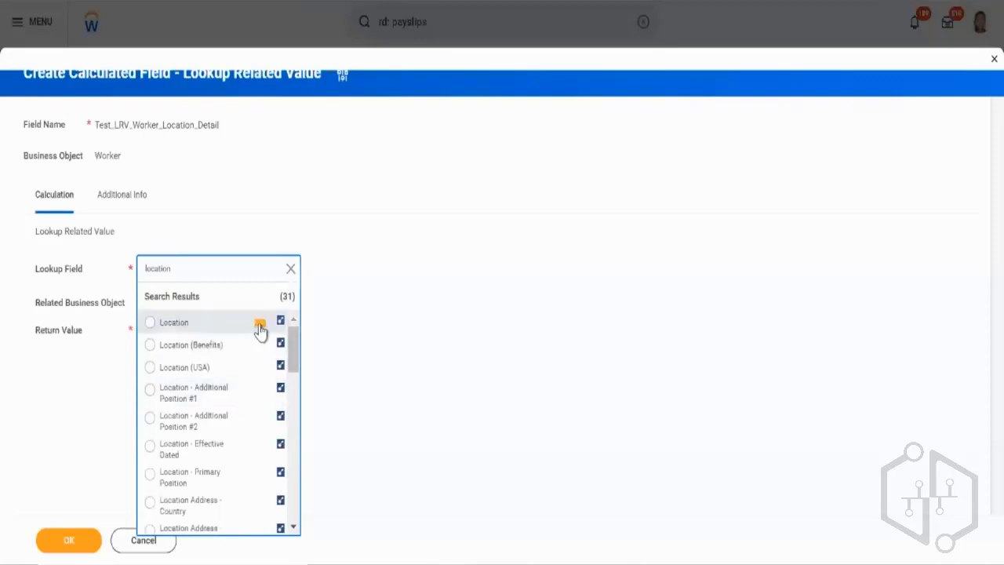
pyautogui.click(260, 325)
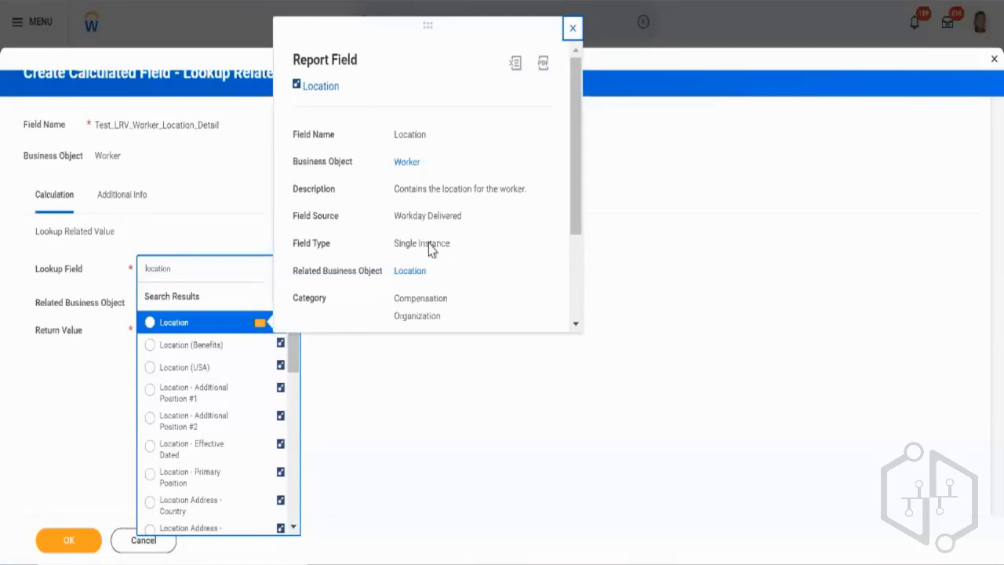
# Set the Lookup Field to Location, and review that field's details and the Related Business Object
pyautogui.click(233, 325)
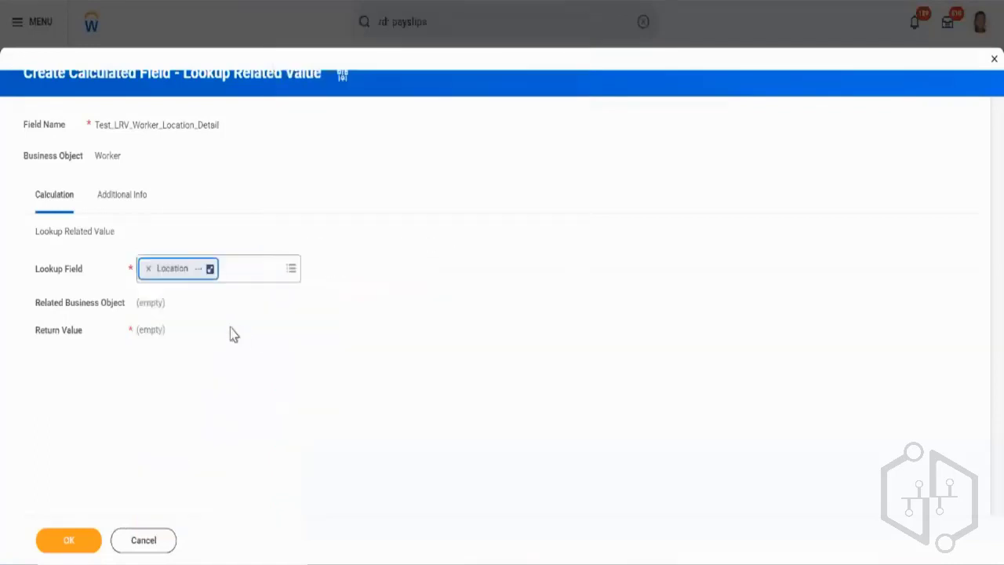
pyautogui.click(70, 347)
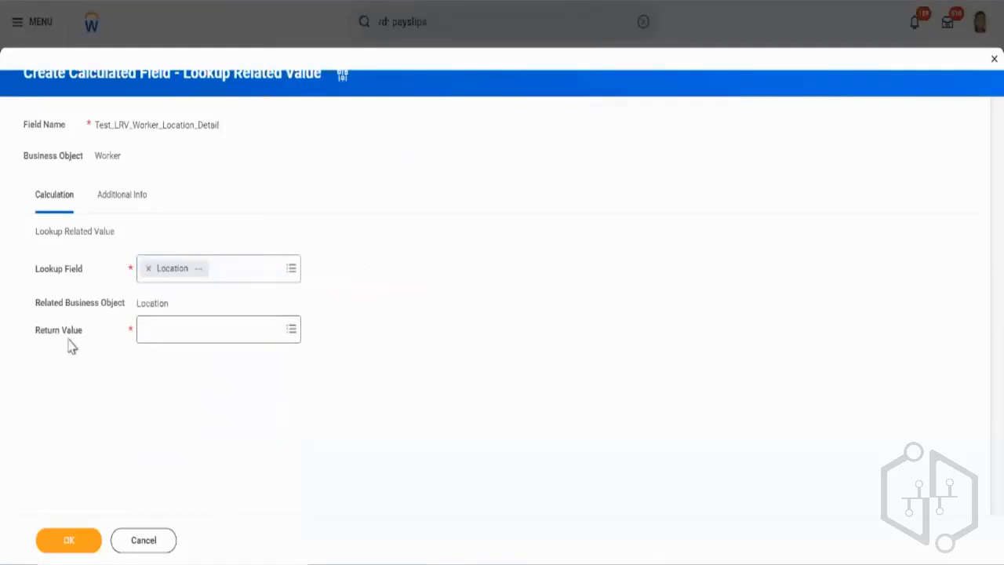
pyautogui.tripleClick(55, 331)
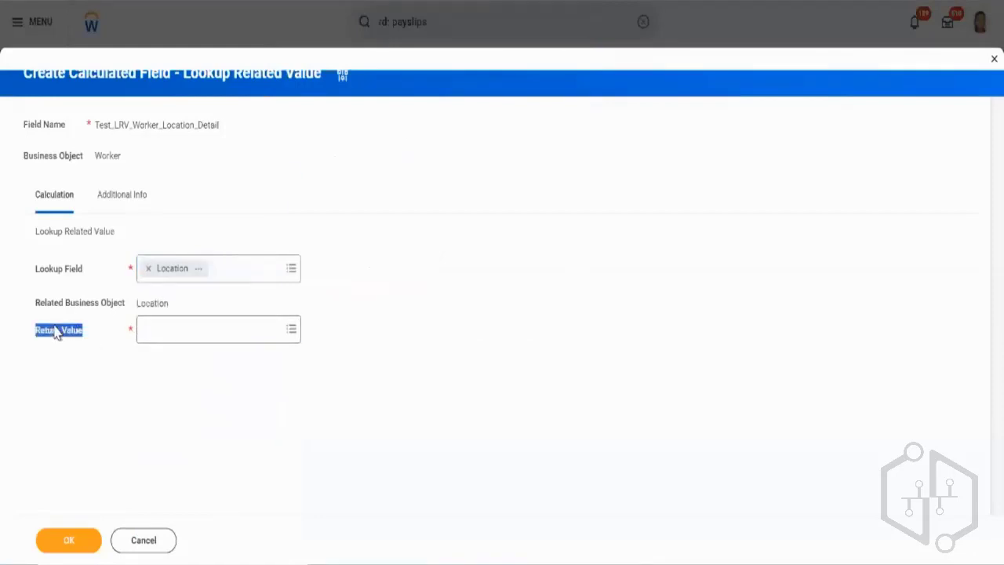
pyautogui.click(91, 347)
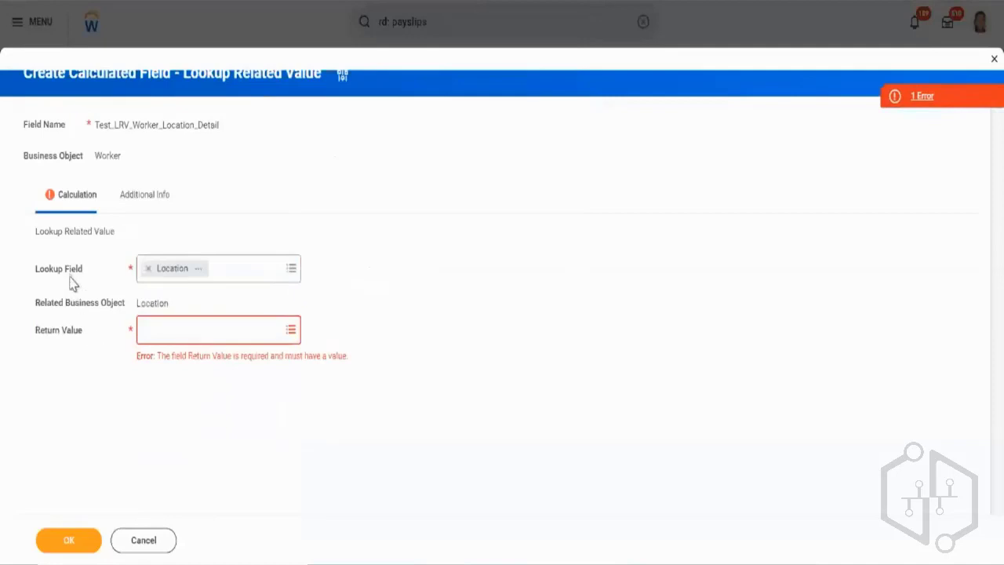
pyautogui.click(198, 269)
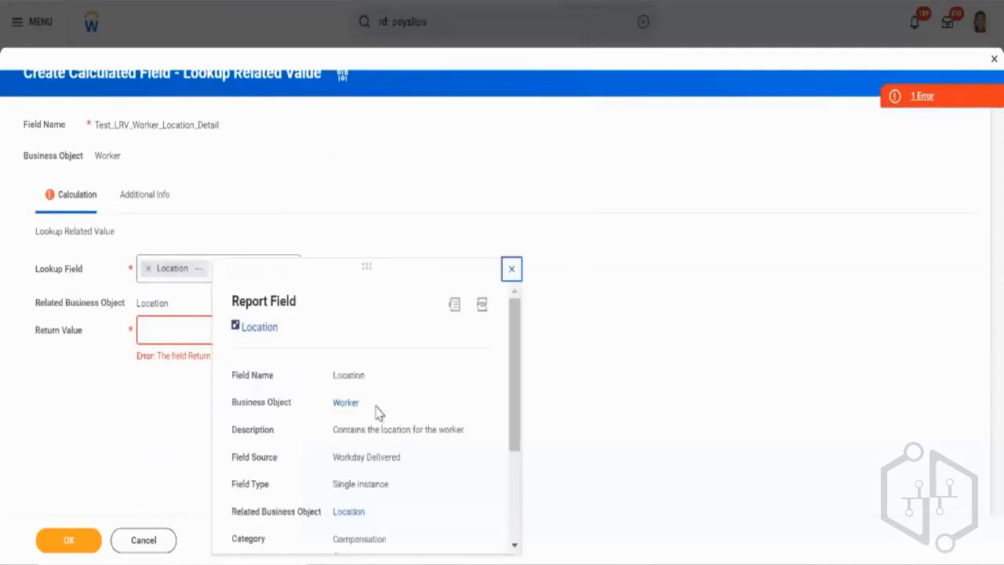
pyautogui.tripleClick(101, 307)
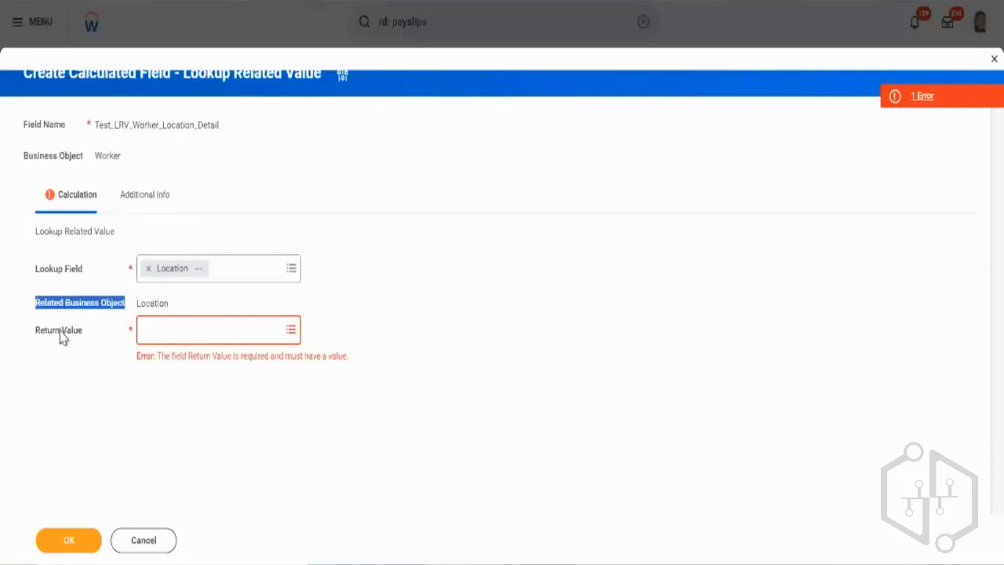
# Search the Return Value options for "address" and browse the matching location fields
pyautogui.click(202, 330)
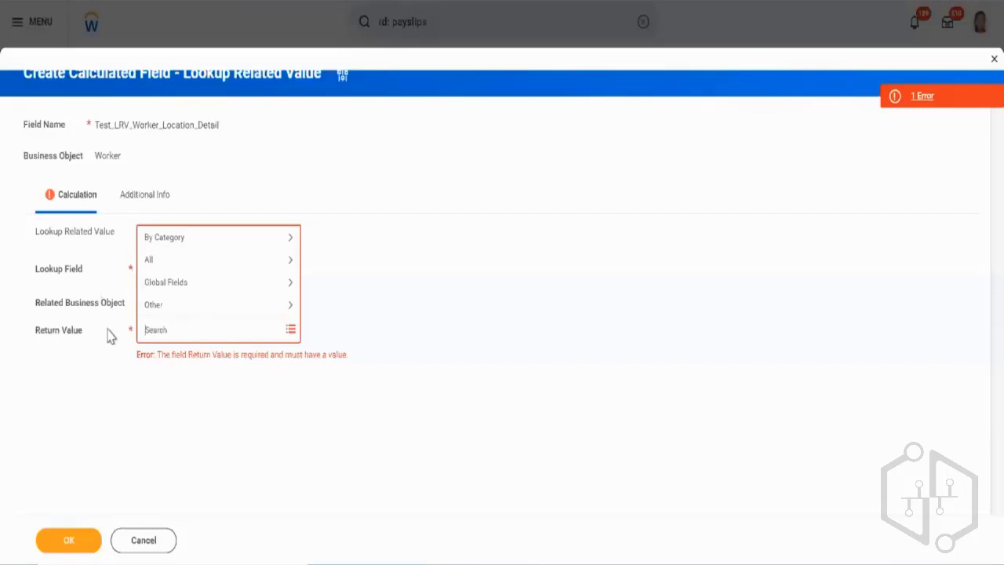
pyautogui.click(96, 360)
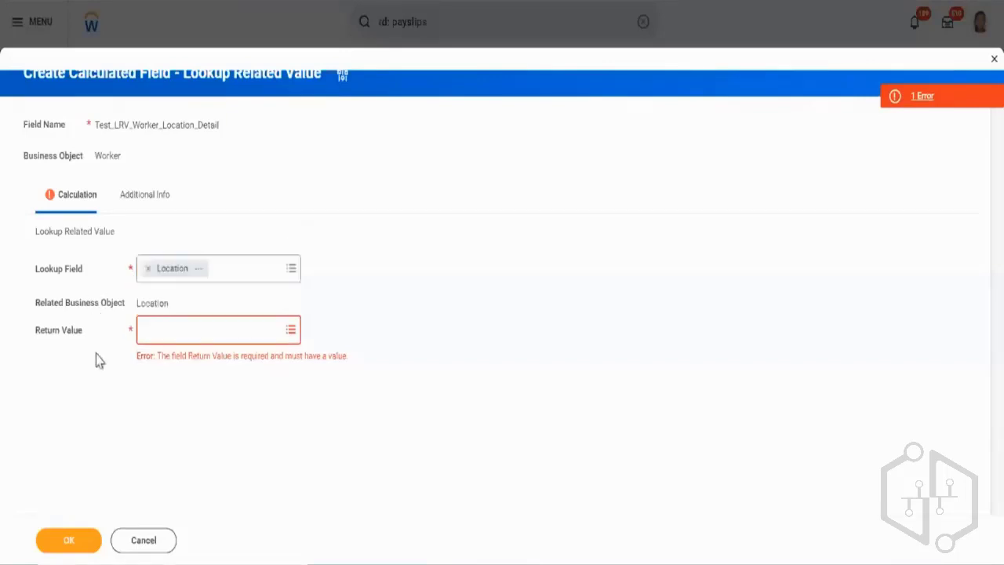
pyautogui.click(210, 337)
pyautogui.write('a')
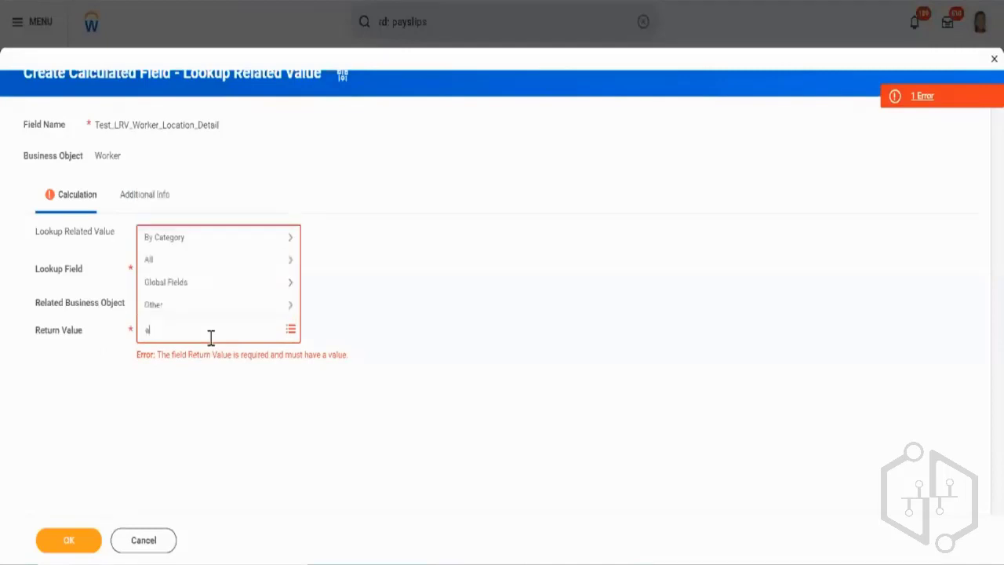
pyautogui.write('ddress')
pyautogui.press('Return')
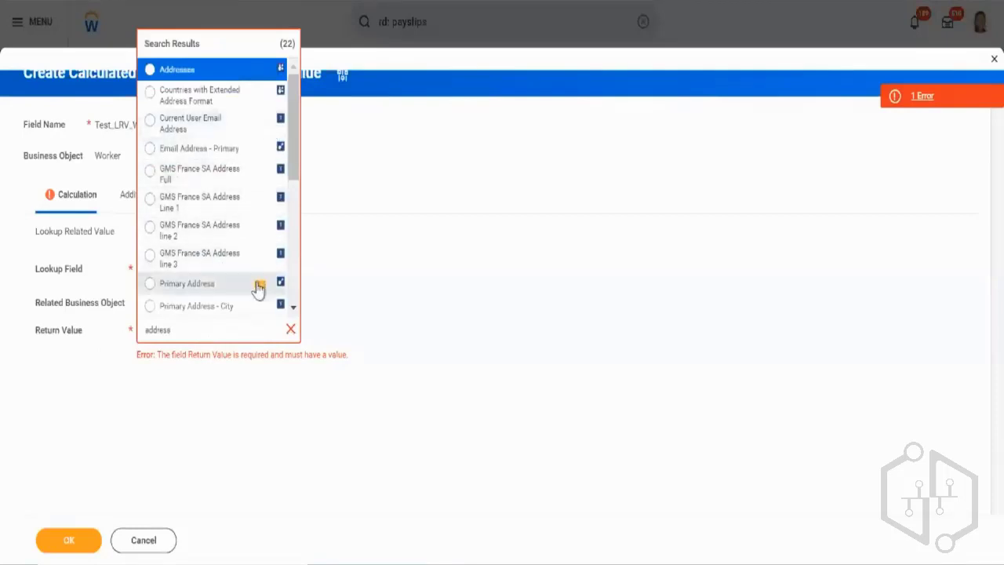
pyautogui.scroll(-1, 258, 288)
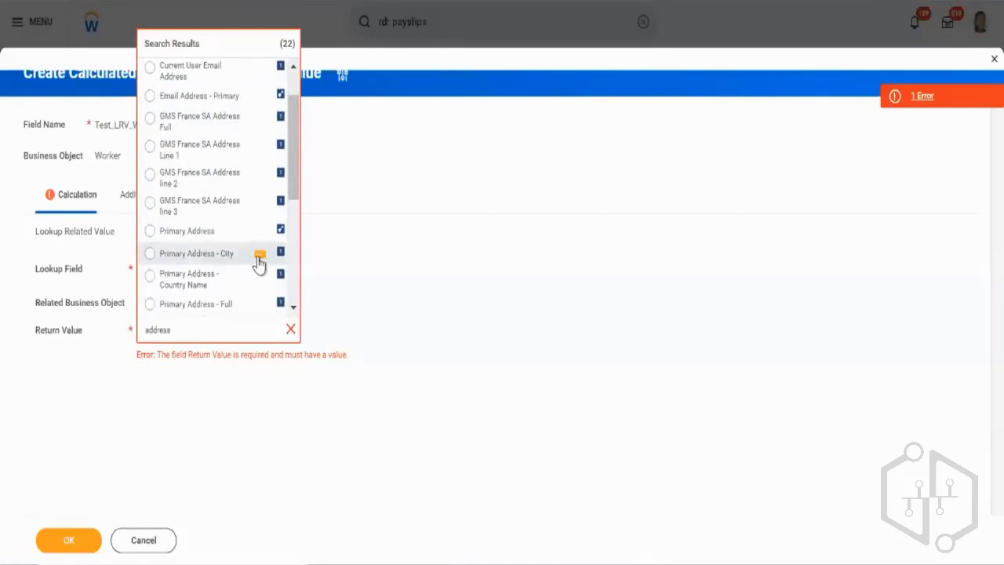
pyautogui.scroll(-4, 259, 264)
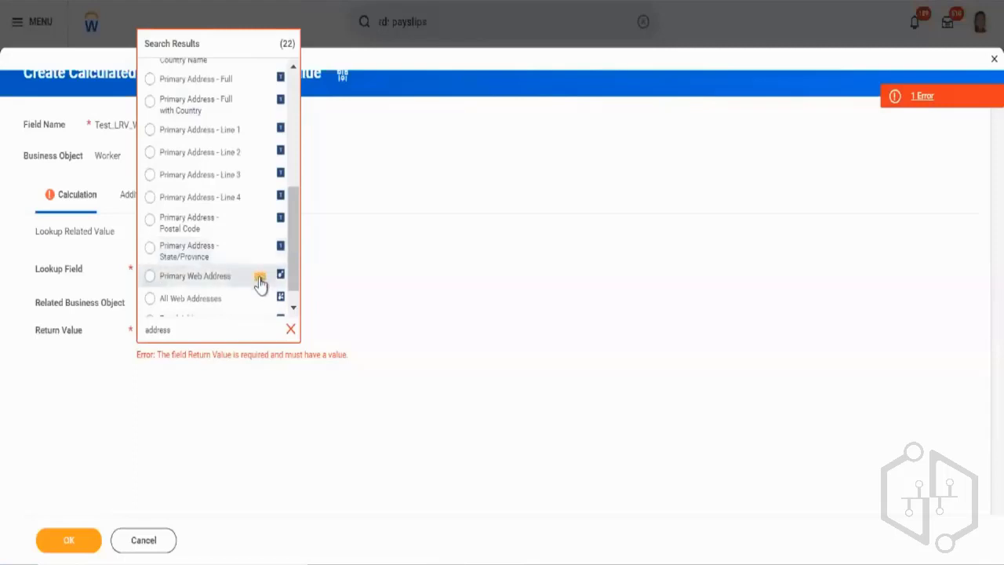
pyautogui.scroll(3, 251, 169)
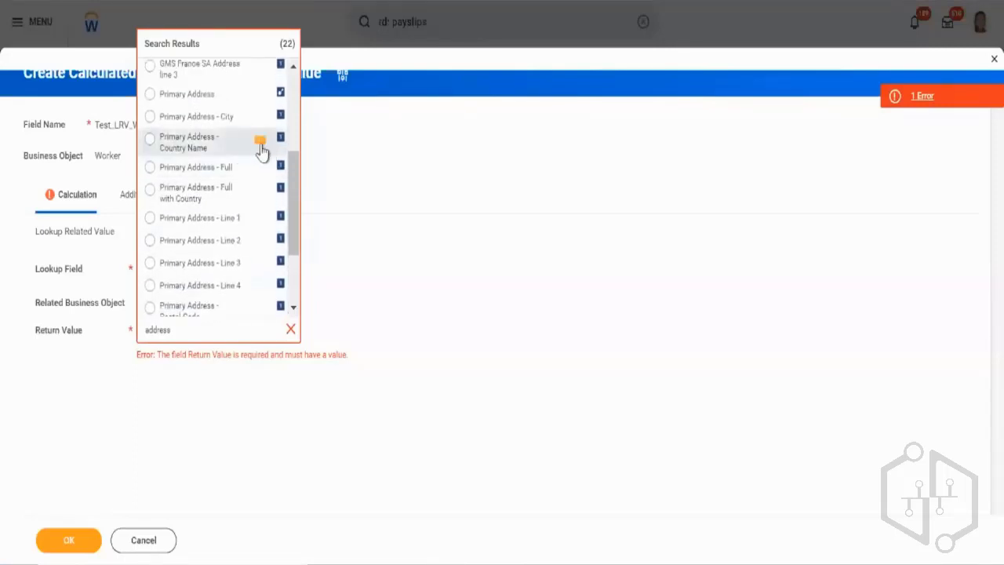
# Check the details of Primary Address - Country Name, and choose it as the Return Value
pyautogui.moveTo(260, 151)
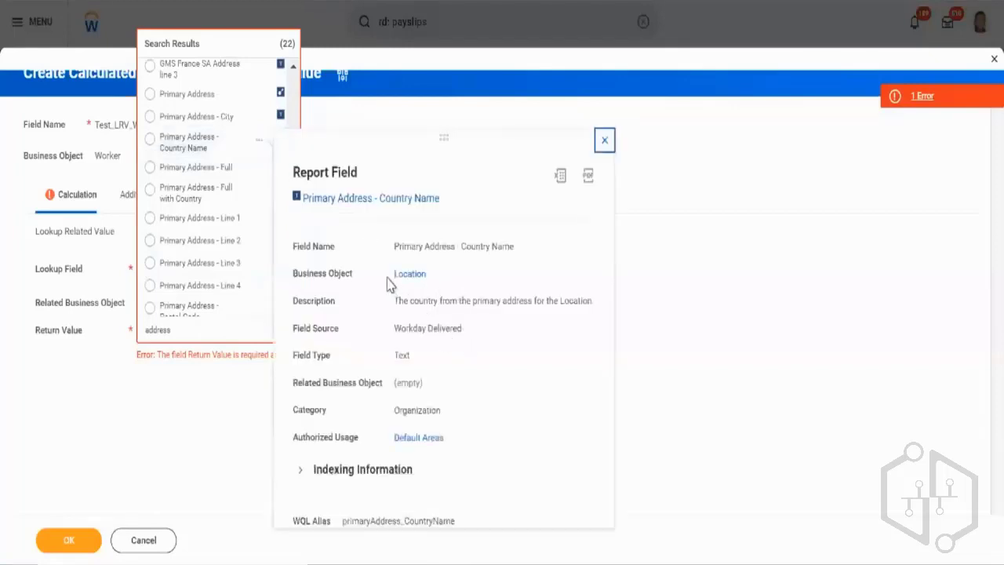
pyautogui.moveTo(393, 284); pyautogui.dragTo(431, 286)
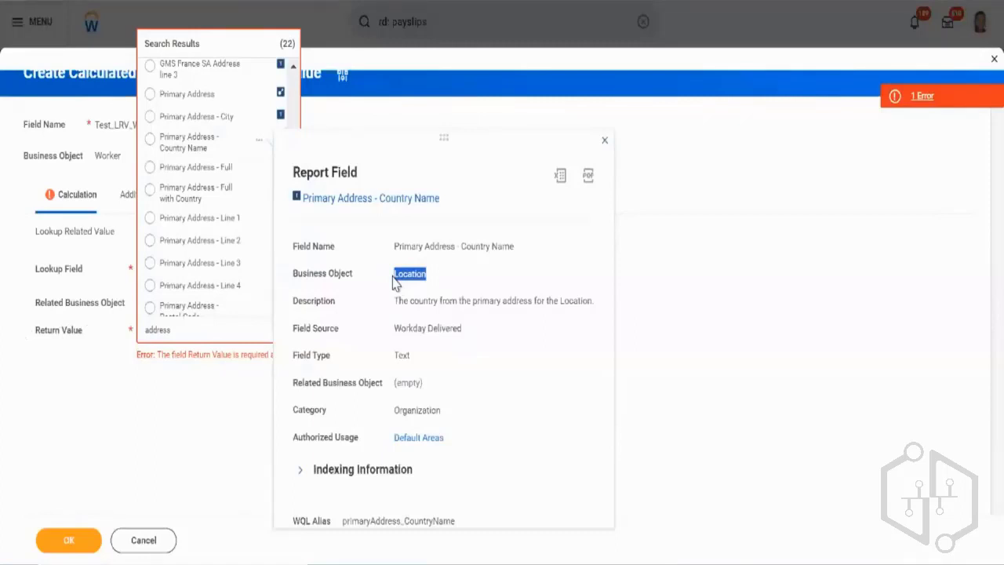
pyautogui.click(219, 149)
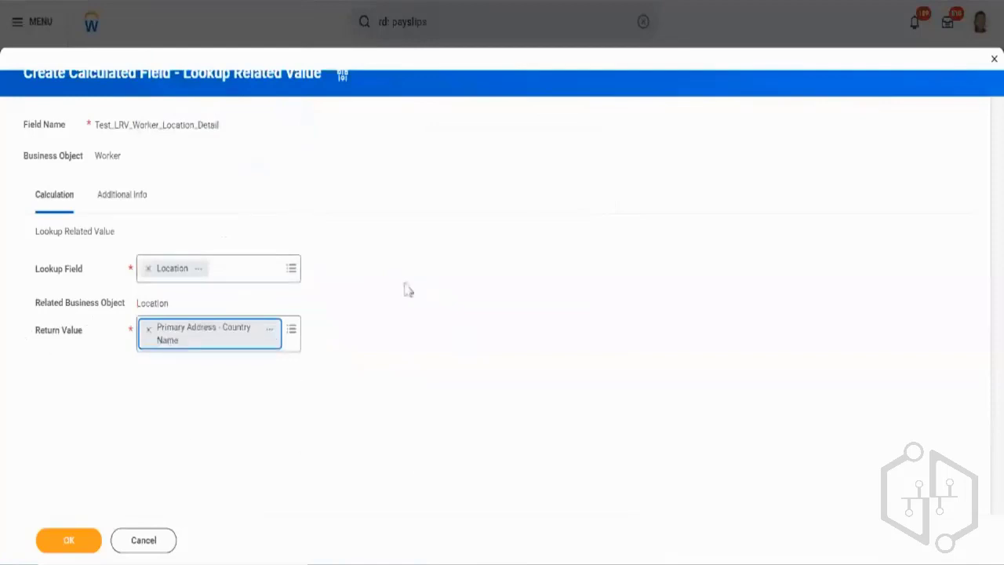
# Review the additional information and calculation settings, and save the Lookup Related Value field
pyautogui.click(105, 206)
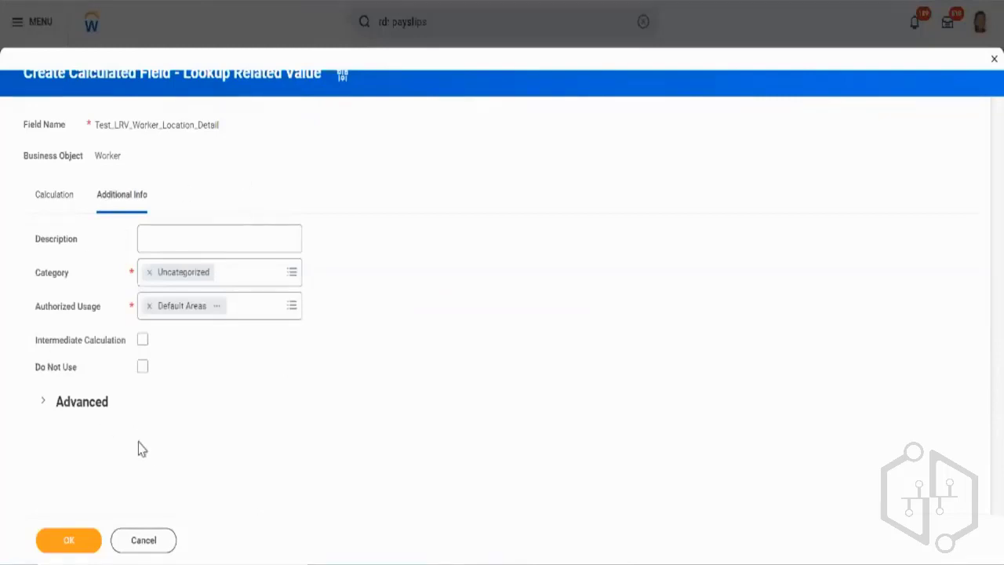
pyautogui.click(56, 207)
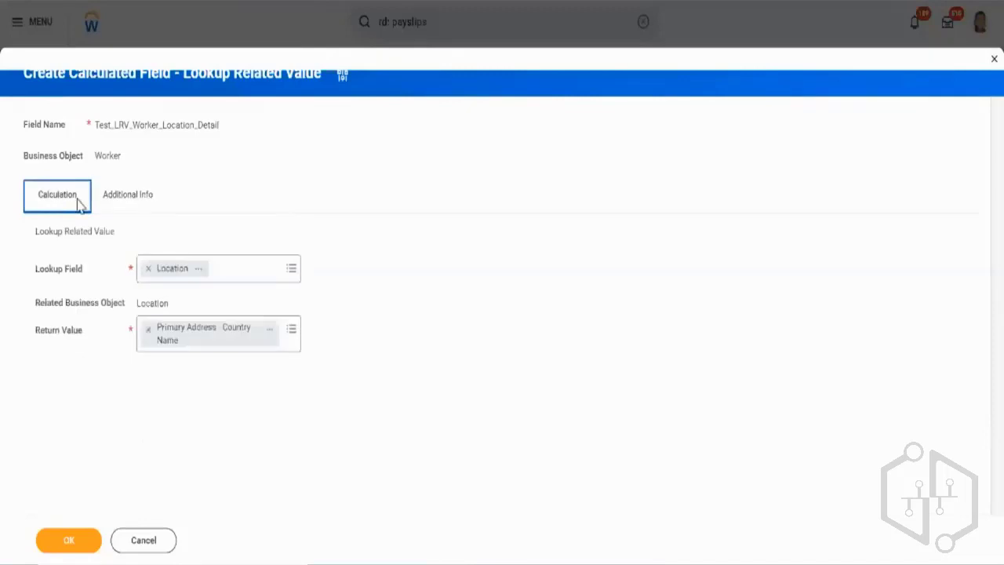
pyautogui.click(93, 541)
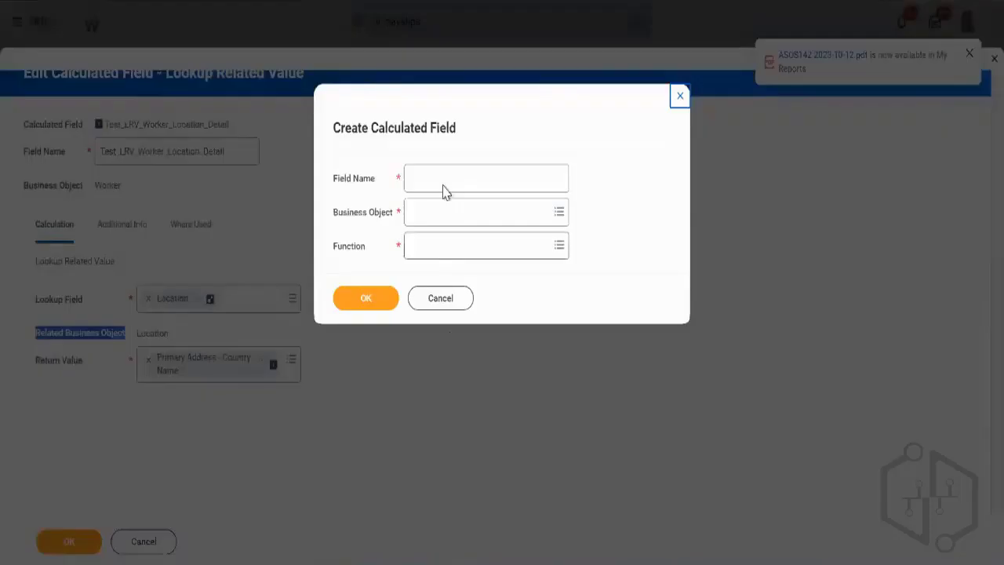
# Name another new calculated field with the author's first name followed by _ESI_Worker_Location
pyautogui.click(444, 173)
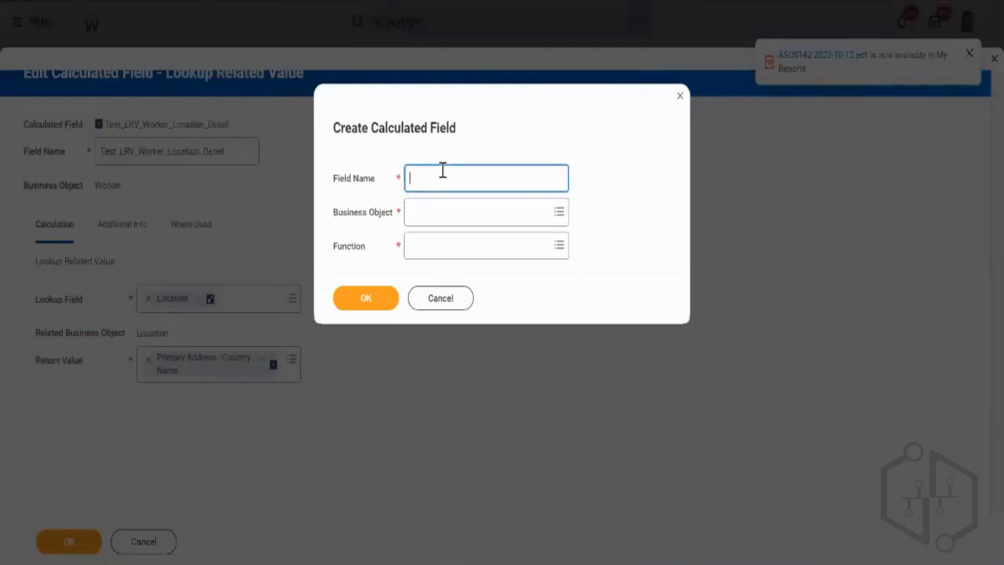
pyautogui.write('Aryan')
pyautogui.write('_')
pyautogui.write('Test')
pyautogui.write('_Worker_Loca')
pyautogui.write('tion')
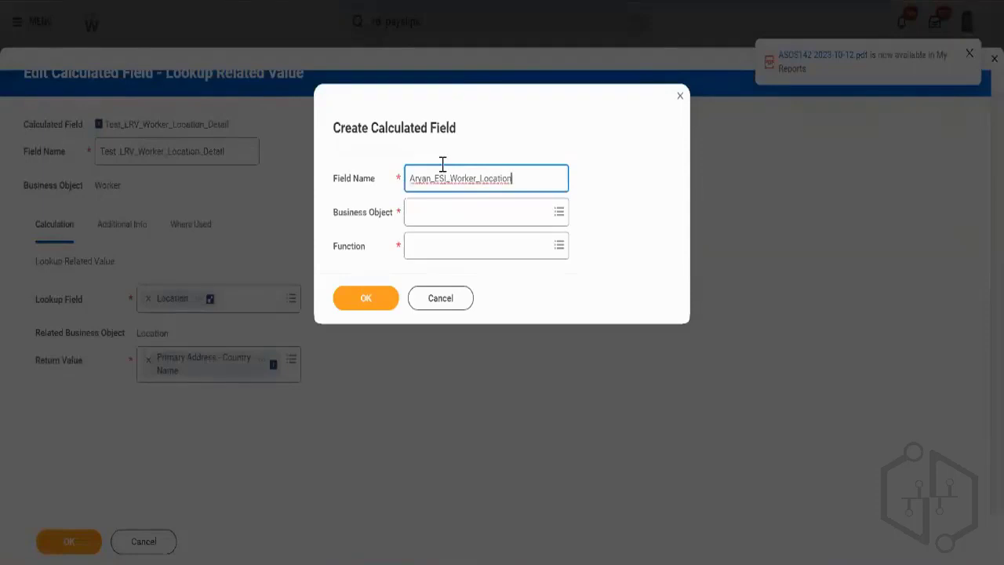
# Set the new field's business object to Worker and its function to Extract Single Instance, and submit the initial settings
pyautogui.click(484, 210)
pyautogui.write('work')
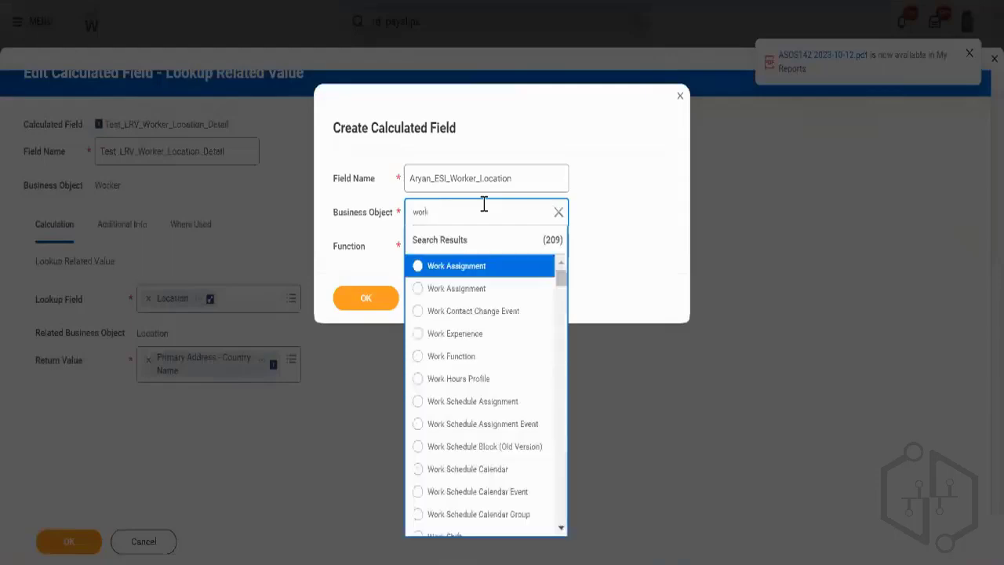
pyautogui.write('er')
pyautogui.press('Return')
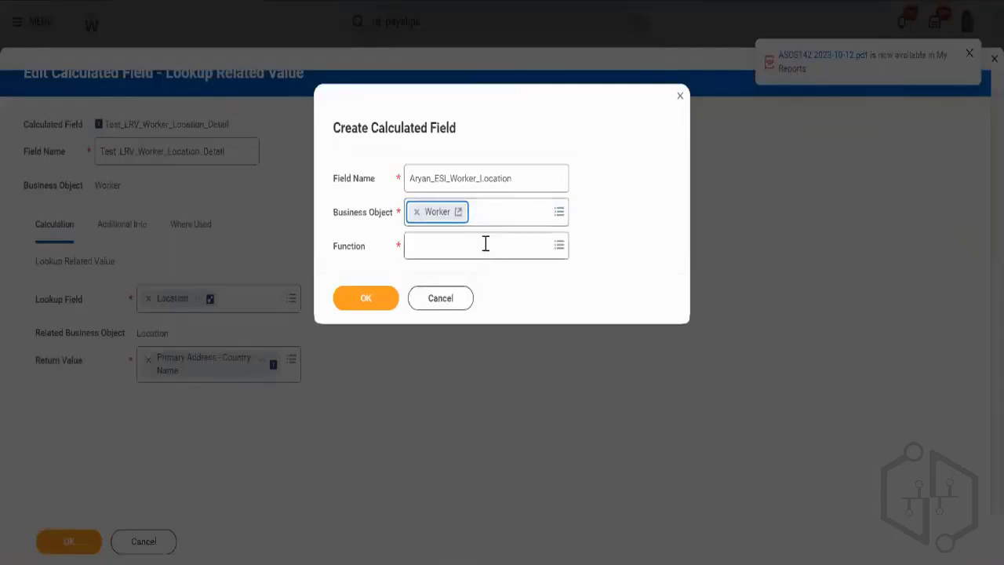
pyautogui.click(484, 243)
pyautogui.write('a')
pyautogui.write('s')
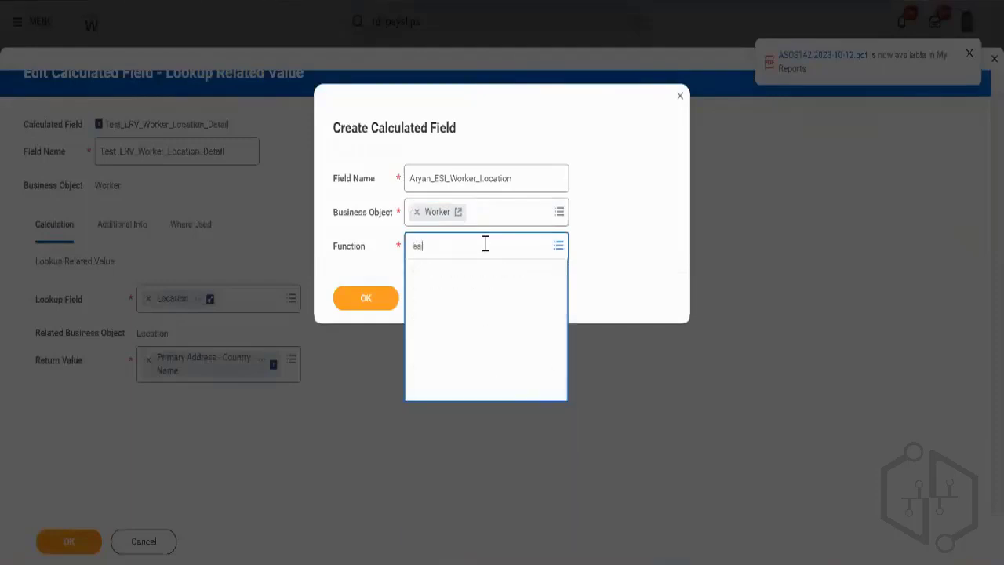
pyautogui.press('Return')
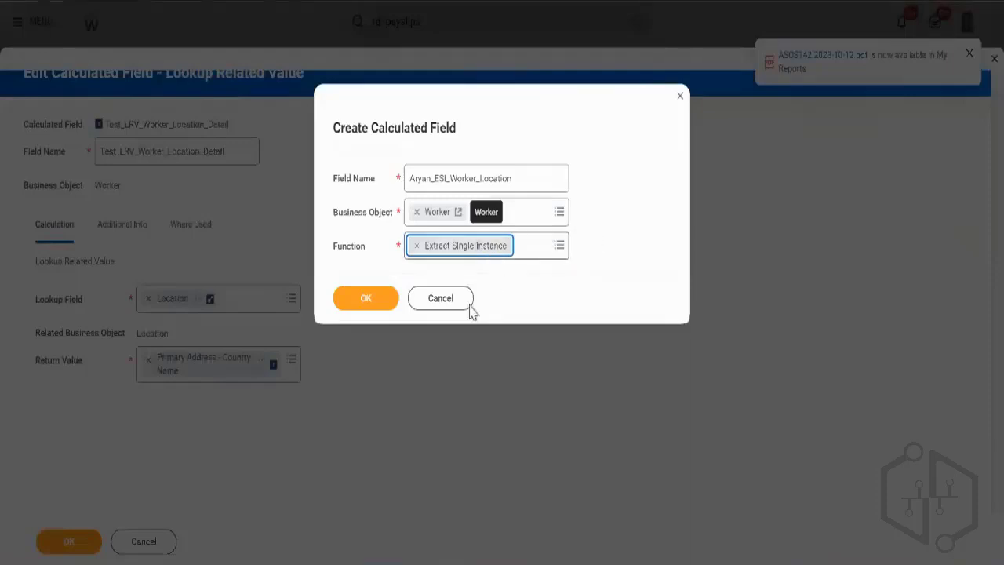
pyautogui.click(385, 300)
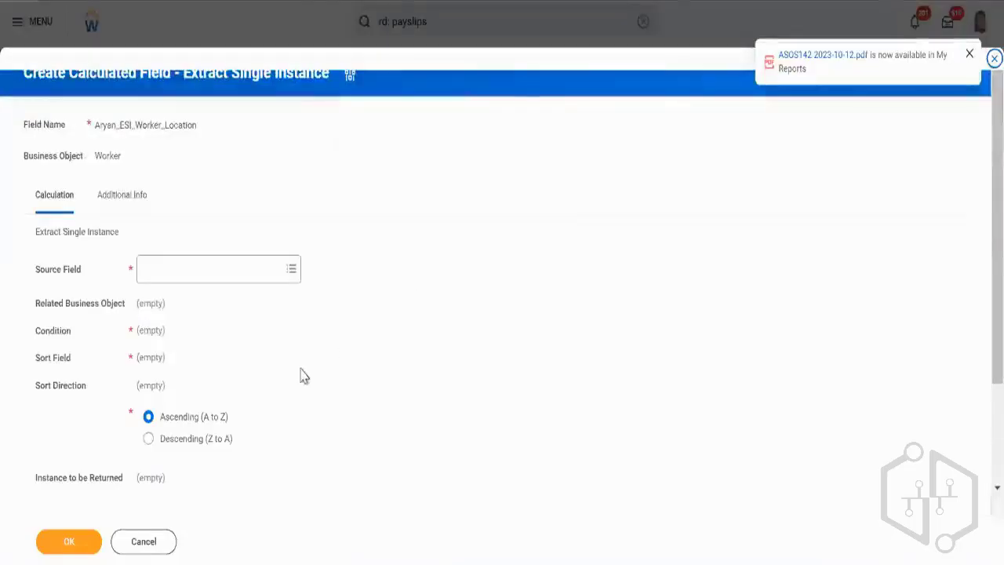
# Search the Source Field options for "location" and view the details of the Locations field
pyautogui.click(247, 271)
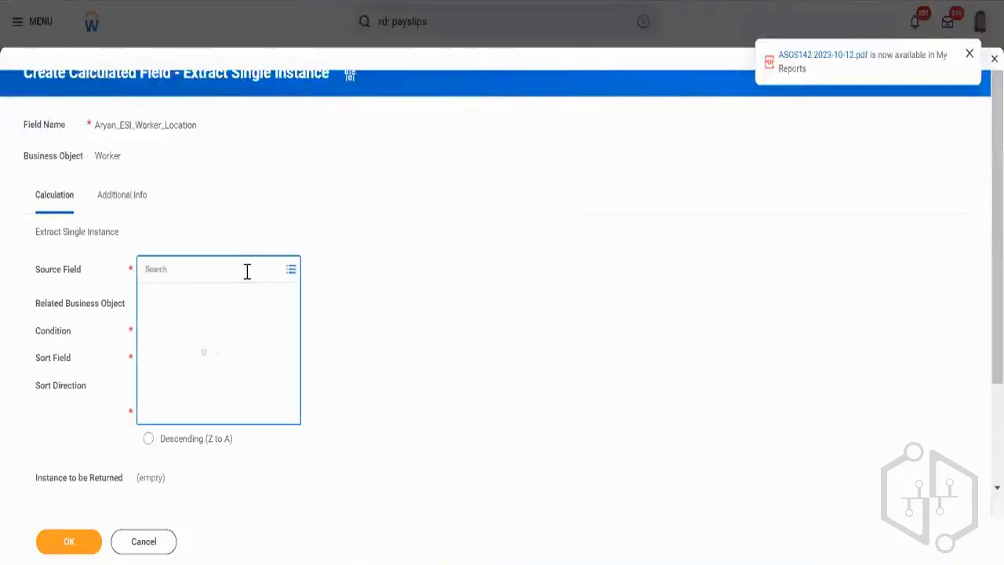
pyautogui.write('loca')
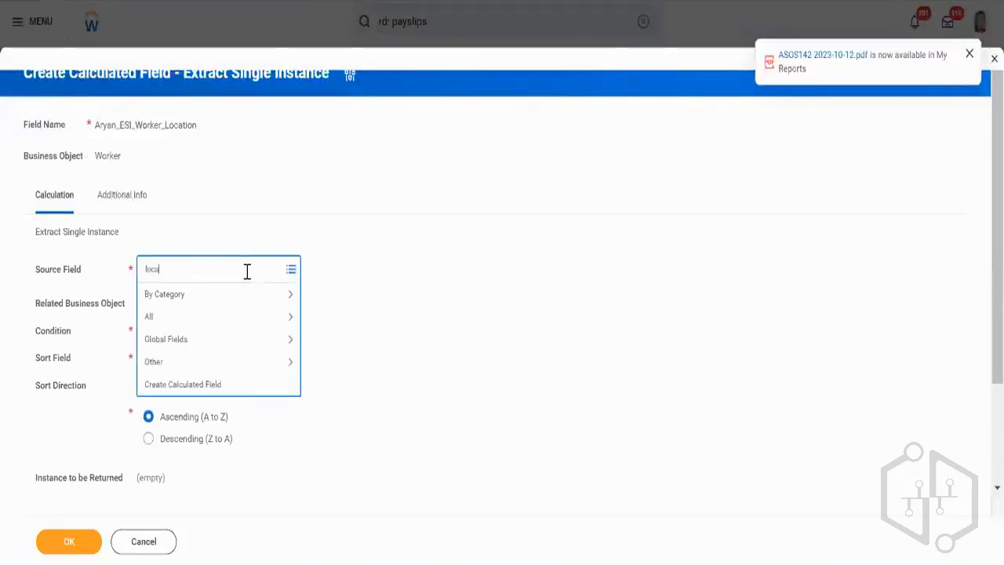
pyautogui.write('tion')
pyautogui.press('Return')
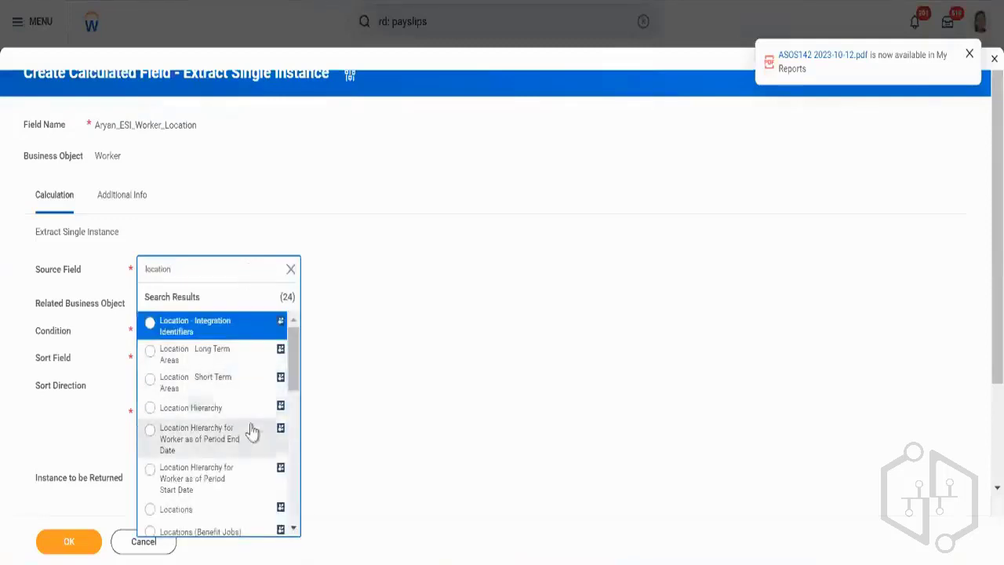
pyautogui.scroll(-3, 255, 428)
pyautogui.scroll(-1, 252, 430)
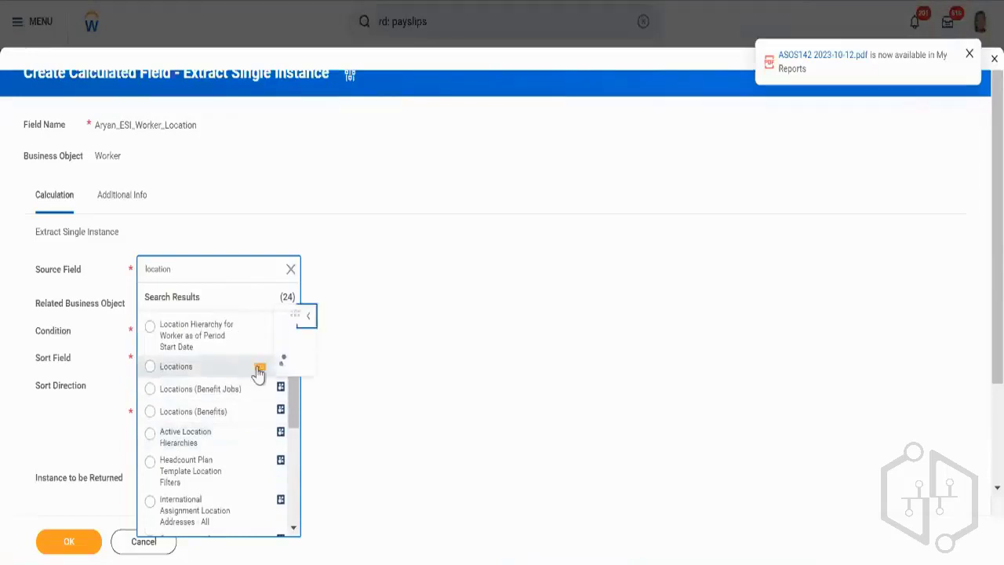
pyautogui.click(256, 370)
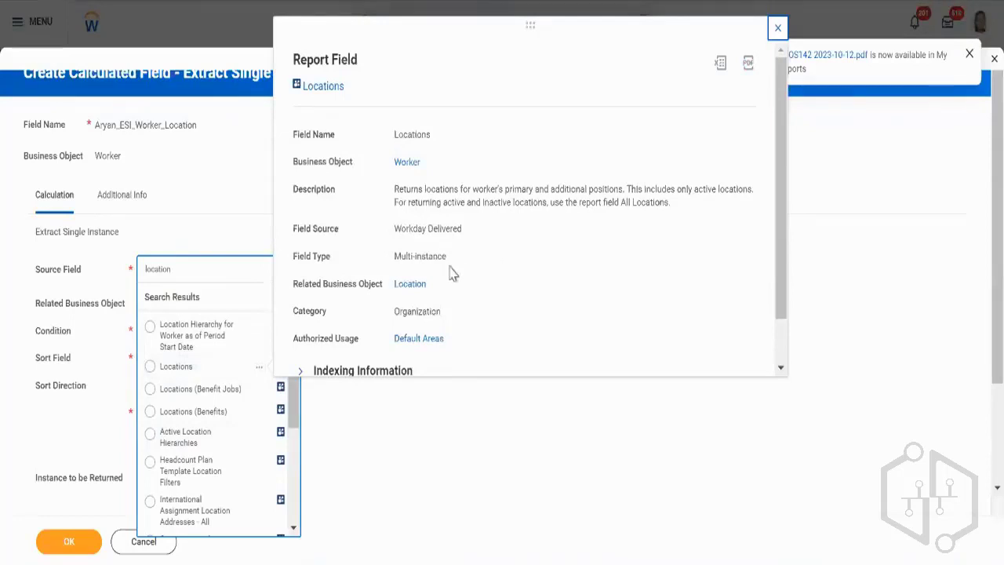
pyautogui.click(249, 257)
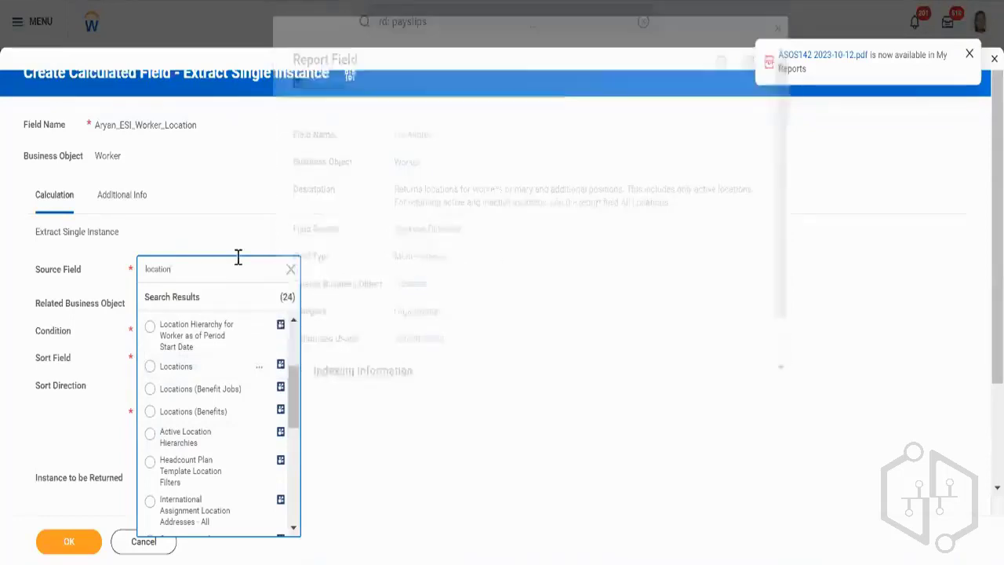
# Browse the remaining Source Field matches, and close the list of Worker fields linked to the Location business object
pyautogui.scroll(3, 251, 382)
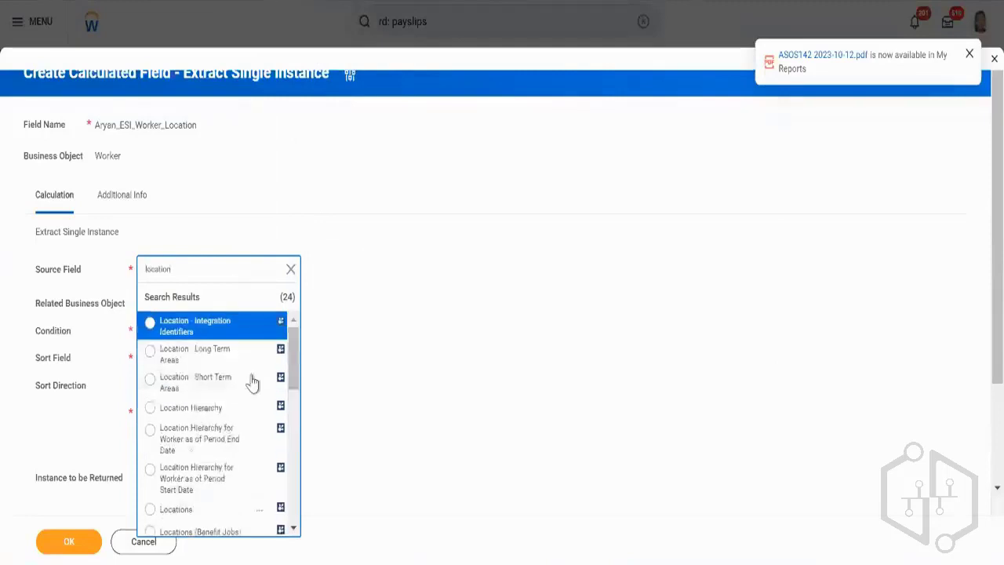
pyautogui.scroll(-6, 253, 382)
pyautogui.scroll(-5, 253, 382)
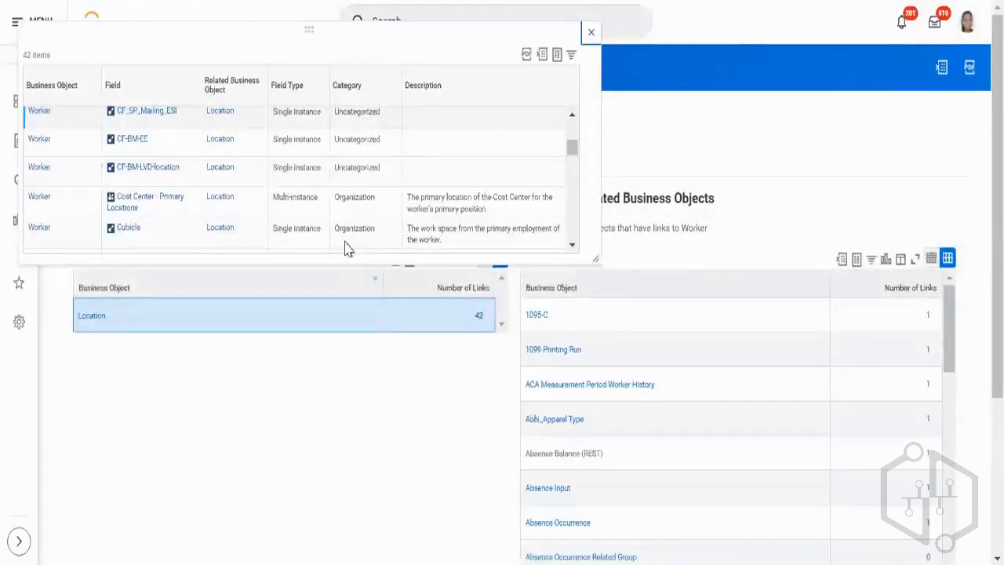
pyautogui.click(591, 32)
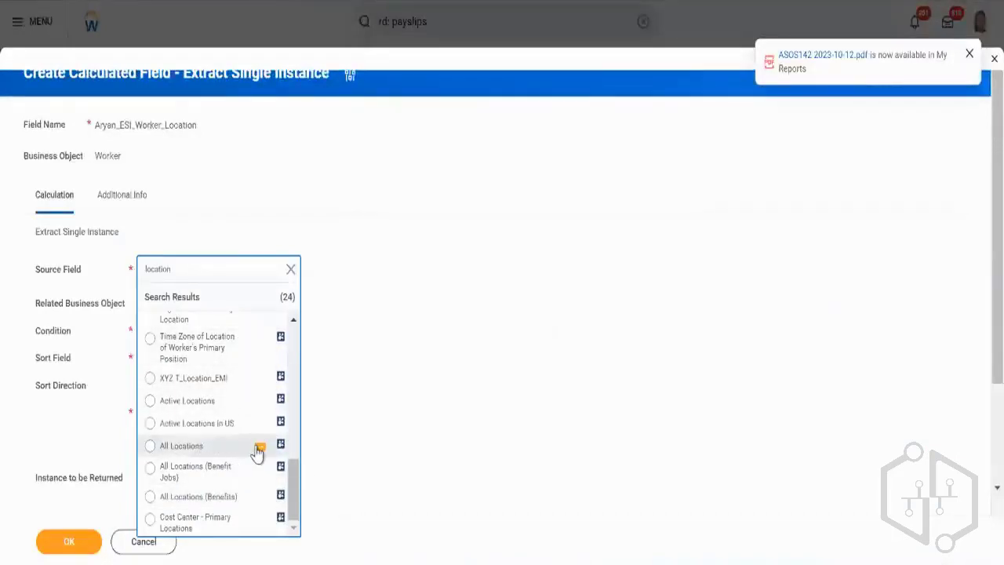
# Compare the descriptions of the All Locations and Active Locations fields among the Source Field matches
pyautogui.click(259, 449)
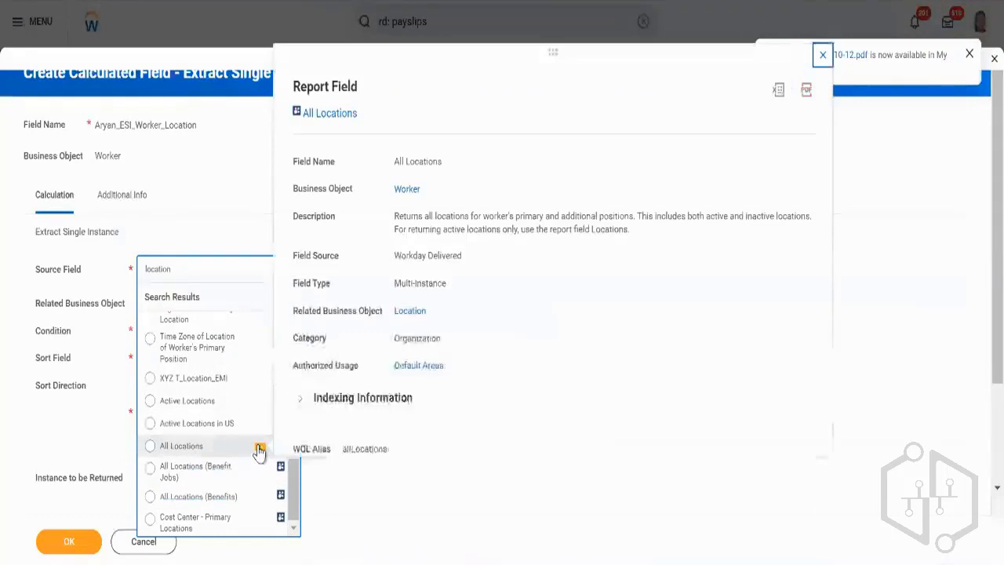
pyautogui.tripleClick(457, 226)
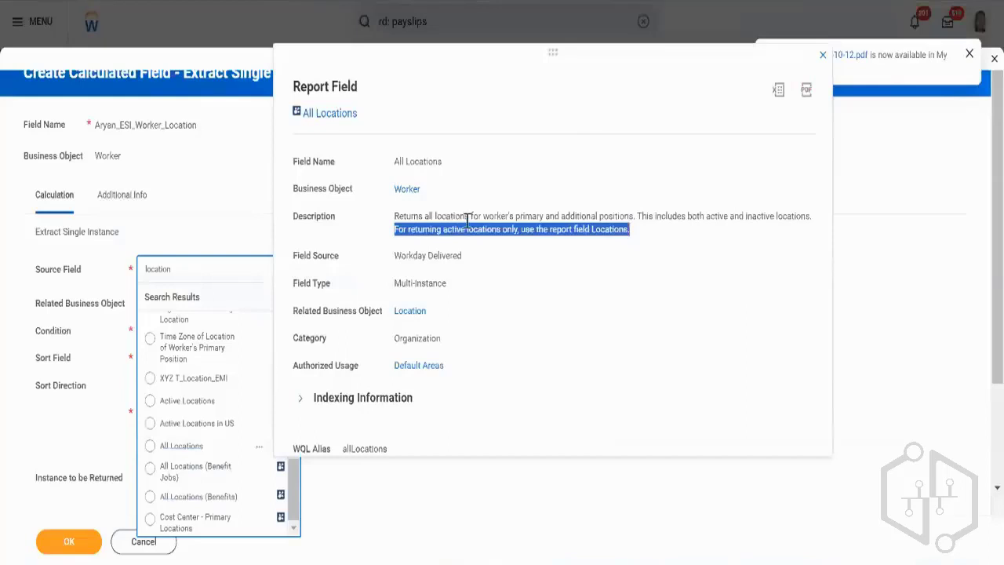
pyautogui.click(471, 222)
pyautogui.tripleClick(471, 218)
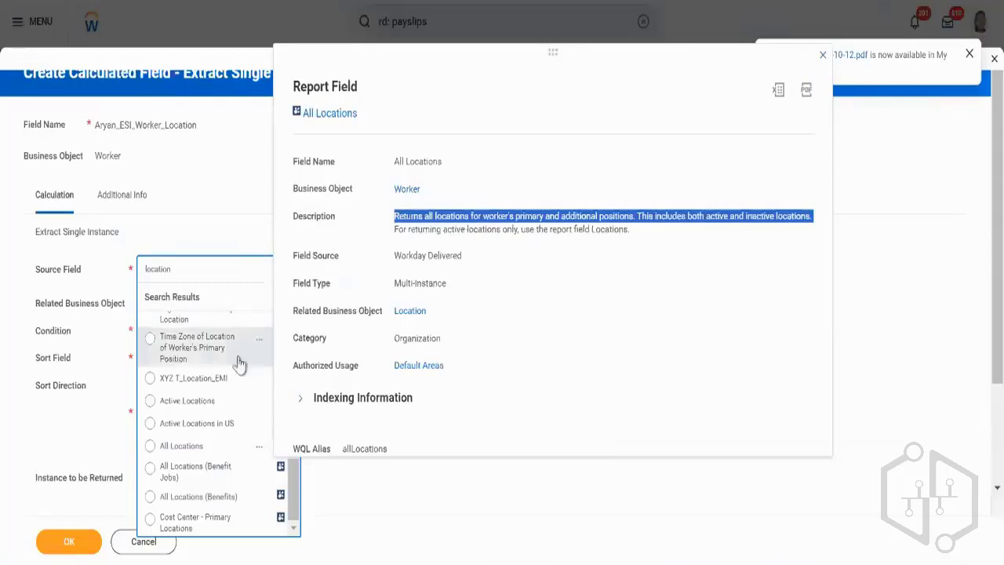
pyautogui.click(260, 402)
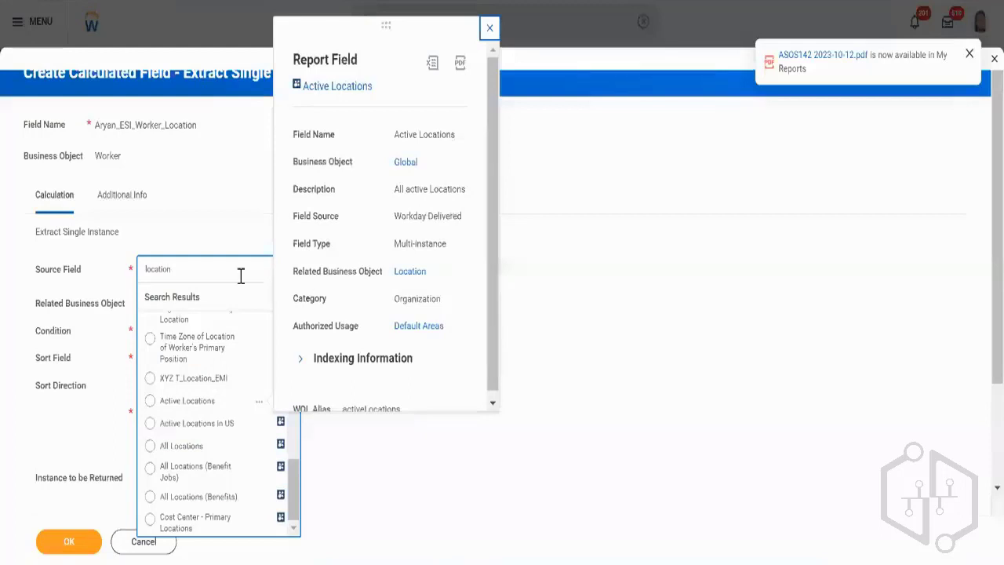
pyautogui.moveTo(258, 458)
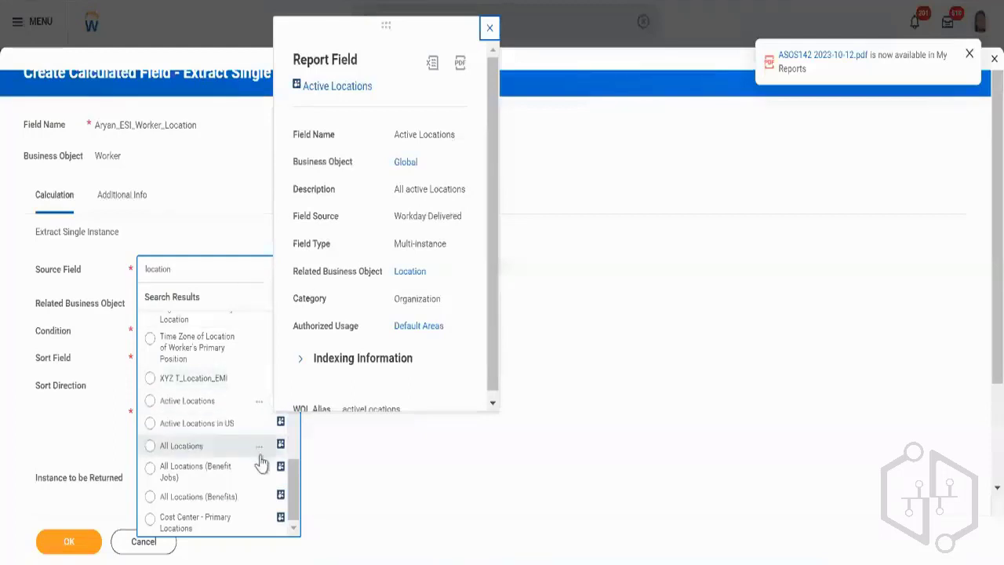
pyautogui.click(259, 448)
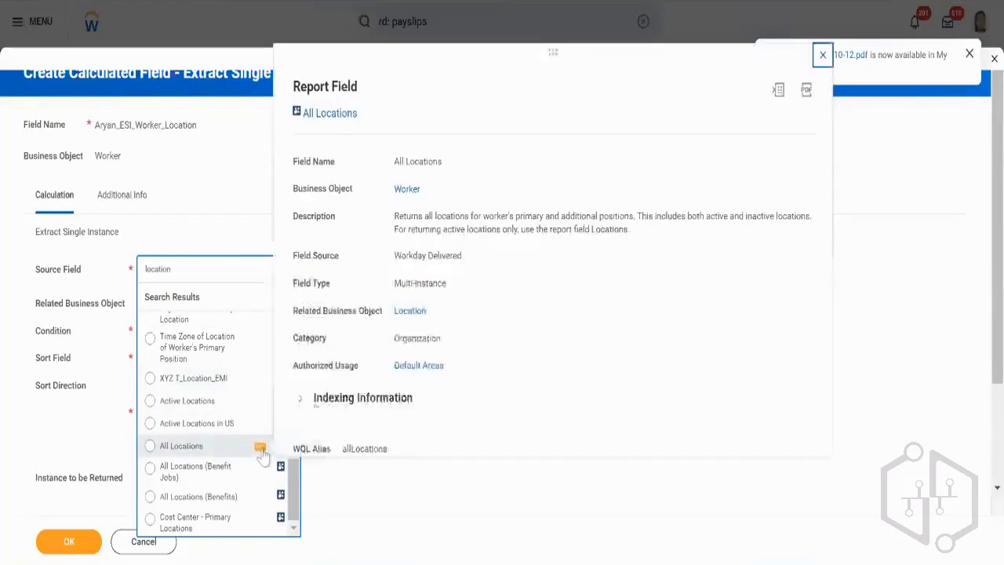
pyautogui.tripleClick(448, 210)
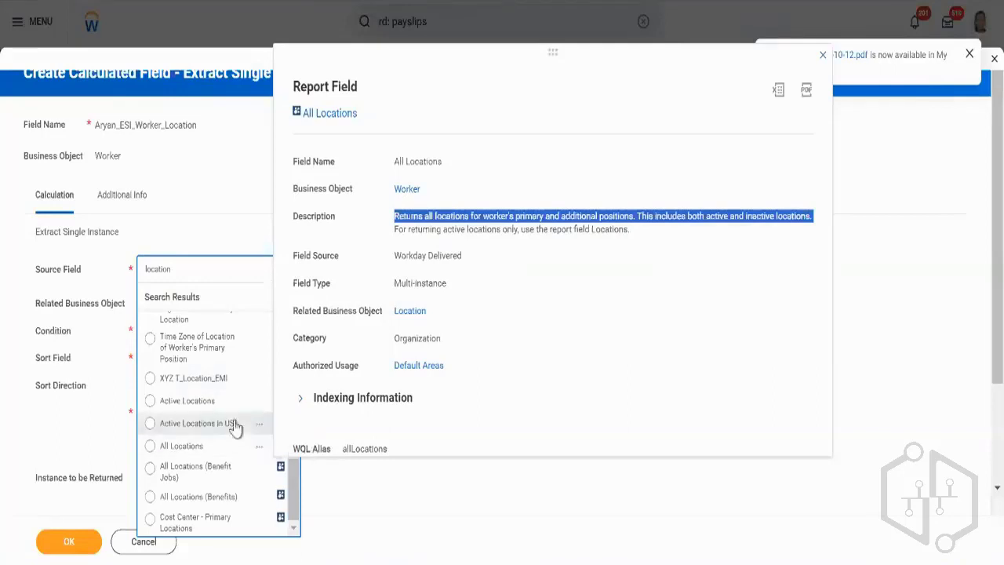
# Read the description of the Locations field and select Locations as the Source Field
pyautogui.scroll(5, 235, 426)
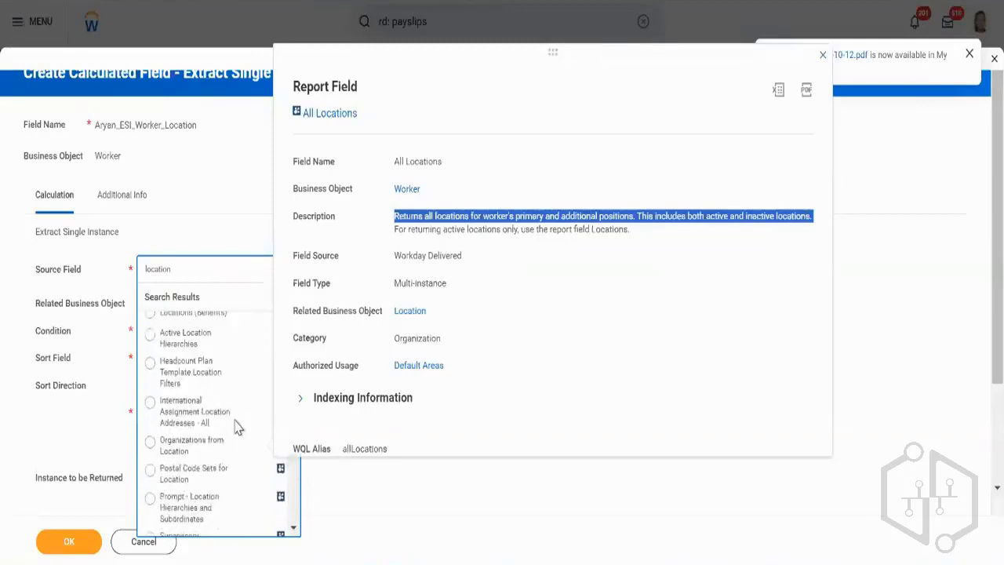
pyautogui.scroll(2, 243, 382)
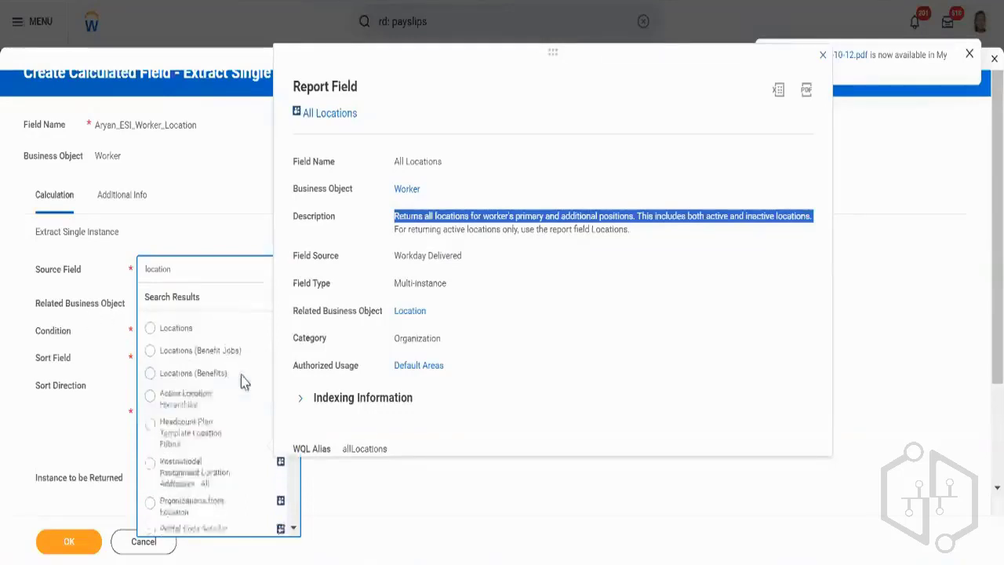
pyautogui.scroll(1, 243, 382)
pyautogui.scroll(1, 243, 382)
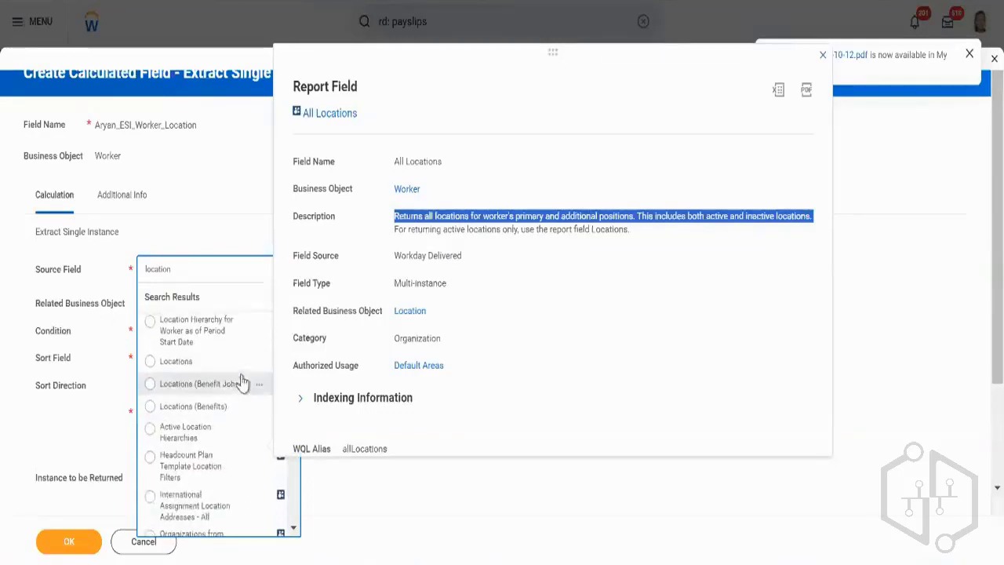
pyautogui.moveTo(259, 367)
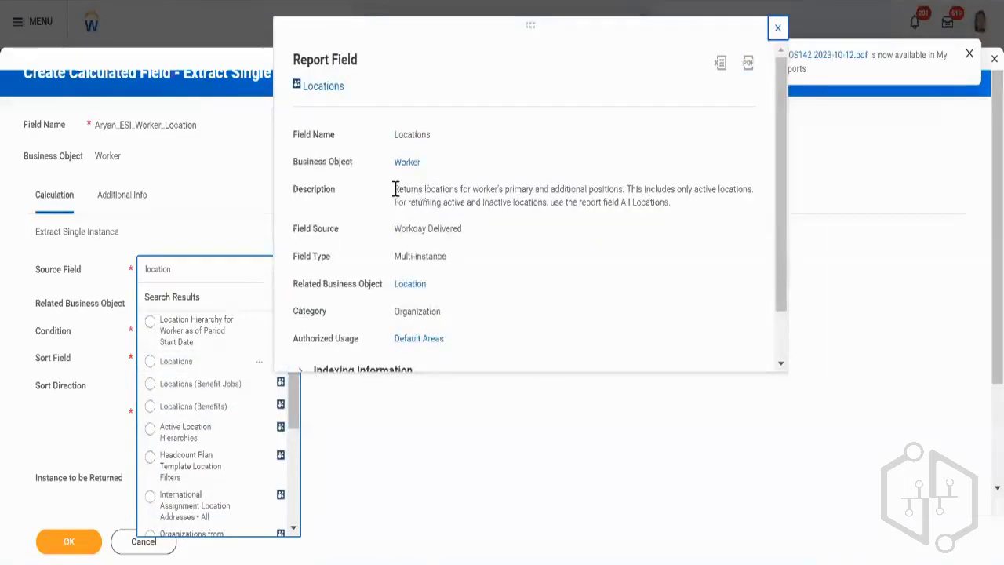
pyautogui.moveTo(394, 190); pyautogui.dragTo(697, 210)
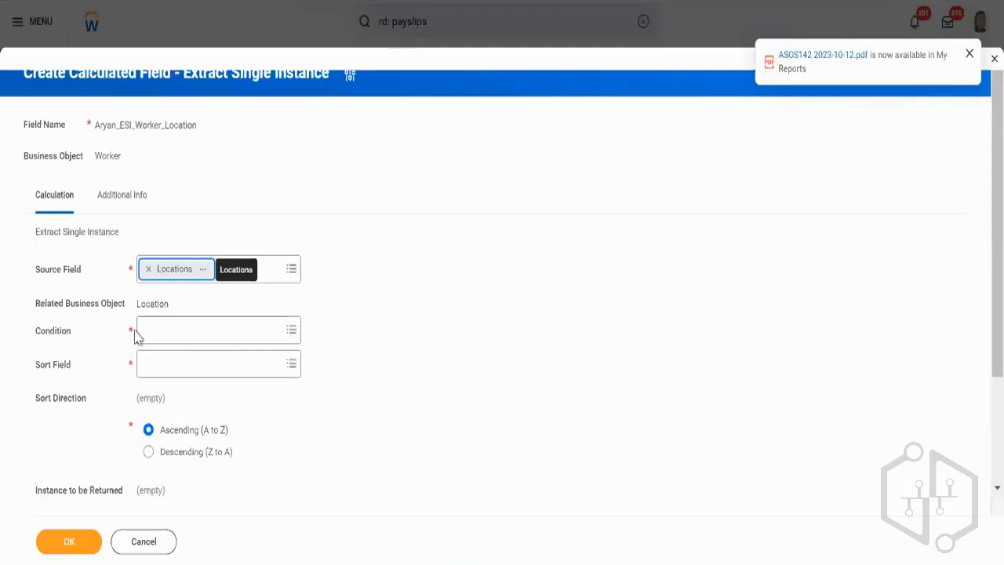
pyautogui.click(196, 343)
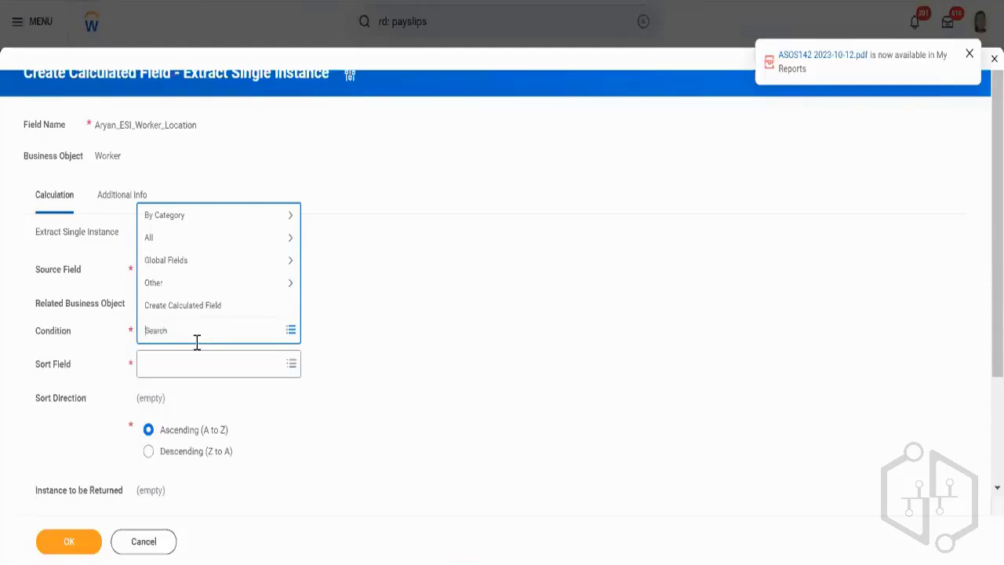
pyautogui.click(210, 306)
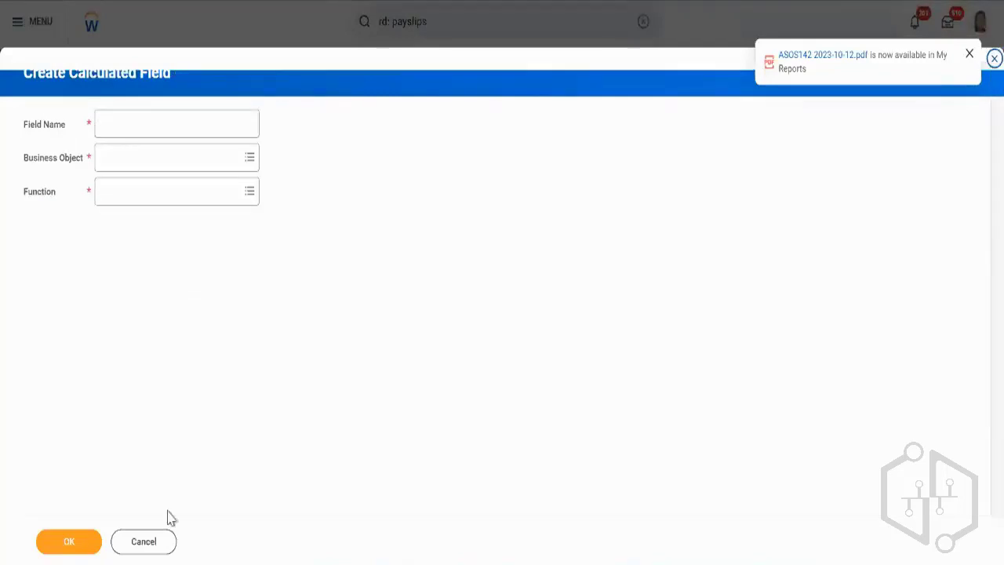
pyautogui.click(159, 542)
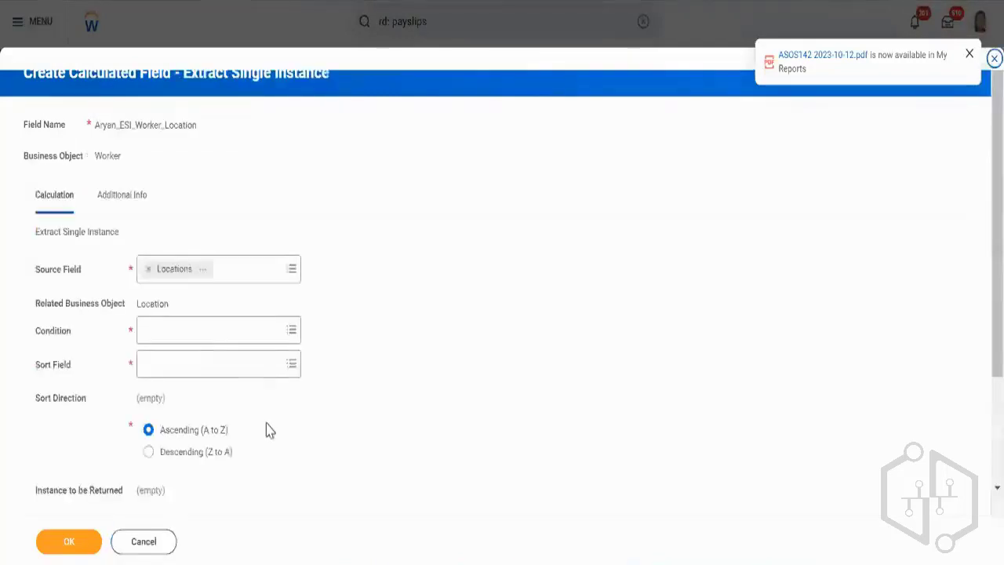
# Review the description of the selected Locations source field, and begin a new calculated field for the Condition
pyautogui.click(204, 270)
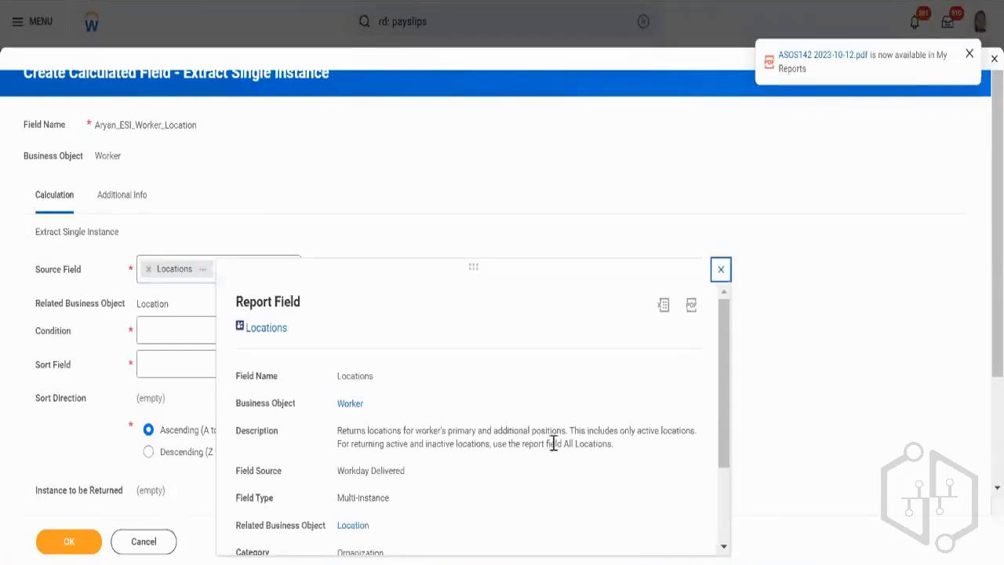
pyautogui.tripleClick(473, 433)
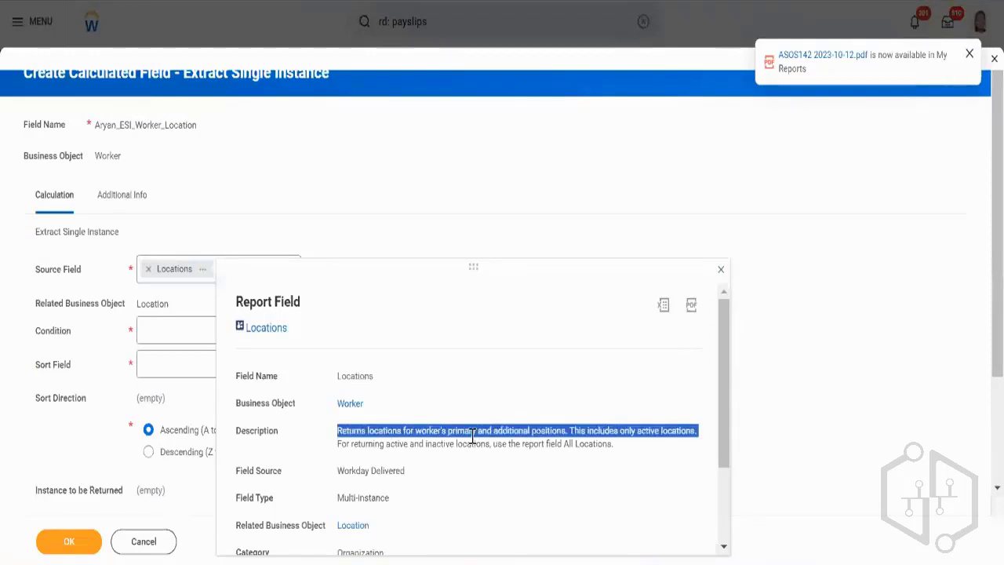
pyautogui.click(192, 330)
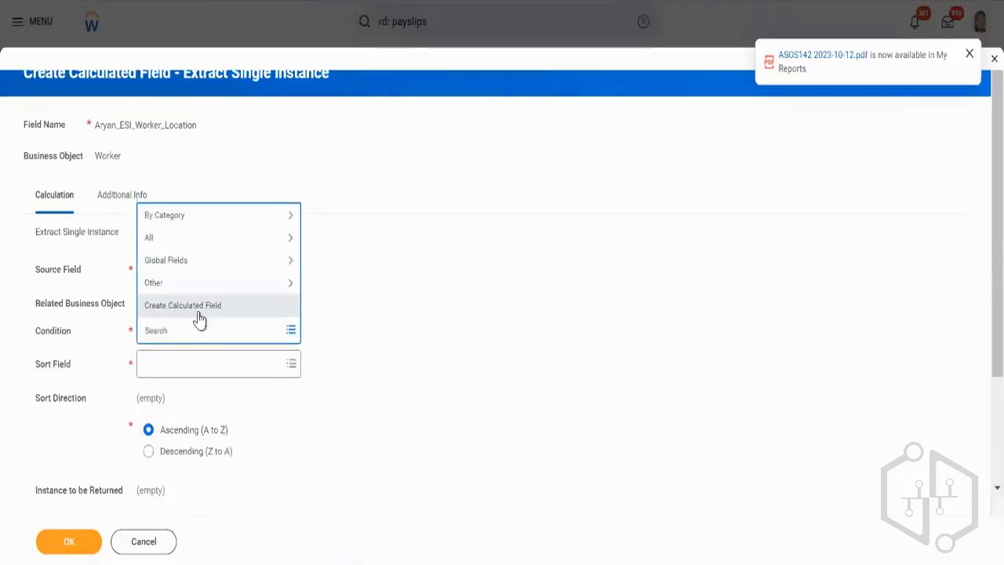
pyautogui.click(200, 318)
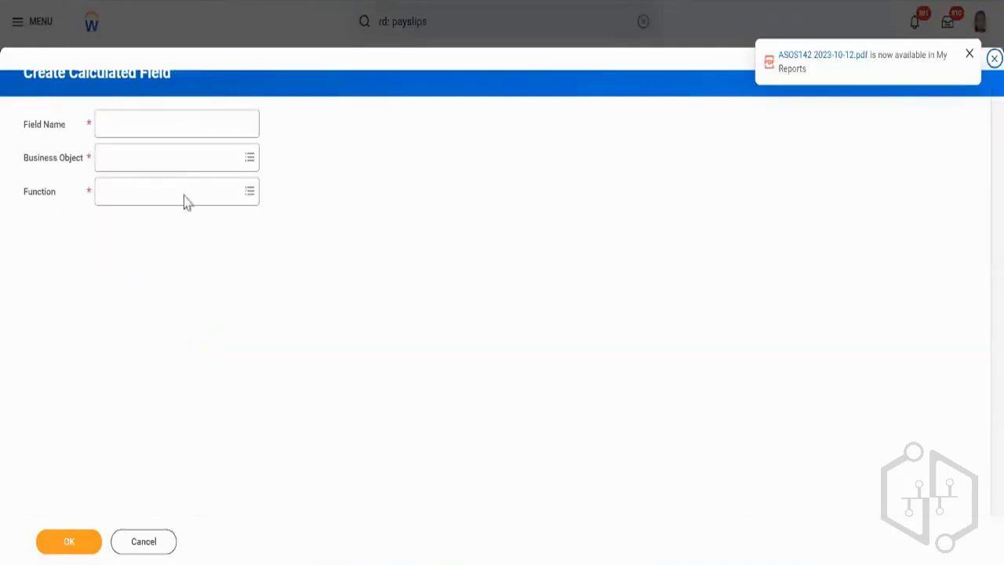
# Name the condition's calculated field with the author's first name followed by _TF_Primary_Location
pyautogui.click(191, 119)
pyautogui.write('Ar')
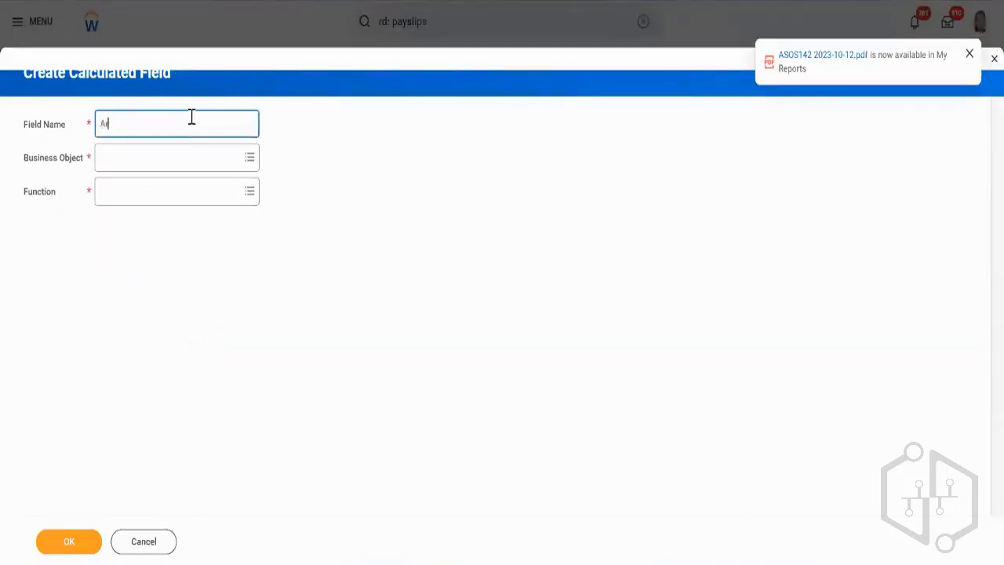
pyautogui.write('yan_T')
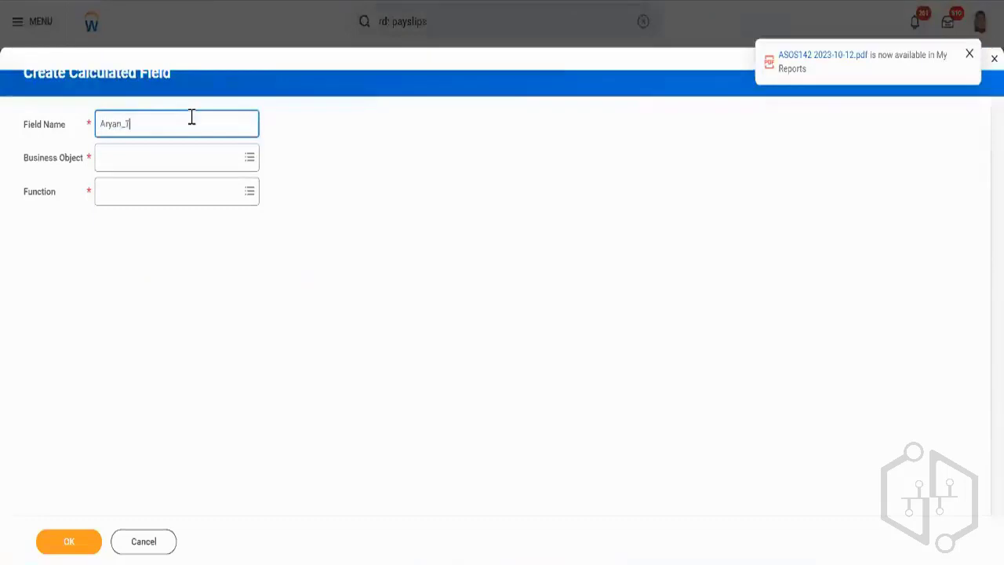
pyautogui.write('F_Primary_Loc')
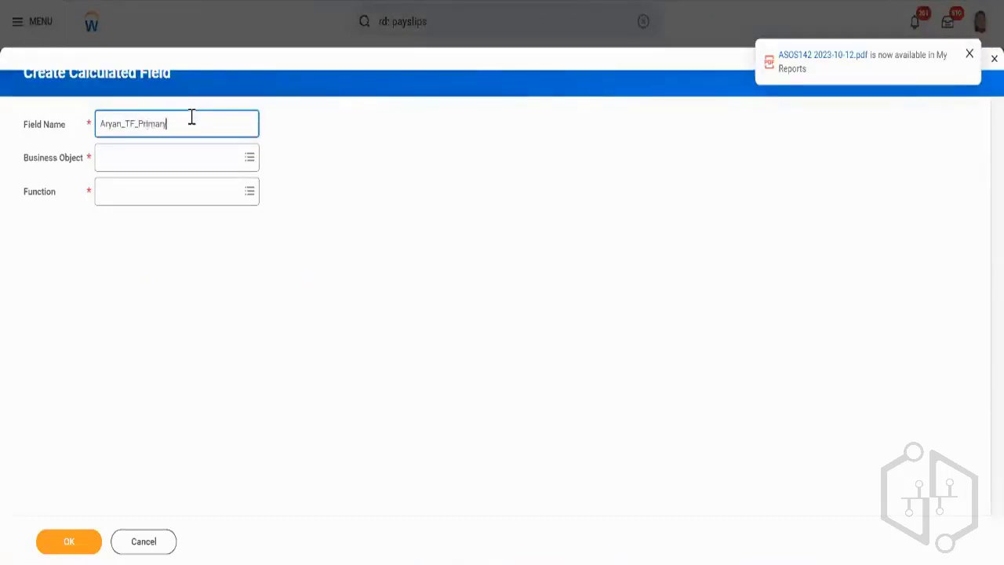
pyautogui.write('ation')
pyautogui.press('Tab')
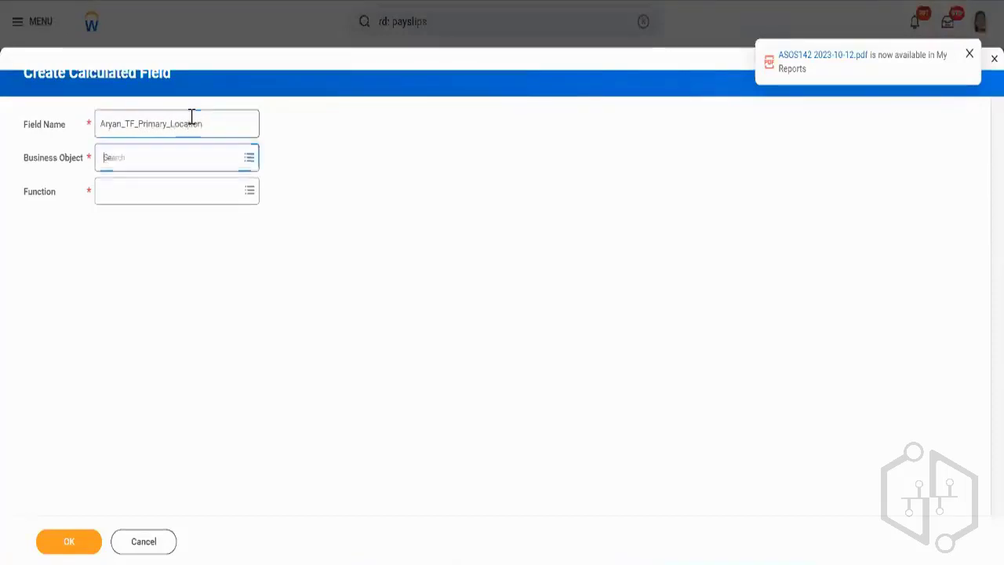
# Set the condition field's business object to Location and its function to True/False Condition, and submit the initial settings
pyautogui.write('location')
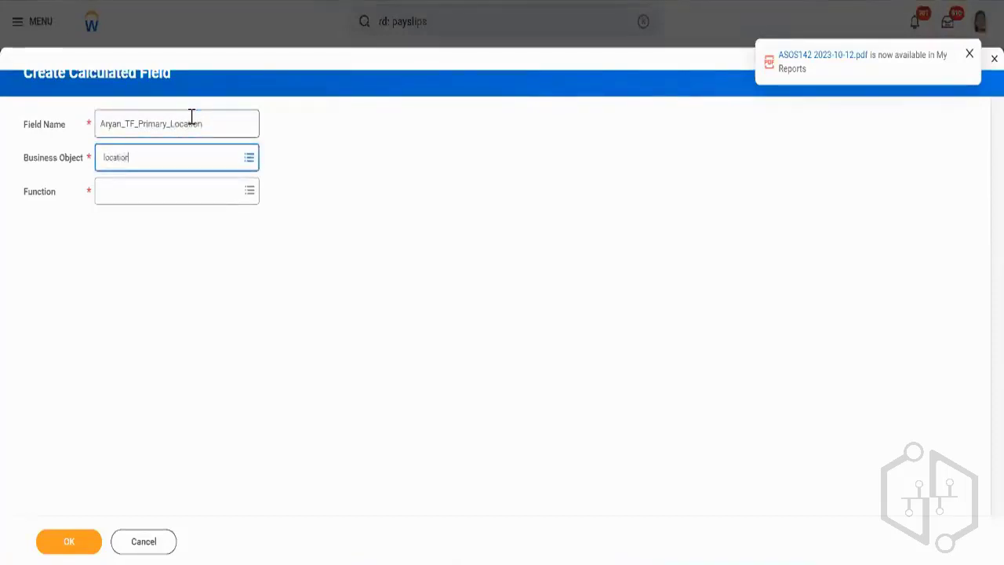
pyautogui.press('Return')
pyautogui.press('Return')
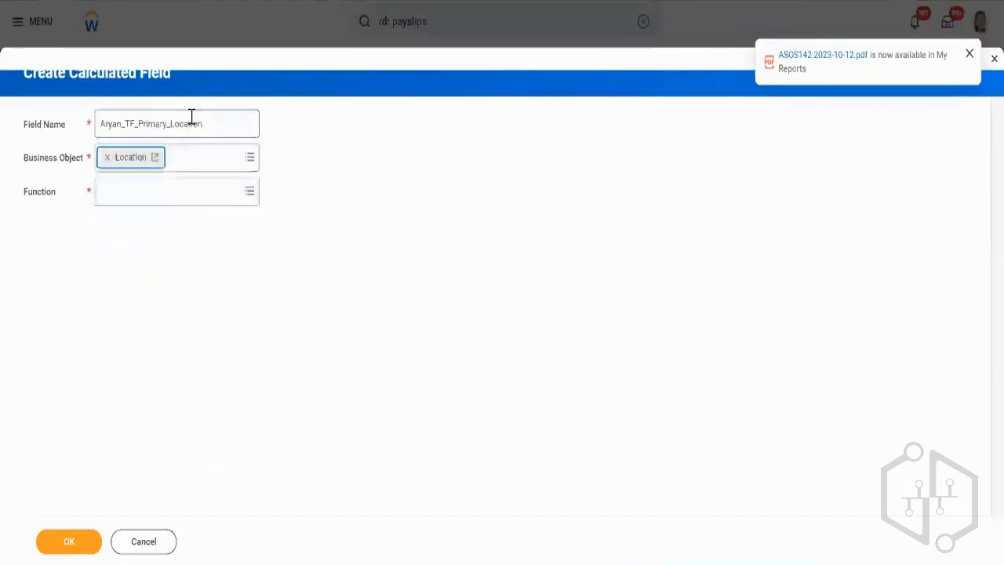
pyautogui.click(204, 195)
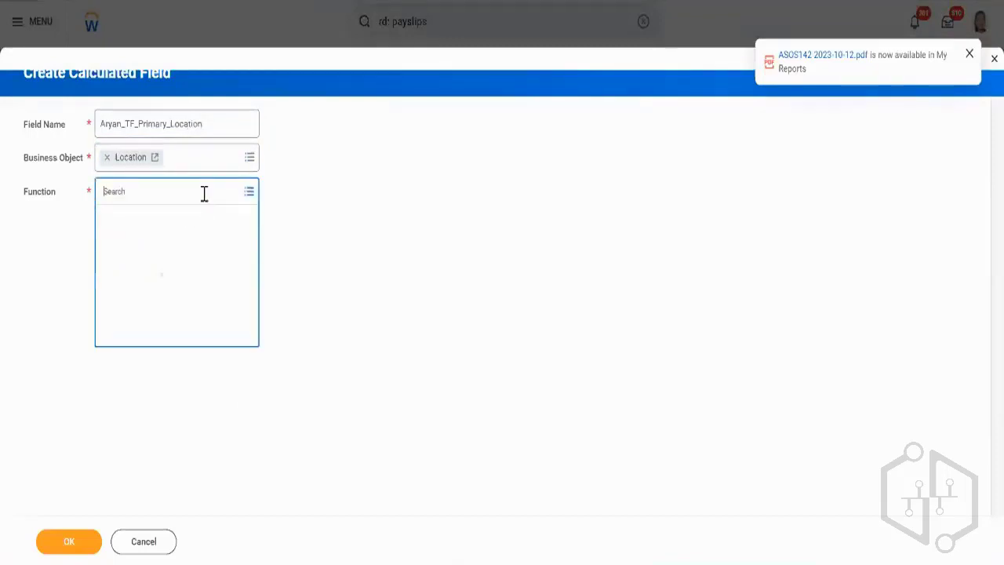
pyautogui.write('tru')
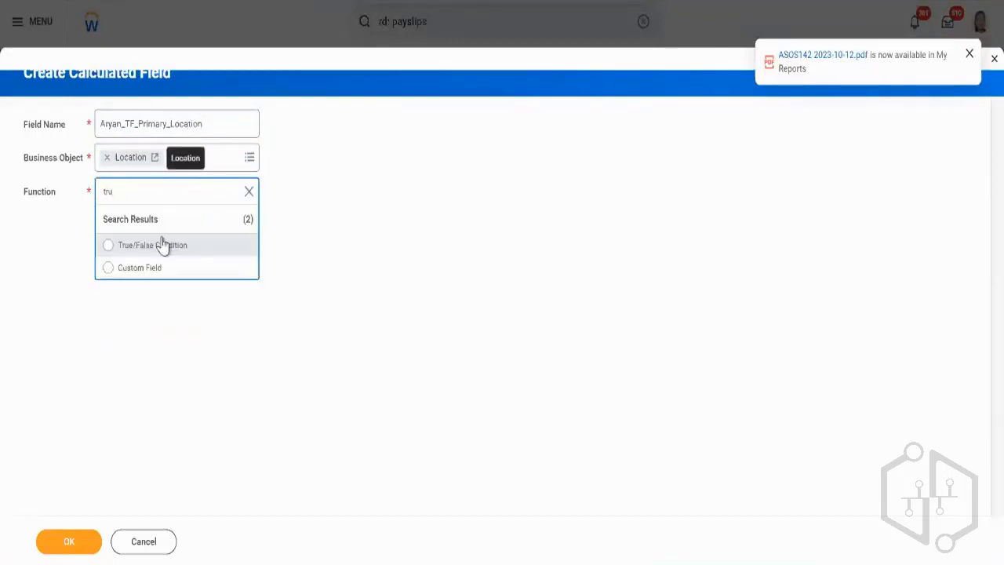
pyautogui.click(163, 244)
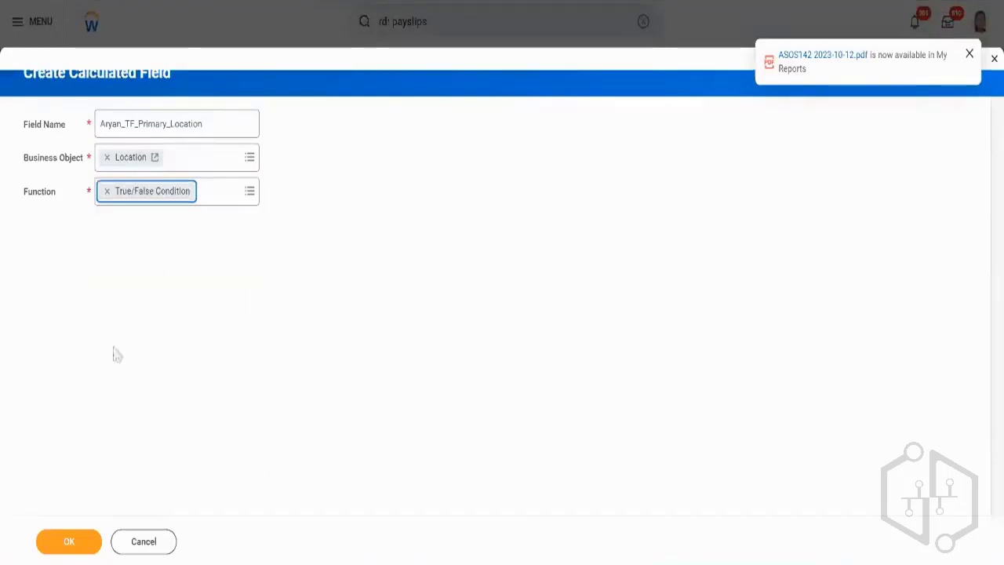
pyautogui.click(76, 543)
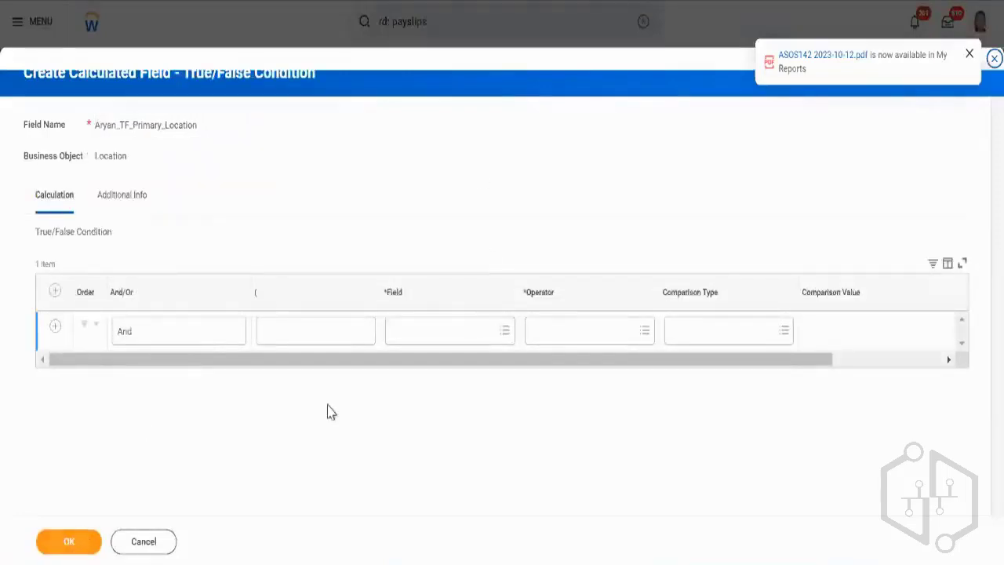
# Choose Location Type as the field in the first row of the True/False Condition
pyautogui.click(439, 329)
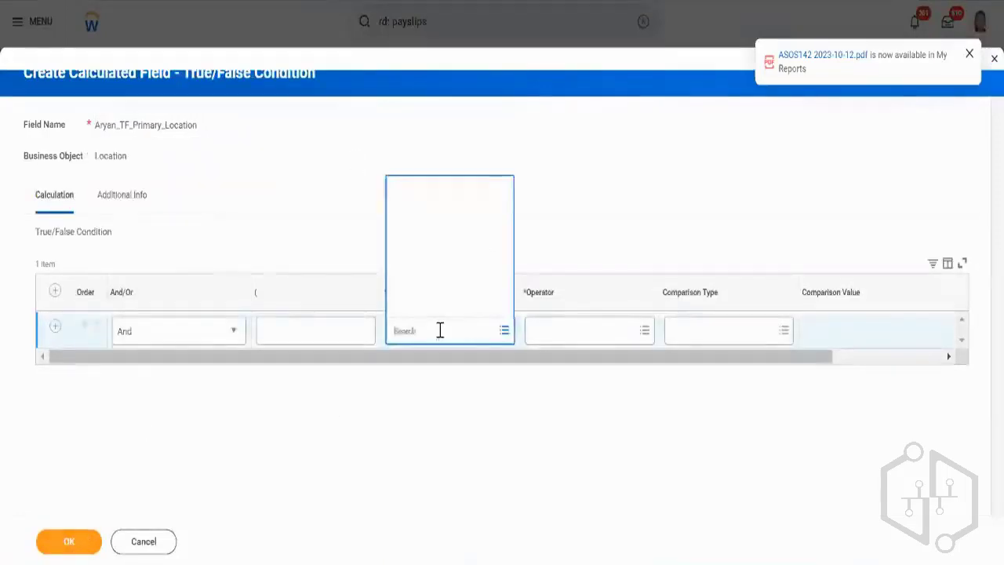
pyautogui.write('location')
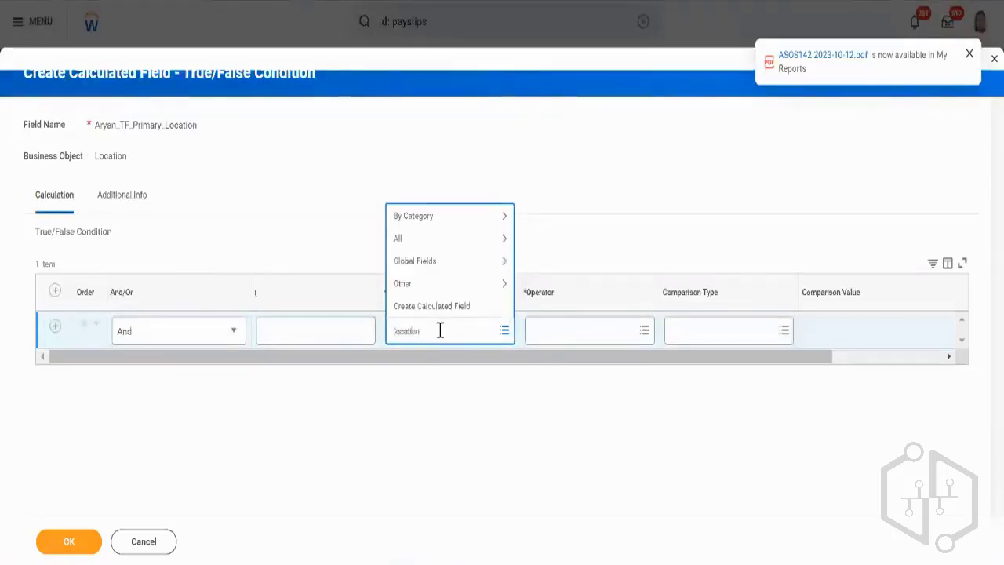
pyautogui.press('Return')
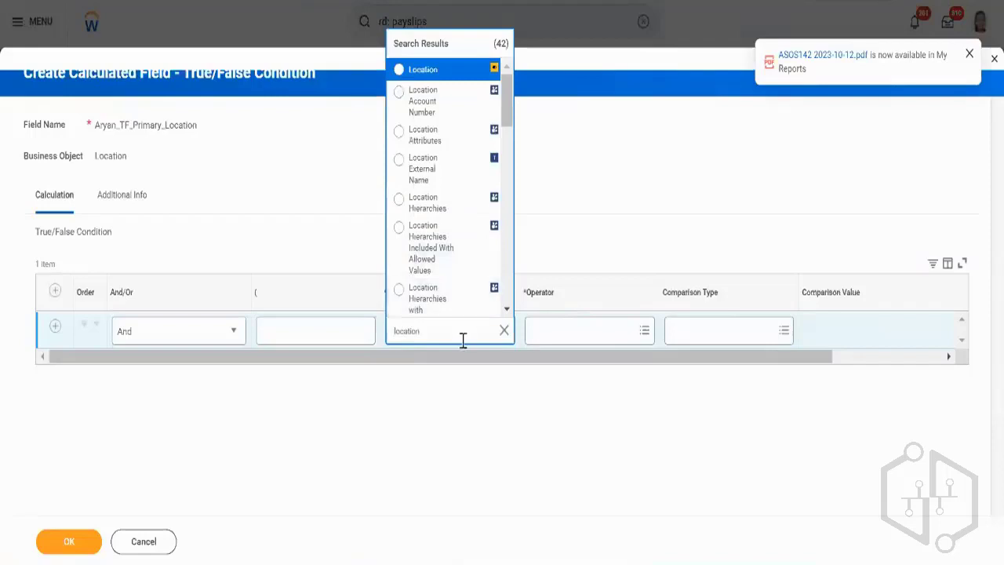
pyautogui.write('type')
pyautogui.press('Return')
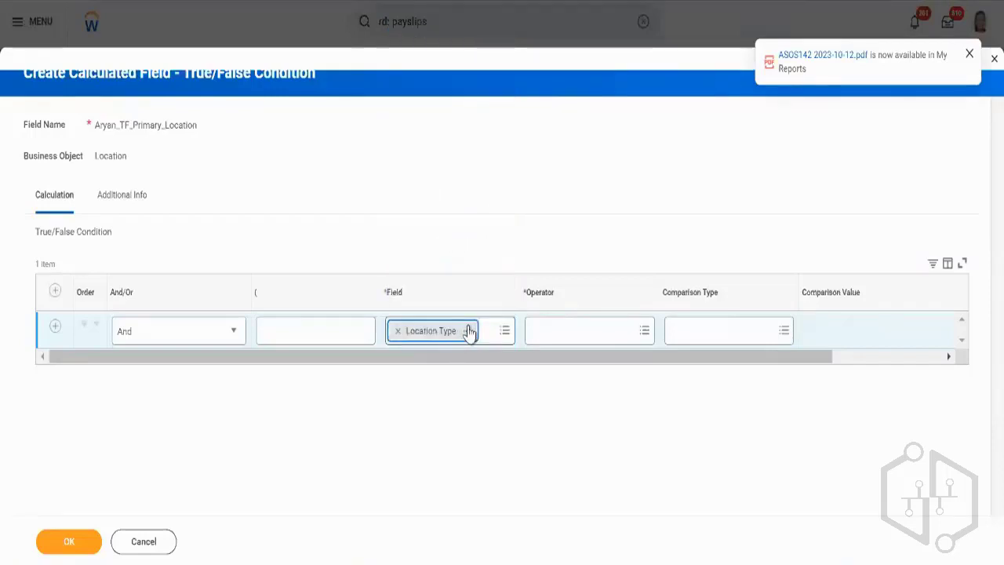
# Review the description of the Location Type report field chosen in the condition row
pyautogui.click(468, 333)
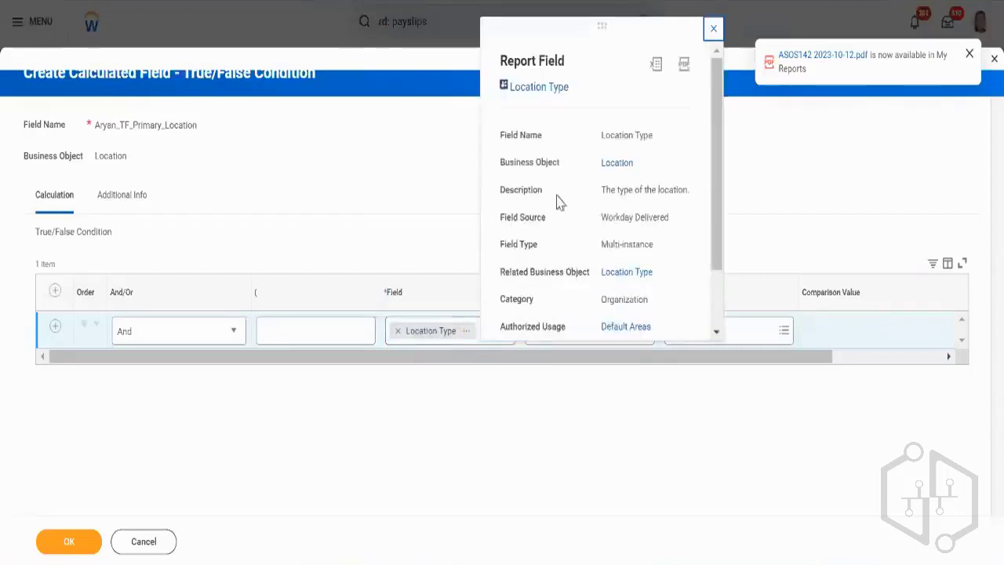
pyautogui.tripleClick(607, 192)
pyautogui.click(762, 228)
# Set the Location Type row's operator to "any in the selection list"
pyautogui.click(739, 337)
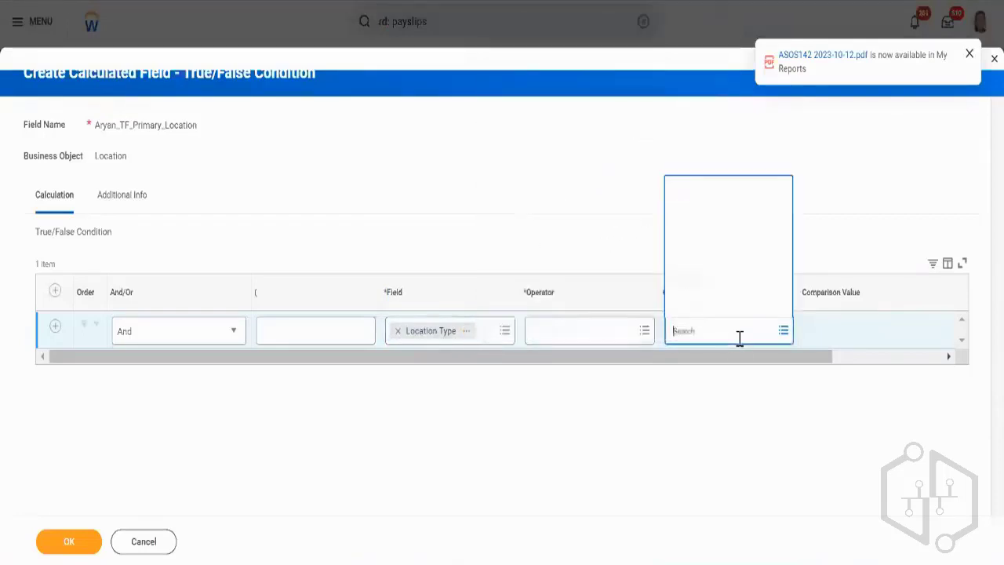
pyautogui.click(608, 324)
pyautogui.write('any')
pyautogui.press('Return')
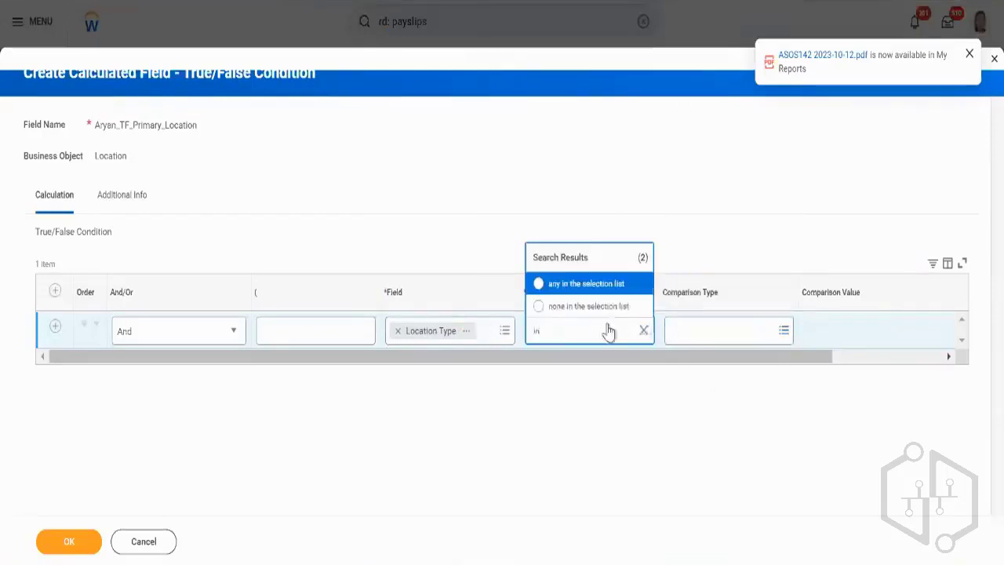
pyautogui.press('Return')
# Select only Office as the comparison value for the Location Type row
pyautogui.click(838, 333)
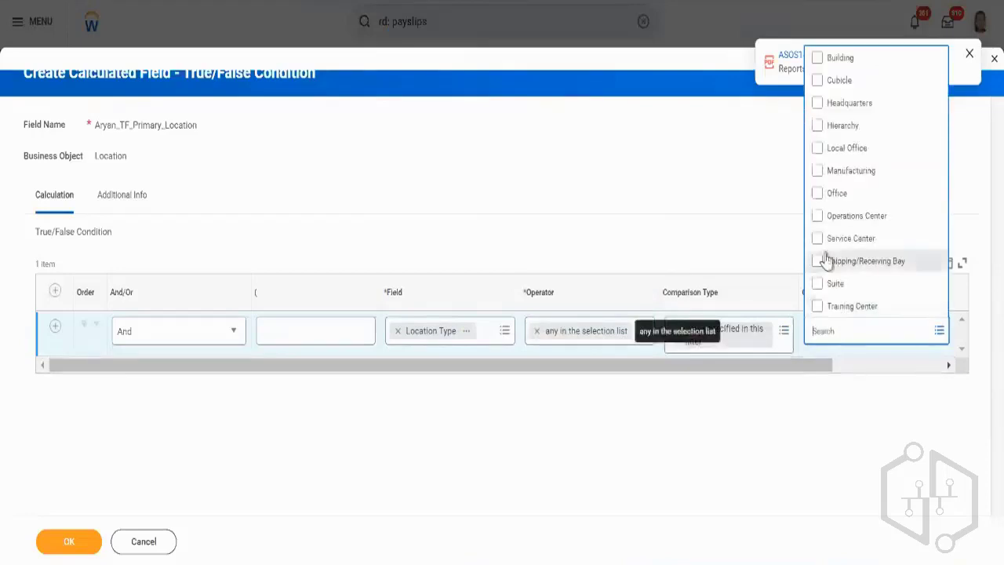
pyautogui.click(821, 151)
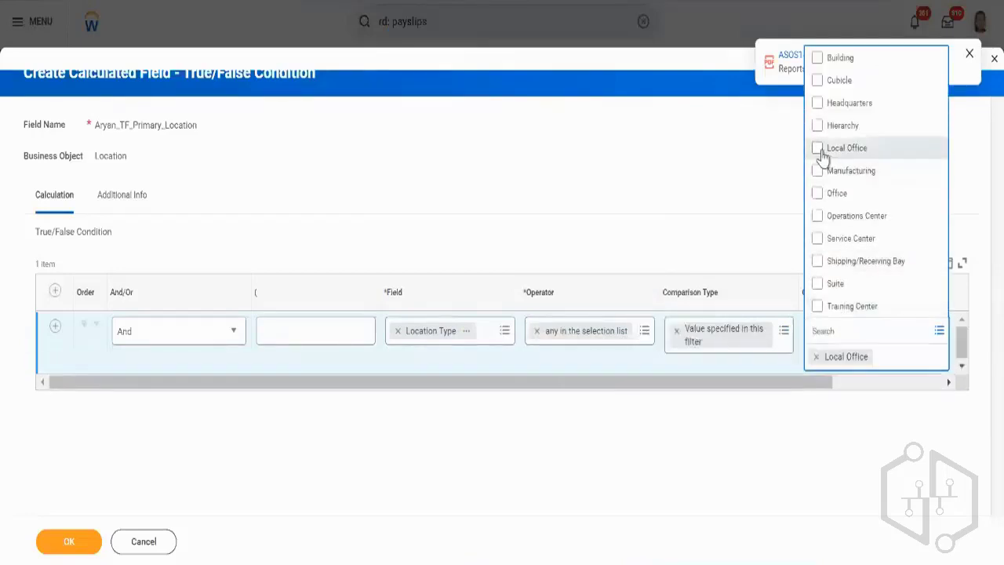
pyautogui.click(819, 194)
pyautogui.click(817, 148)
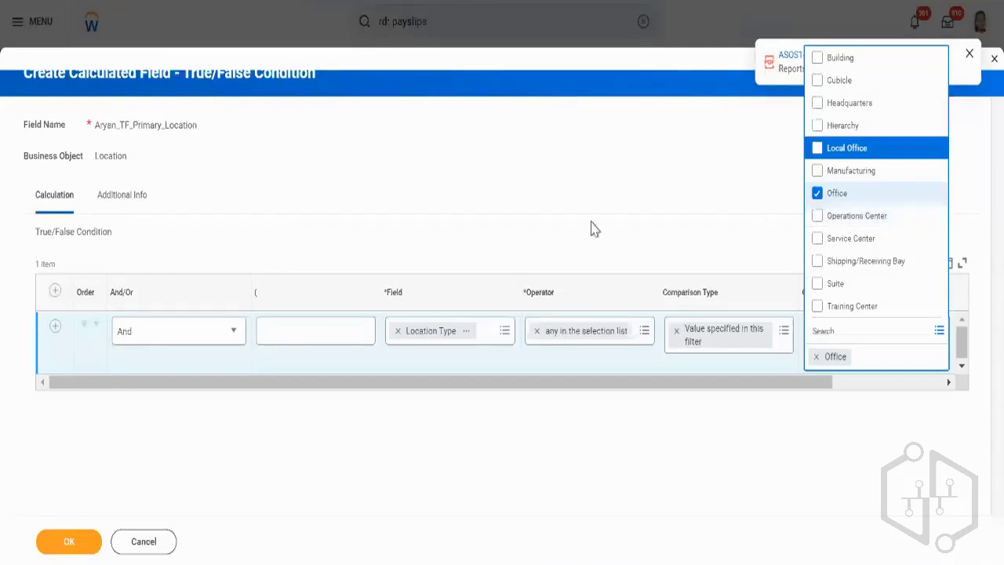
# Search the condition row's field options for "type", keep Location Type, and submit the True/False Condition
pyautogui.click(505, 331)
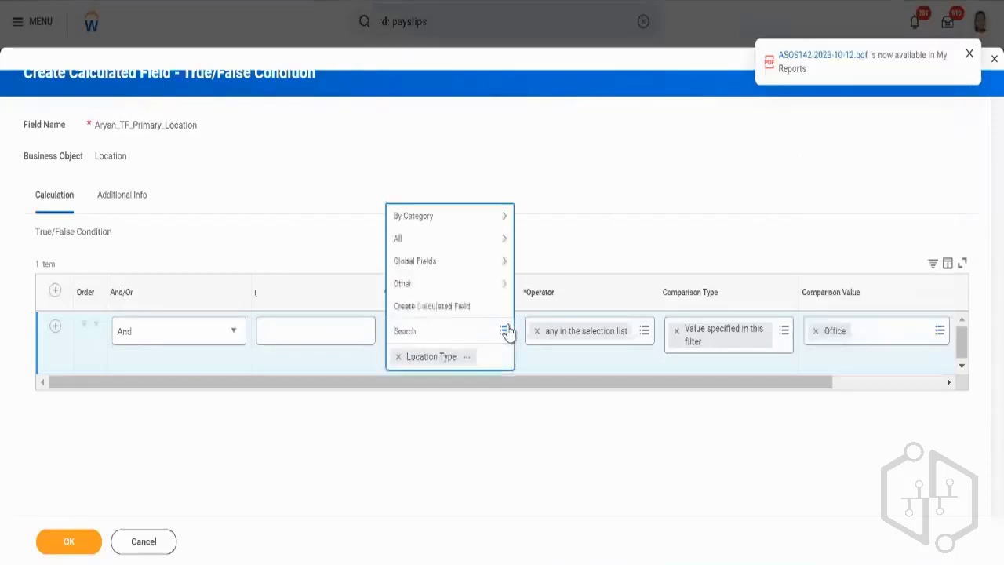
pyautogui.write('type')
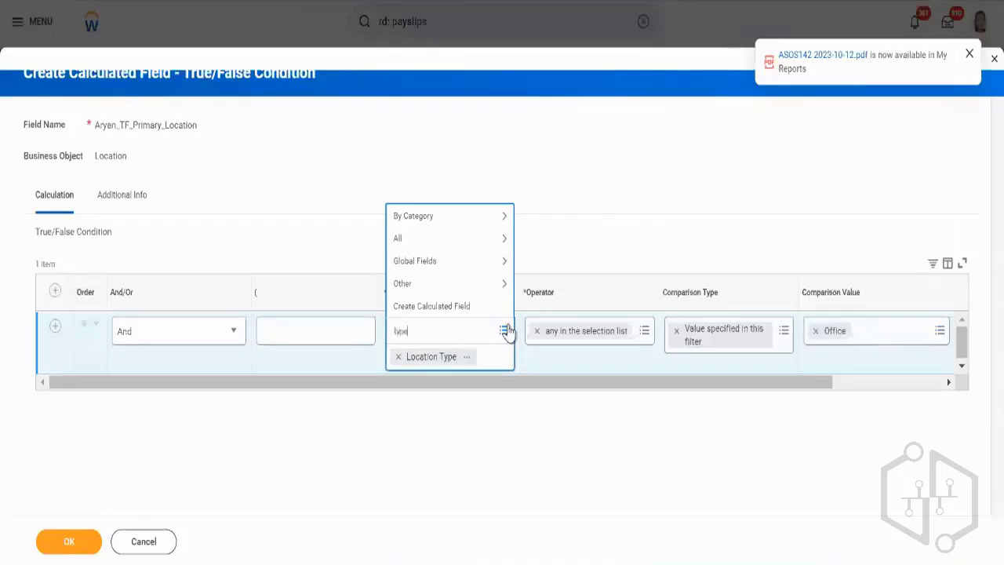
pyautogui.press('Return')
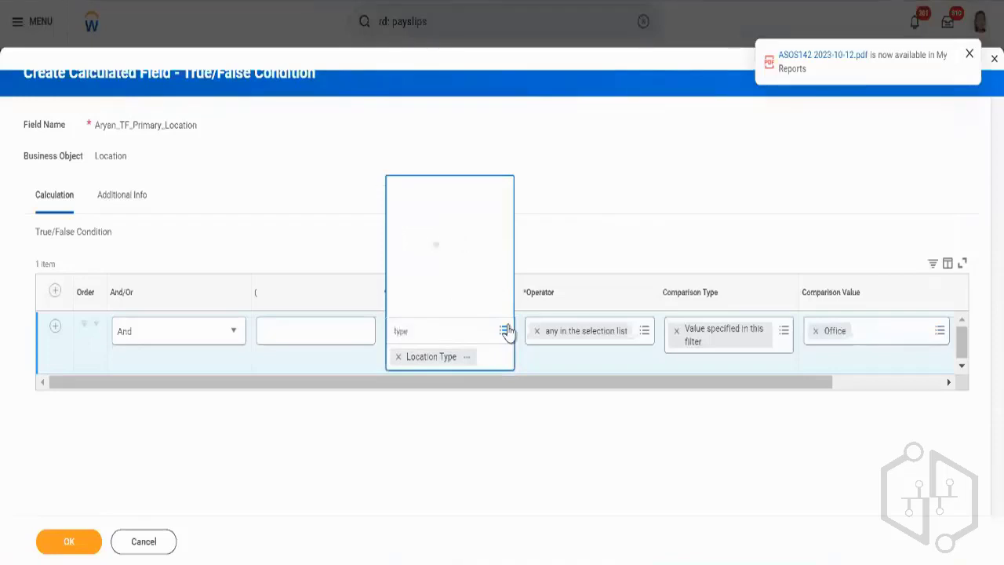
pyautogui.click(565, 165)
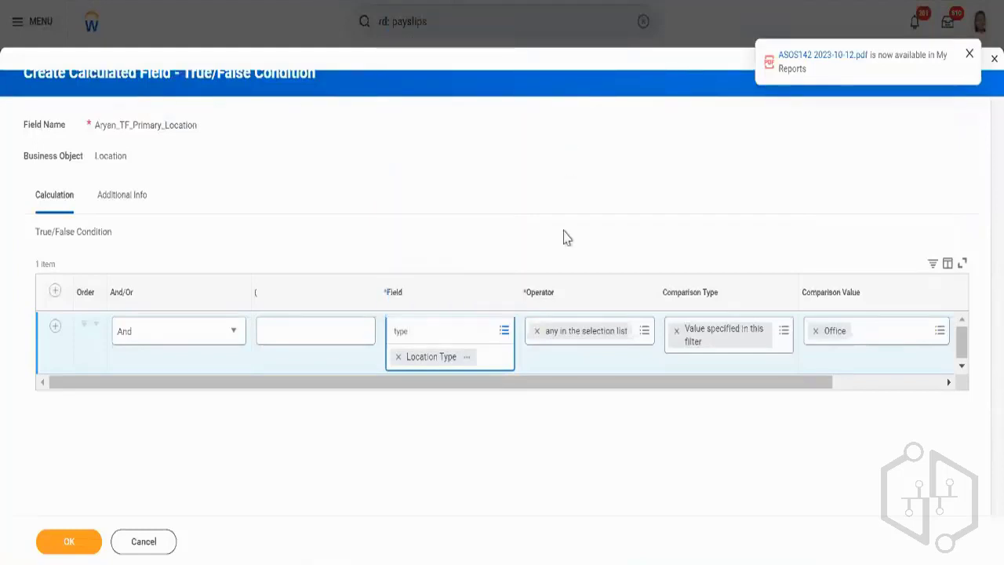
pyautogui.click(91, 552)
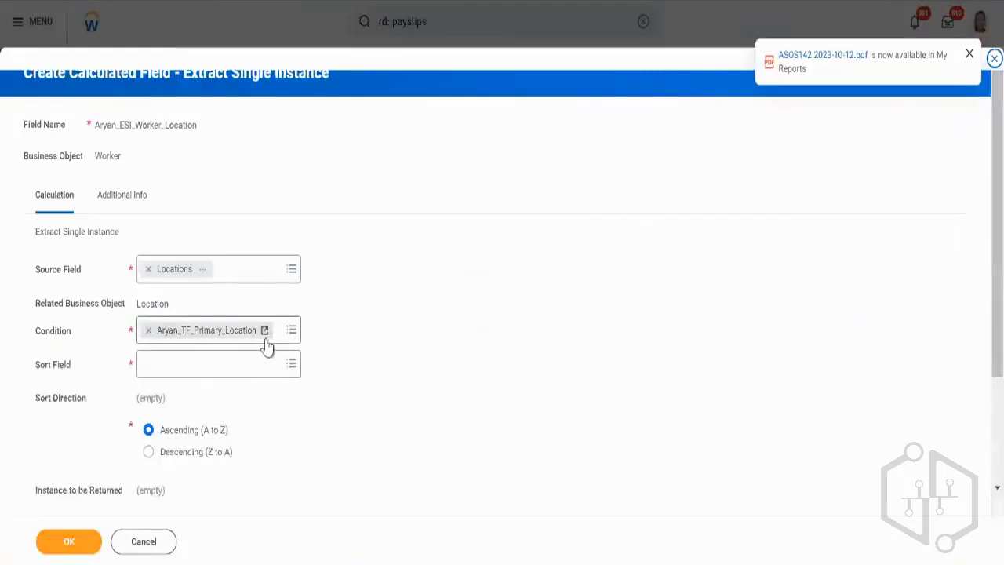
# Search the Sort Field options for "effective", review the details of Current Effective Date, and choose it as the Sort Field
pyautogui.click(260, 365)
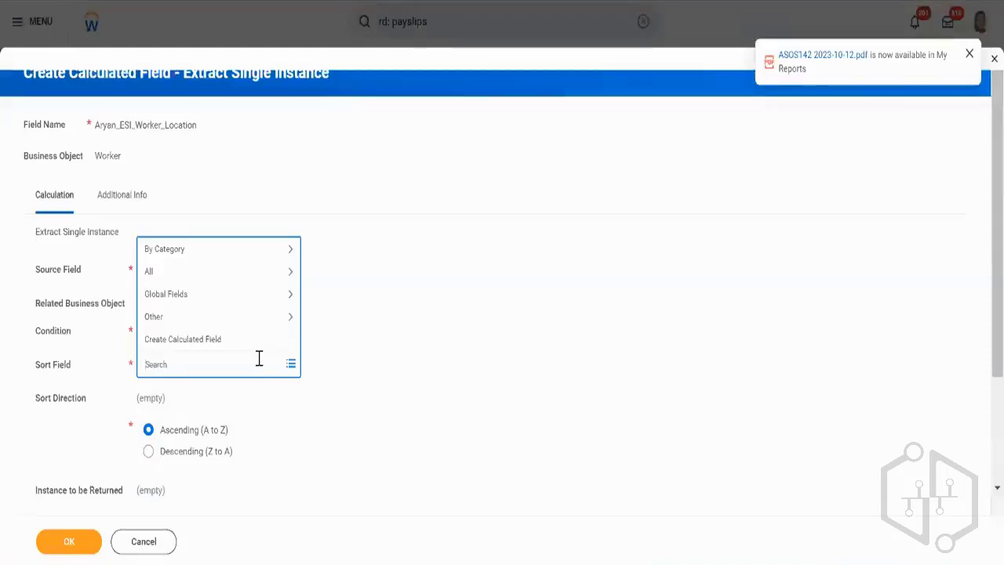
pyautogui.click(70, 374)
pyautogui.doubleClick(69, 374)
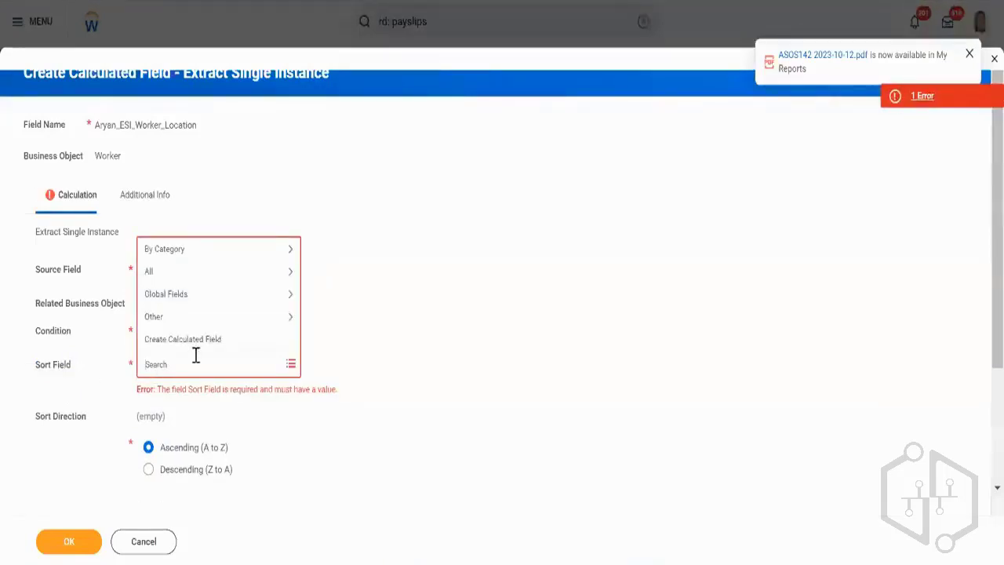
pyautogui.write('effective')
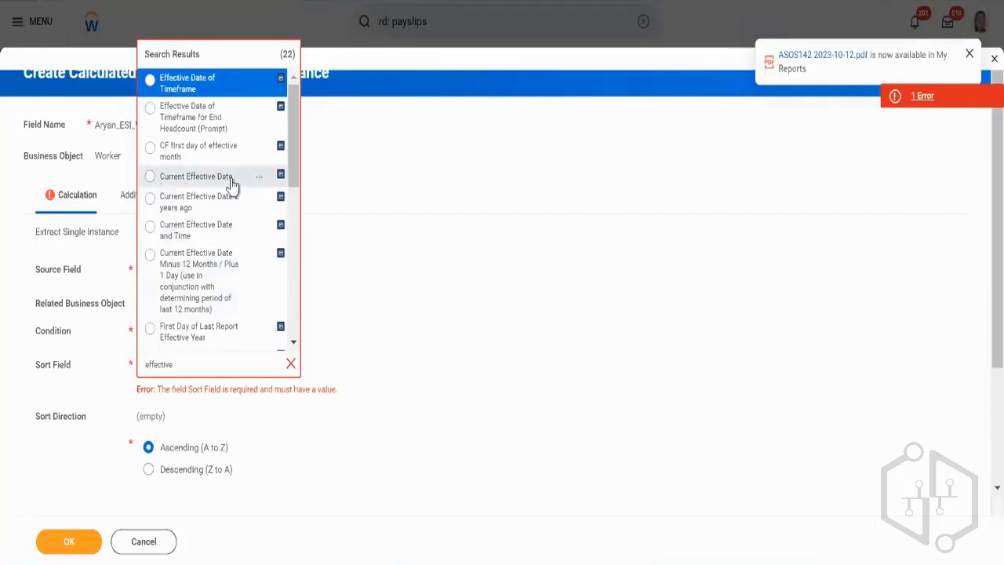
pyautogui.scroll(-3, 231, 184)
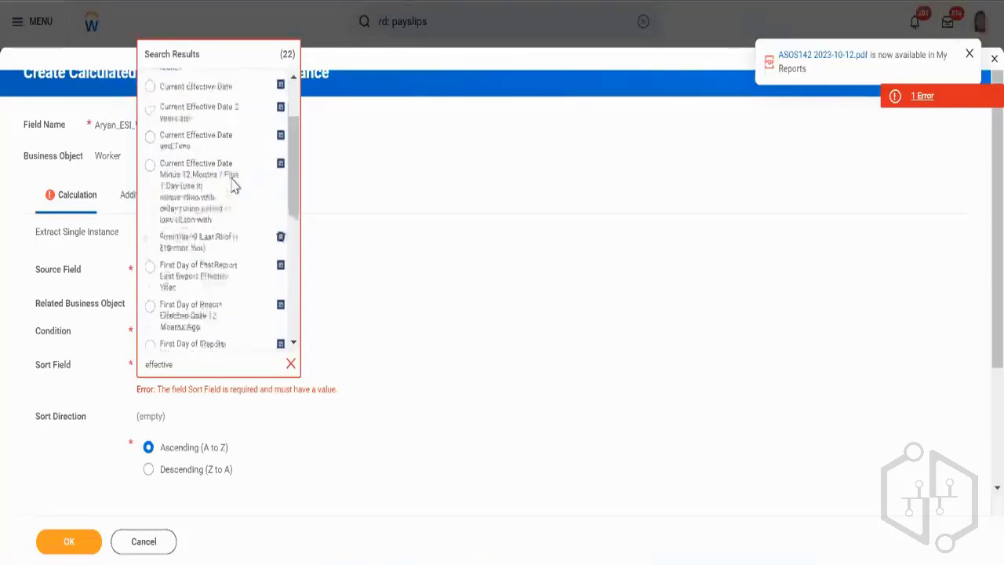
pyautogui.scroll(-5, 233, 186)
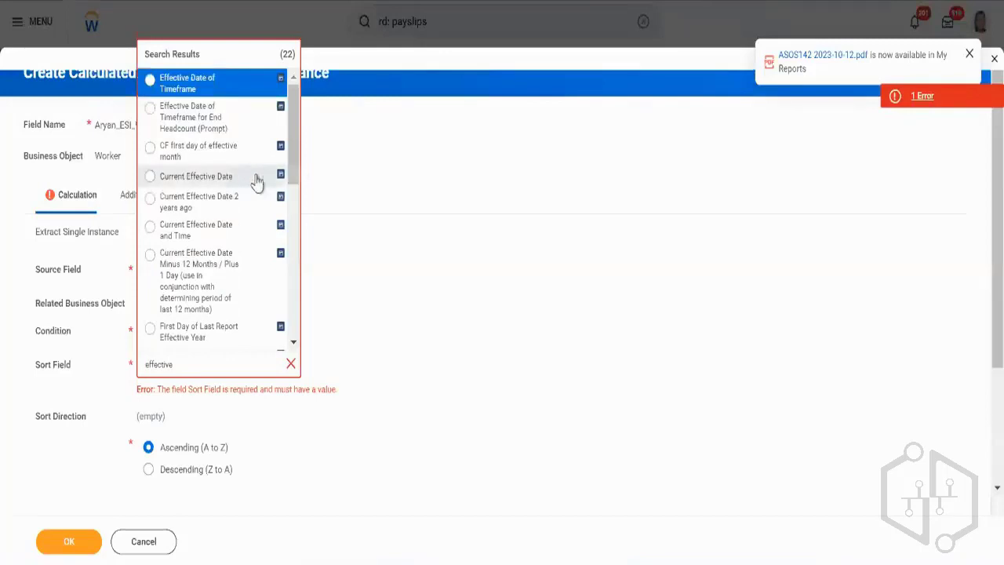
pyautogui.click(259, 178)
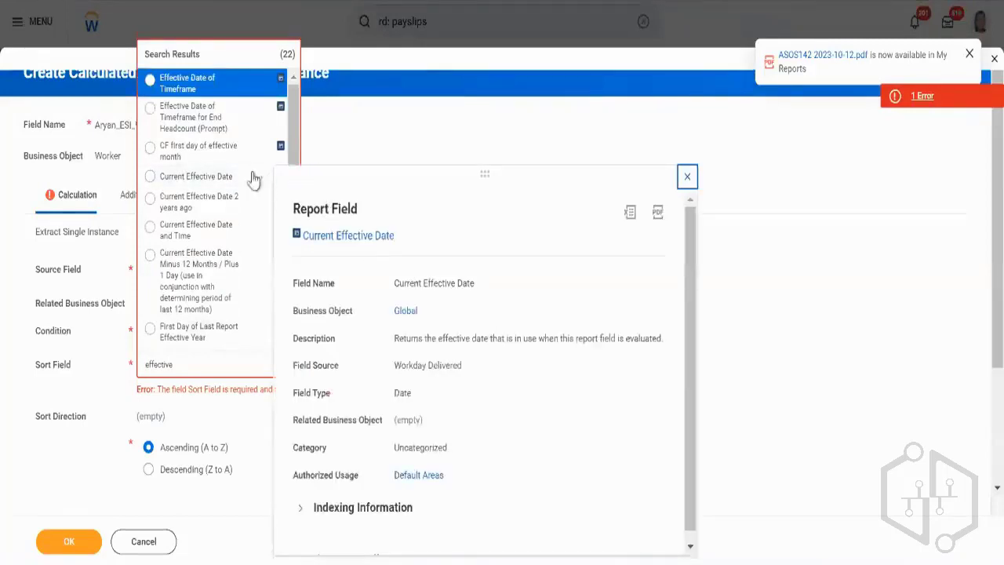
pyautogui.click(240, 182)
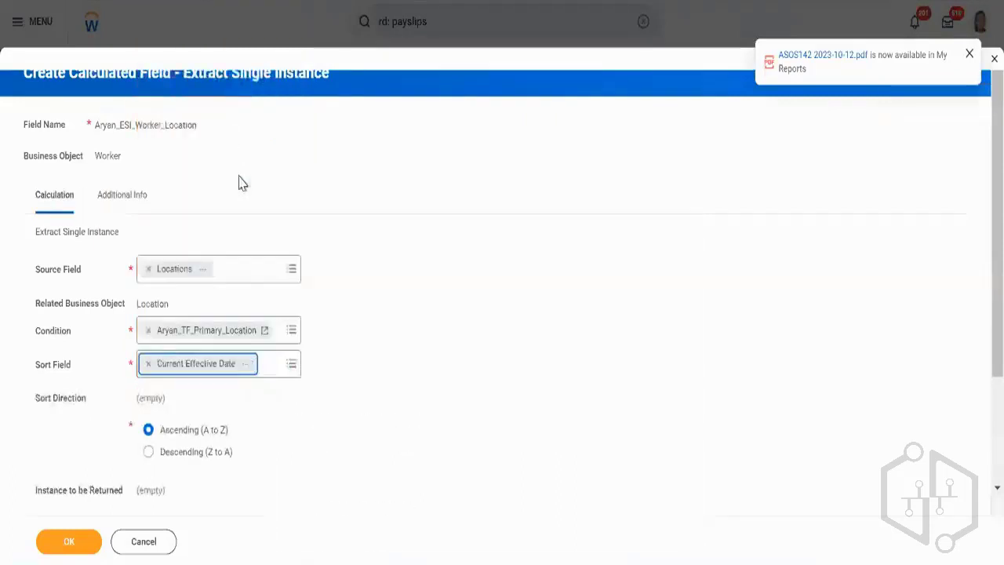
# Set the Sort Direction of the Extract Single Instance field to Descending (Z to A)
pyautogui.click(149, 455)
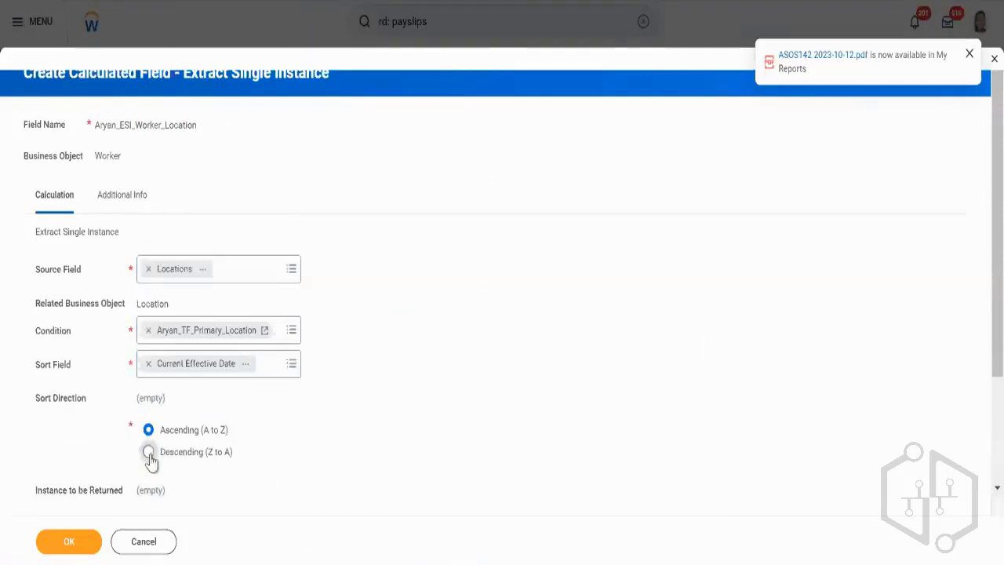
pyautogui.click(149, 453)
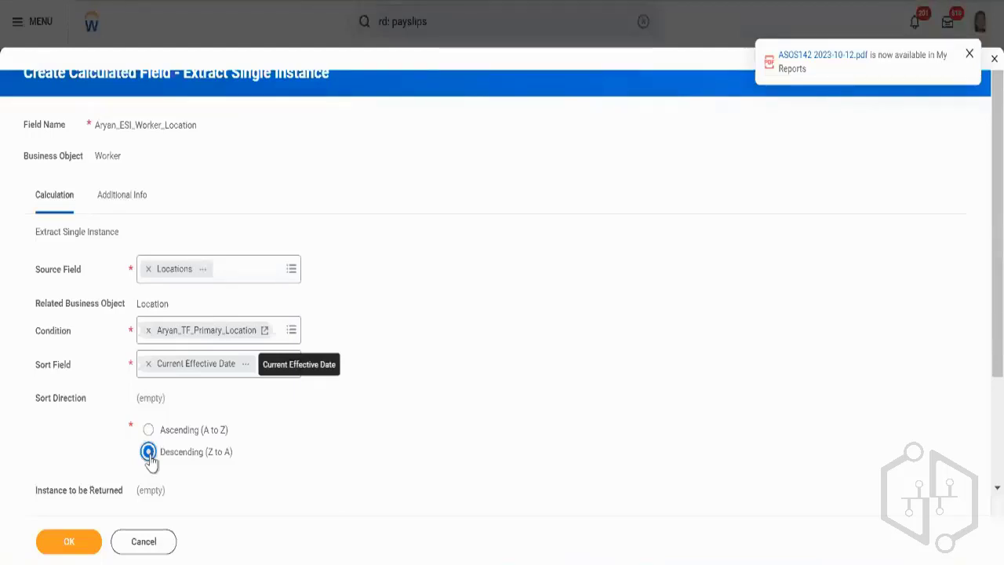
pyautogui.click(196, 363)
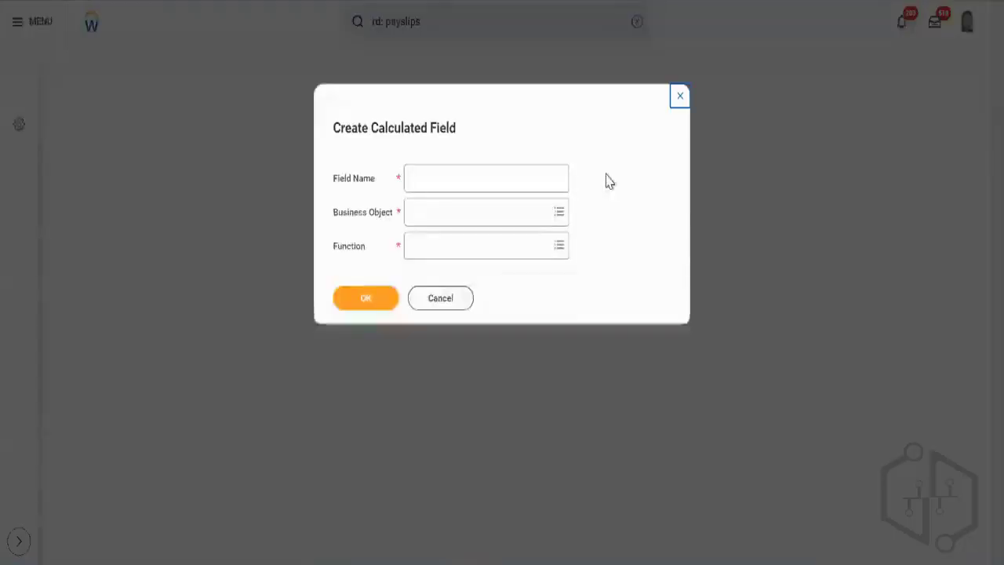
# Name the new calculated field with the author's first name followed by _ESI_Worker_Locationn
pyautogui.click(558, 182)
pyautogui.write('A')
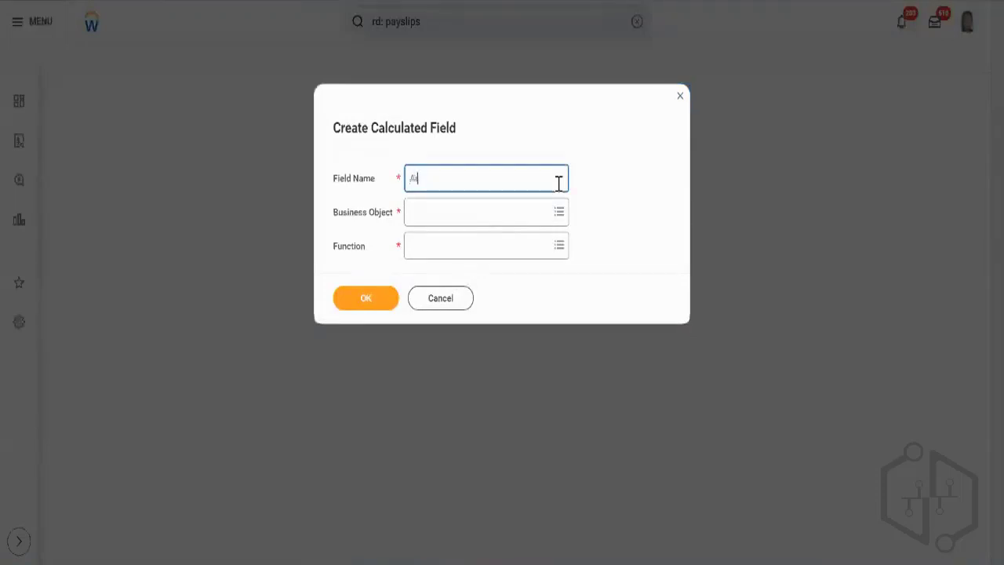
pyautogui.write('ryan_ESI_Worker_Locatoin')
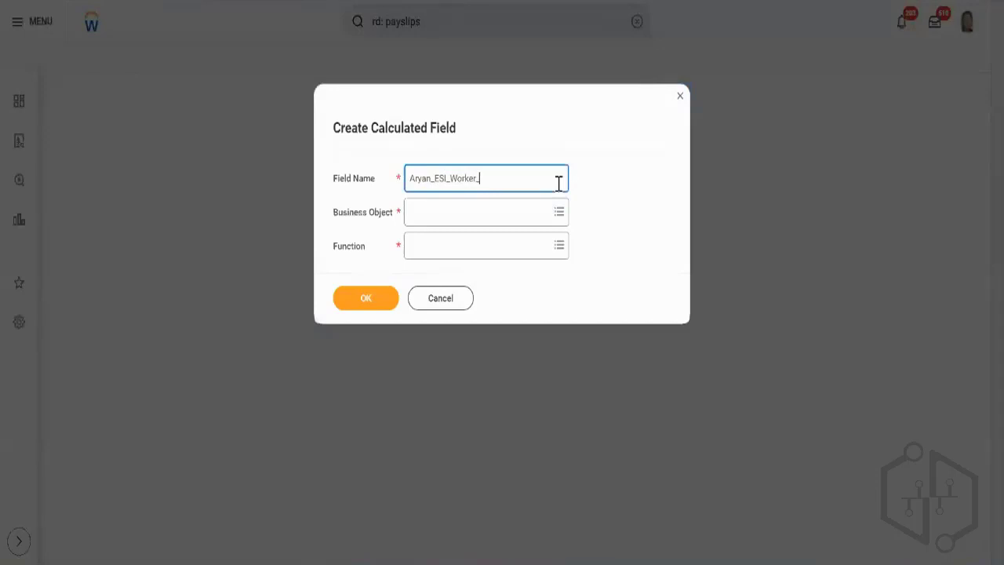
pyautogui.press('Tab')
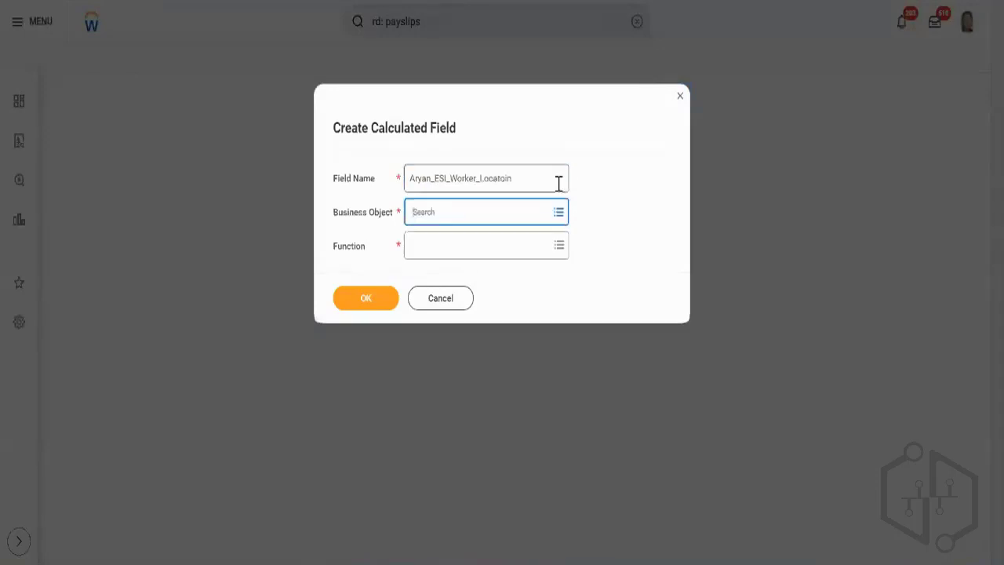
pyautogui.hotkey('shift', 'Tab')
pyautogui.press('Right')
pyautogui.press('Left')
pyautogui.press('BackSpace')
pyautogui.press('BackSpace')
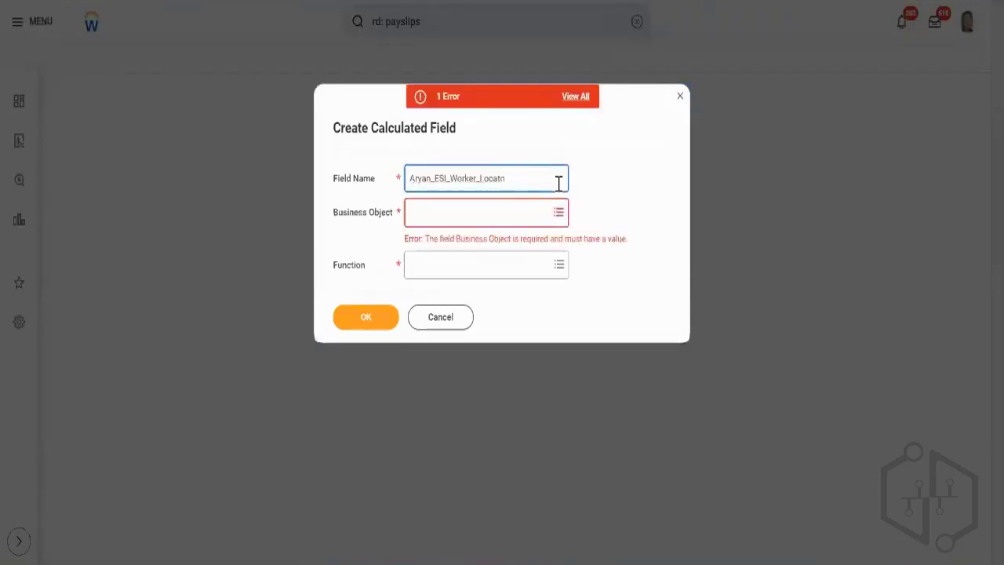
pyautogui.write('ion')
pyautogui.press('Tab')
# Set the new field's business object to Worker and its function to Extract Single Instance, and submit the initial settings
pyautogui.write('Worke')
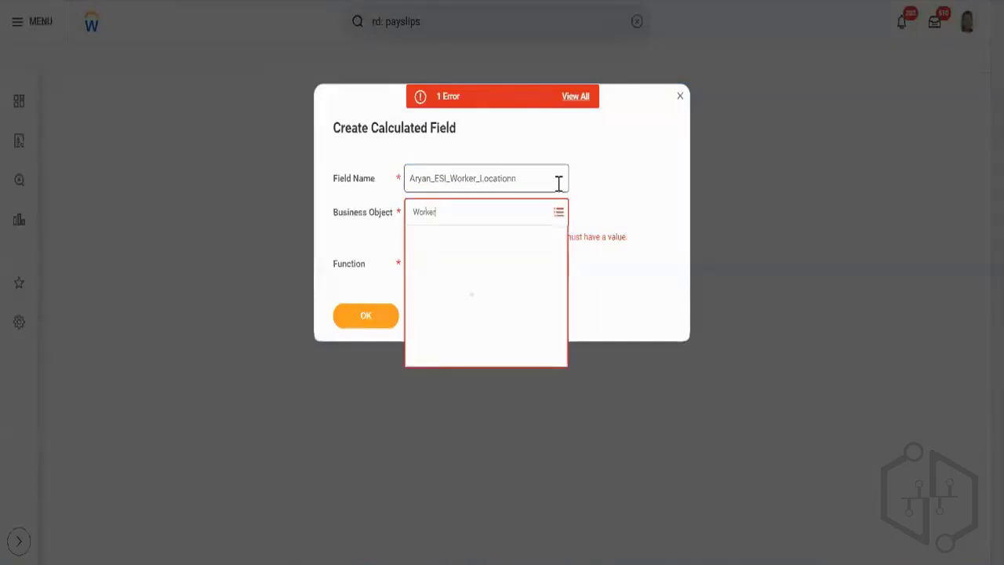
pyautogui.write('r')
pyautogui.press('Return')
pyautogui.press('Tab')
pyautogui.write('ex')
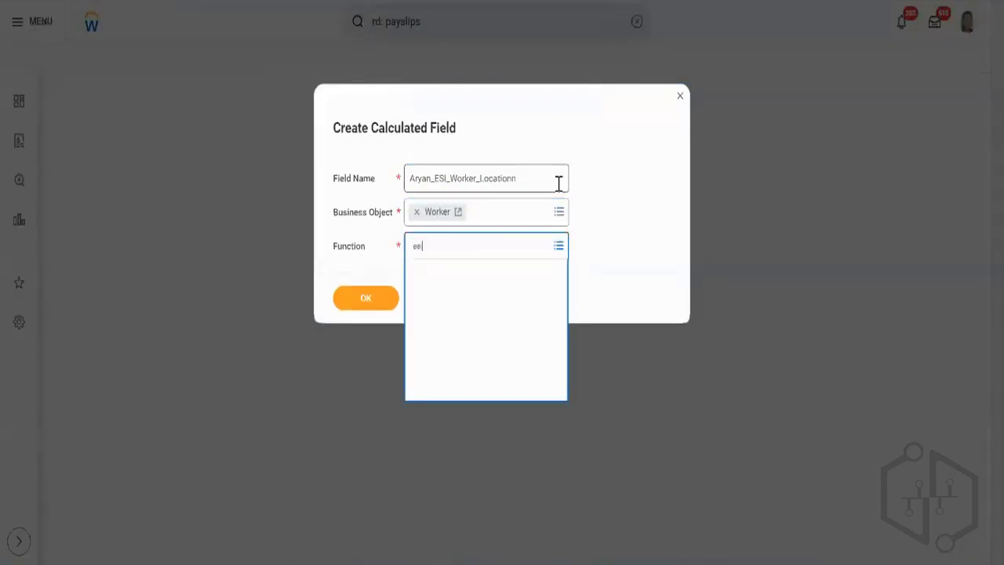
pyautogui.click(419, 295)
pyautogui.click(380, 299)
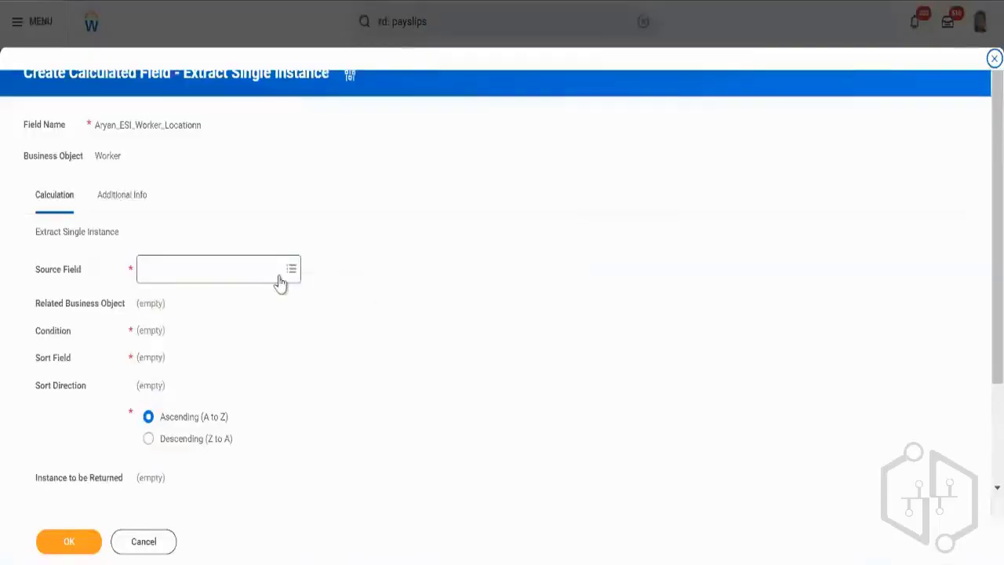
# Search the Source Field options for "location" and choose Locations
pyautogui.click(278, 273)
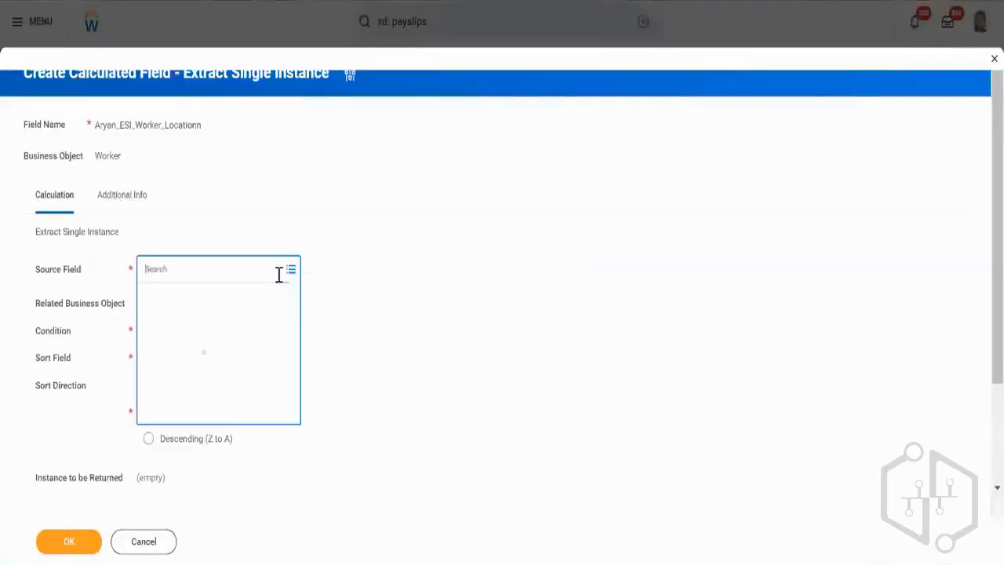
pyautogui.write('locations')
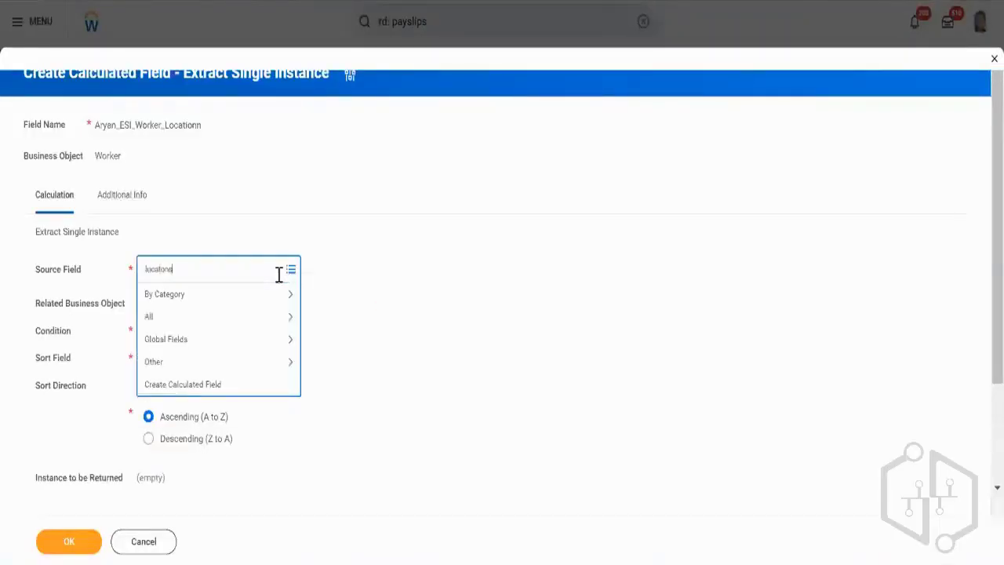
pyautogui.press('Return')
pyautogui.write('location')
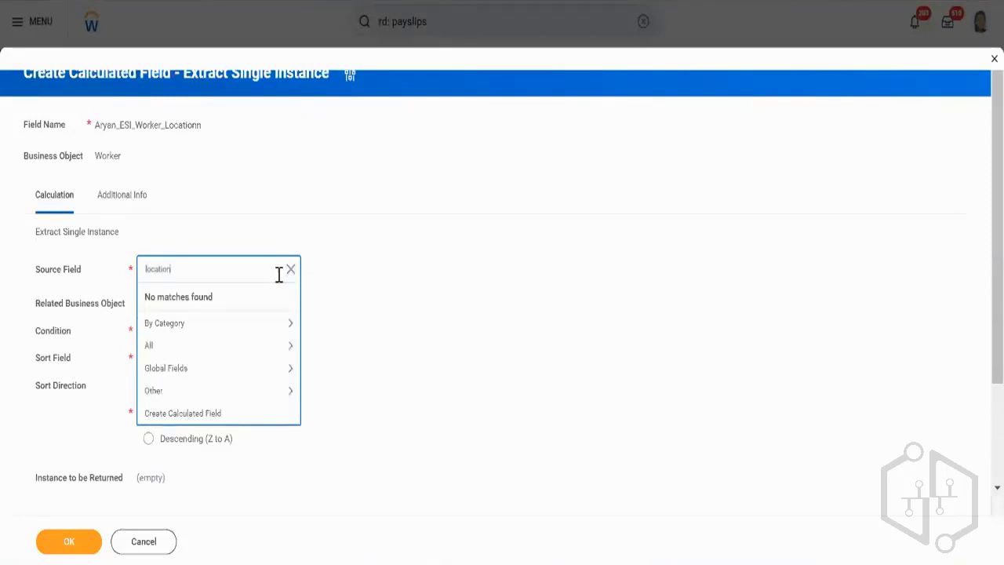
pyautogui.press('Return')
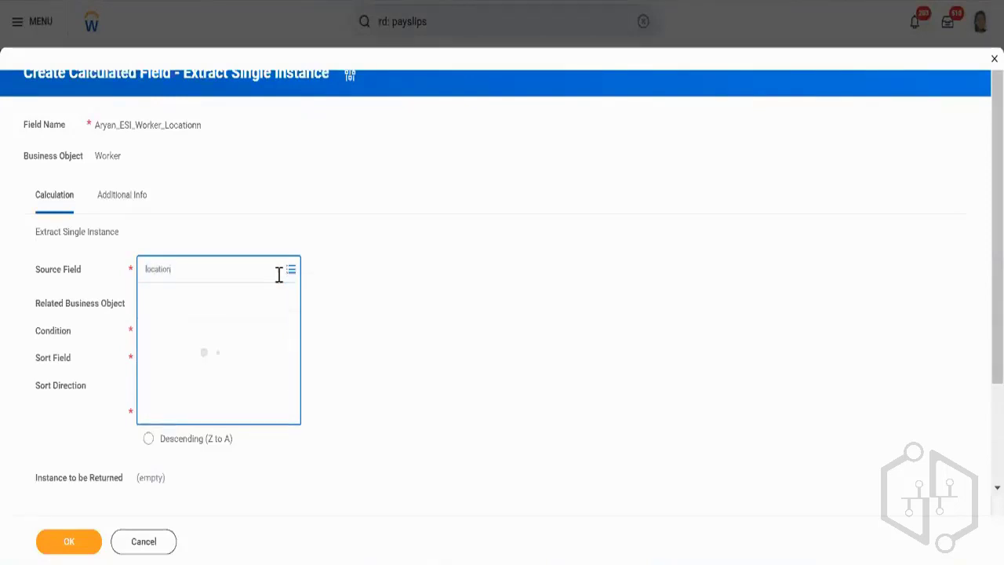
pyautogui.scroll(-2, 224, 425)
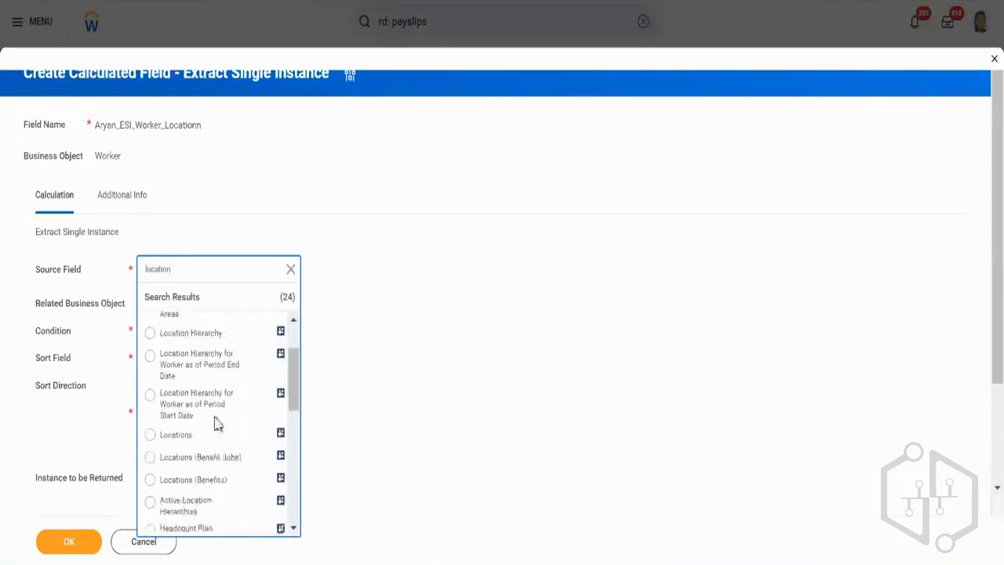
pyautogui.click(184, 433)
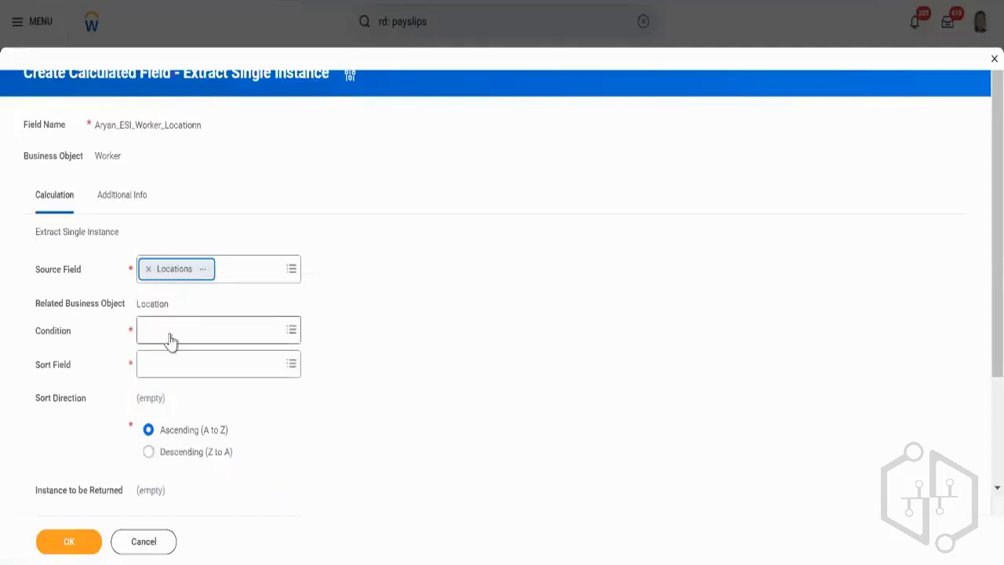
# Set the Condition of the Extract Single Instance field to the calculated field named with the author's first name plus _TF_Primary_Location
pyautogui.click(170, 332)
pyautogui.write('test')
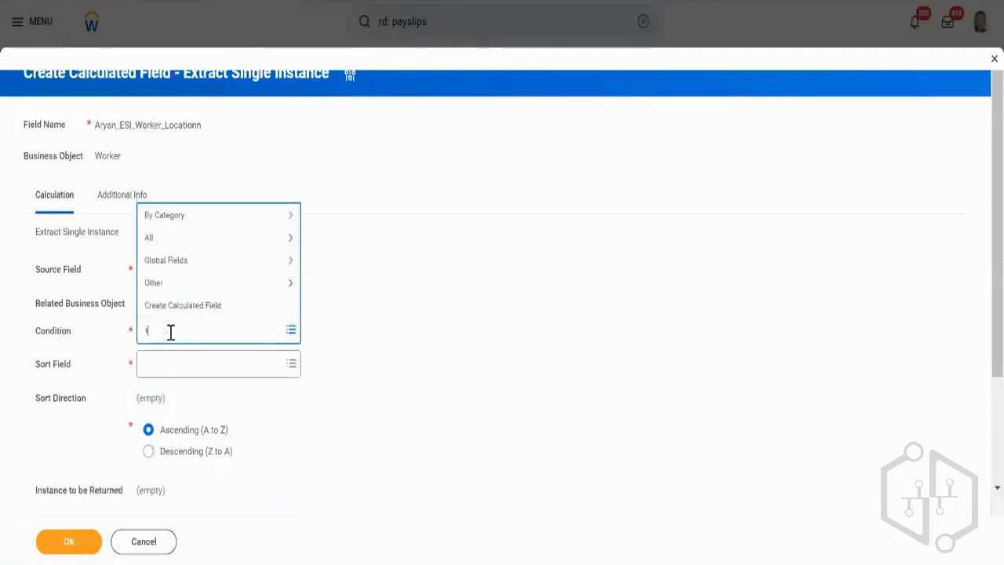
pyautogui.press('BackSpace')
pyautogui.press('BackSpace')
pyautogui.press('BackSpace')
pyautogui.press('BackSpace')
pyautogui.write('a')
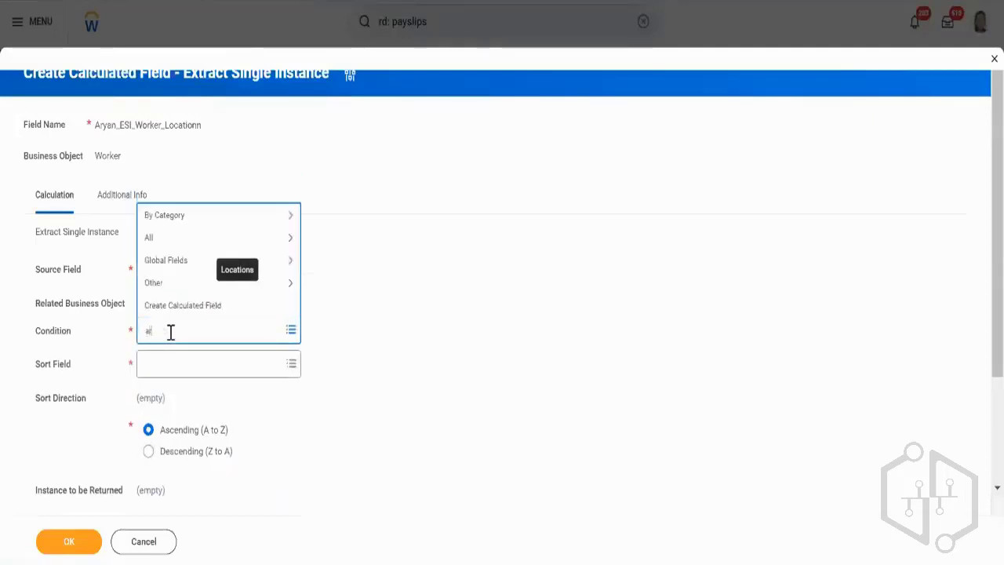
pyautogui.write('ryan_TF_Primary_Location')
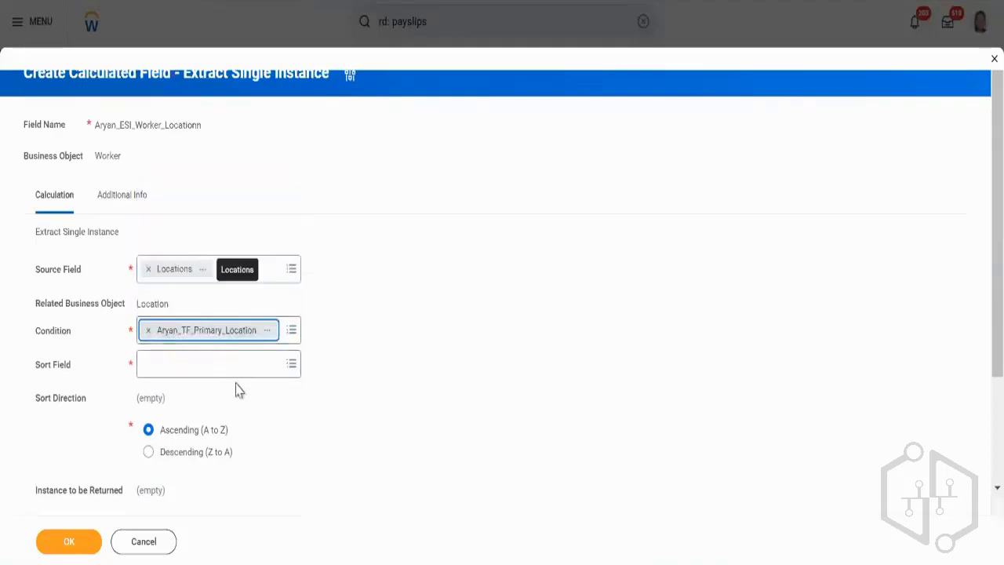
# Set the Sort Field to Current Effective Date and the Sort Direction to Descending (Z to A)
pyautogui.click(206, 366)
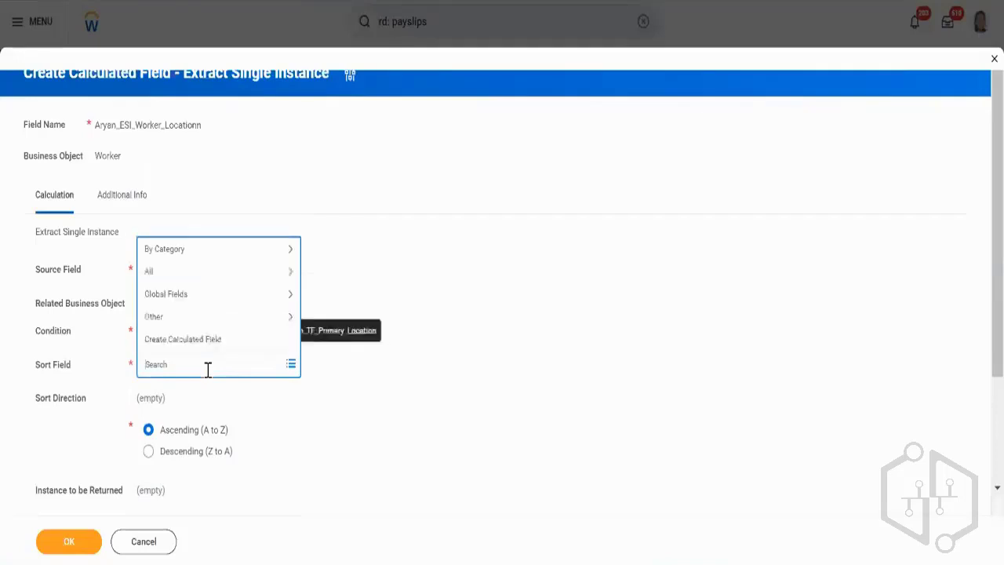
pyautogui.write('cu eff')
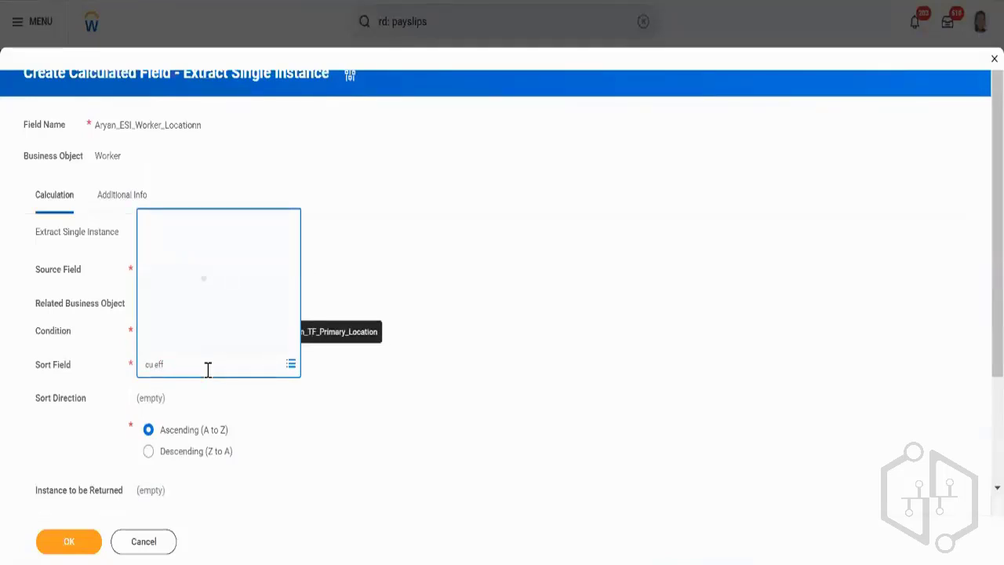
pyautogui.press('Return')
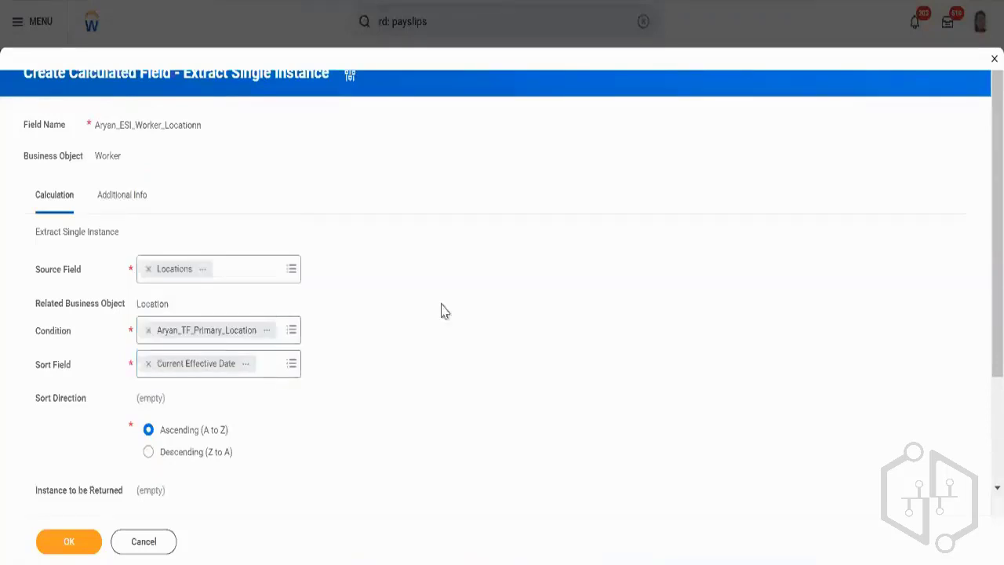
pyautogui.click(152, 458)
pyautogui.scroll(-2, 374, 472)
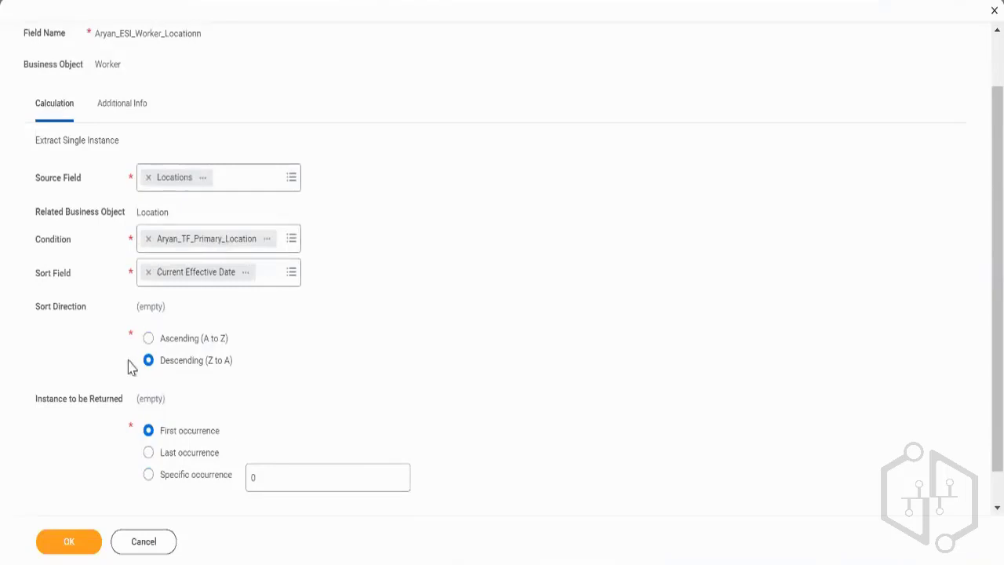
pyautogui.scroll(1, 240, 352)
pyautogui.scroll(-2, 240, 353)
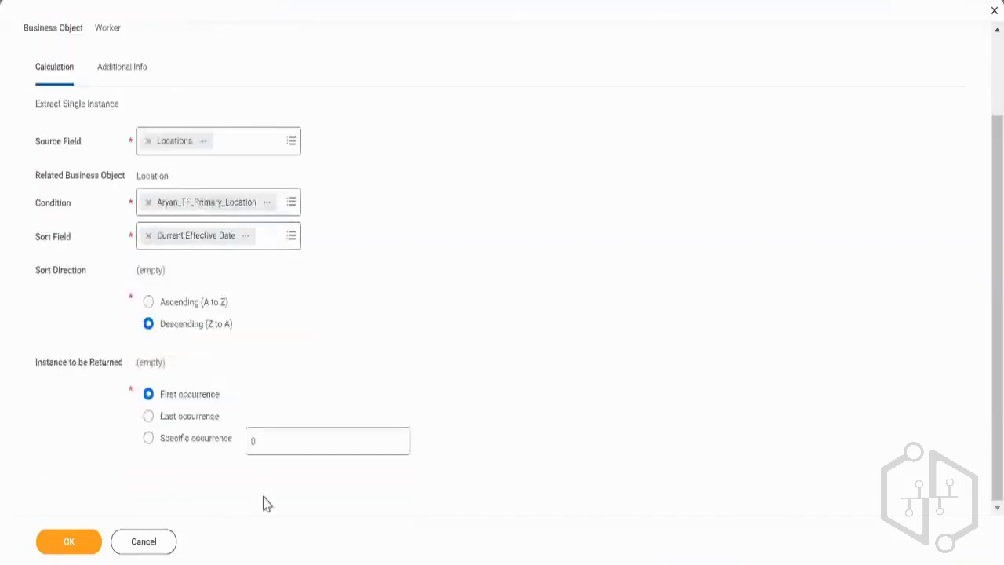
# Review the Instance to be Returned and Condition settings, and save the calculated field
pyautogui.tripleClick(90, 366)
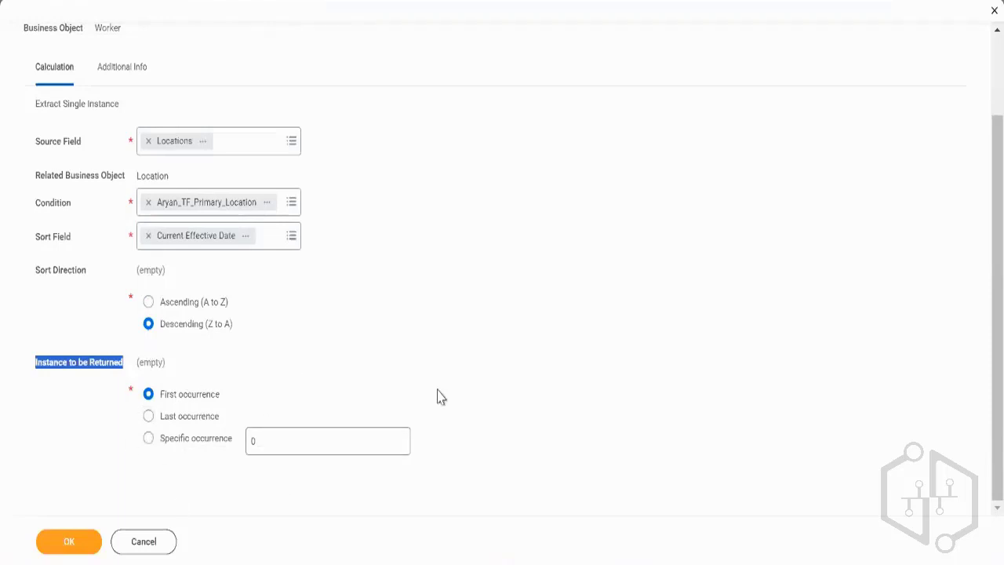
pyautogui.scroll(2, 437, 396)
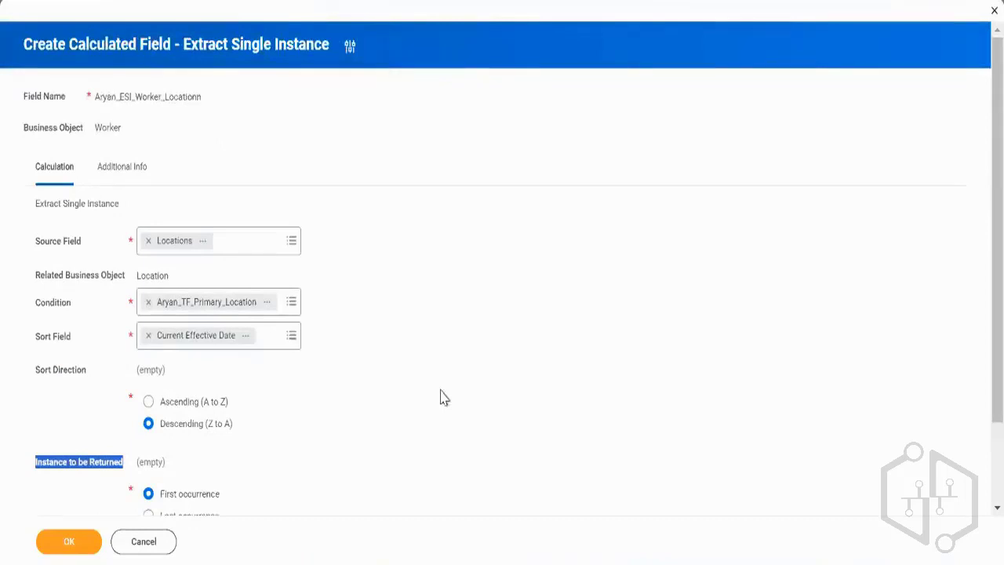
pyautogui.click(440, 398)
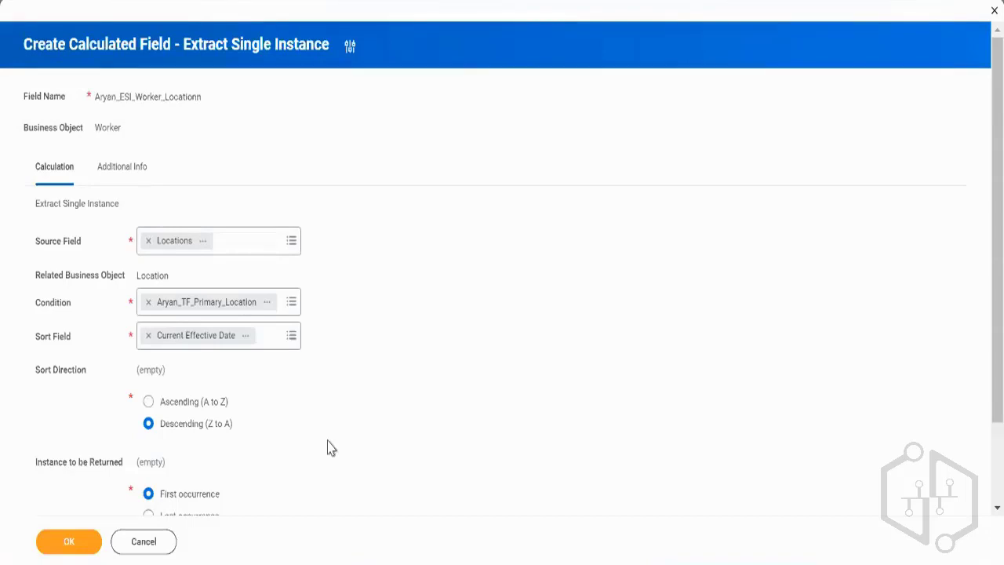
pyautogui.doubleClick(62, 310)
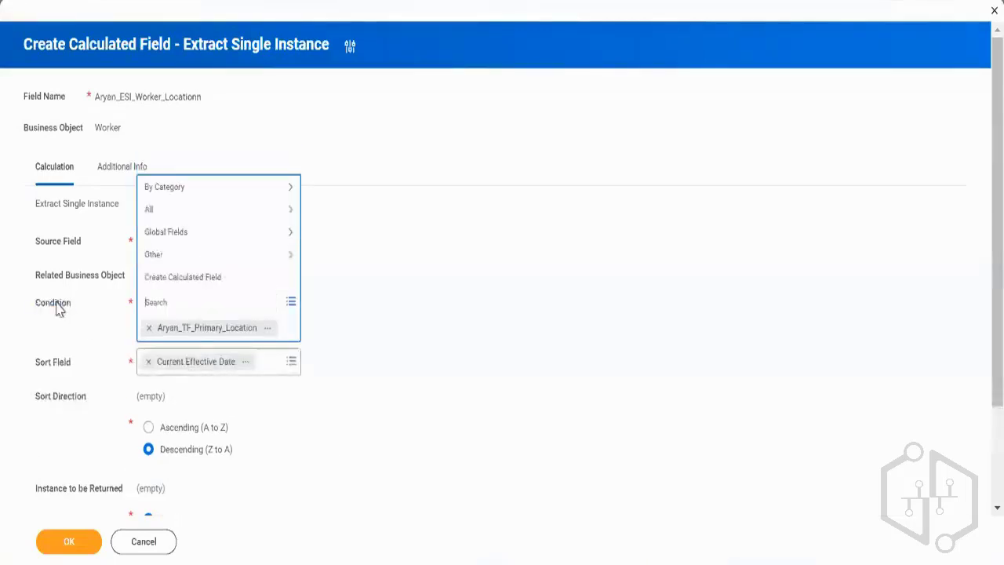
pyautogui.click(337, 289)
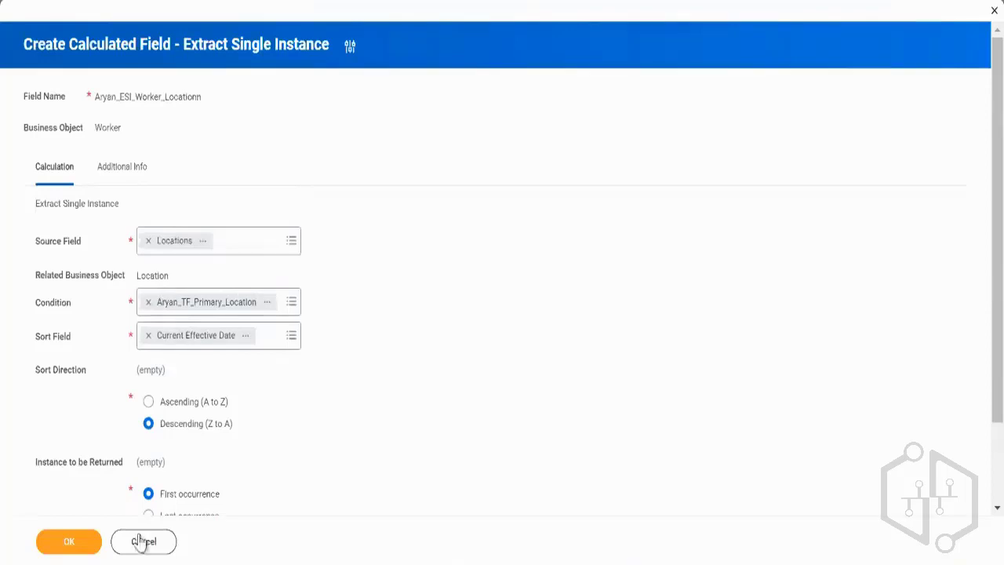
pyautogui.click(69, 541)
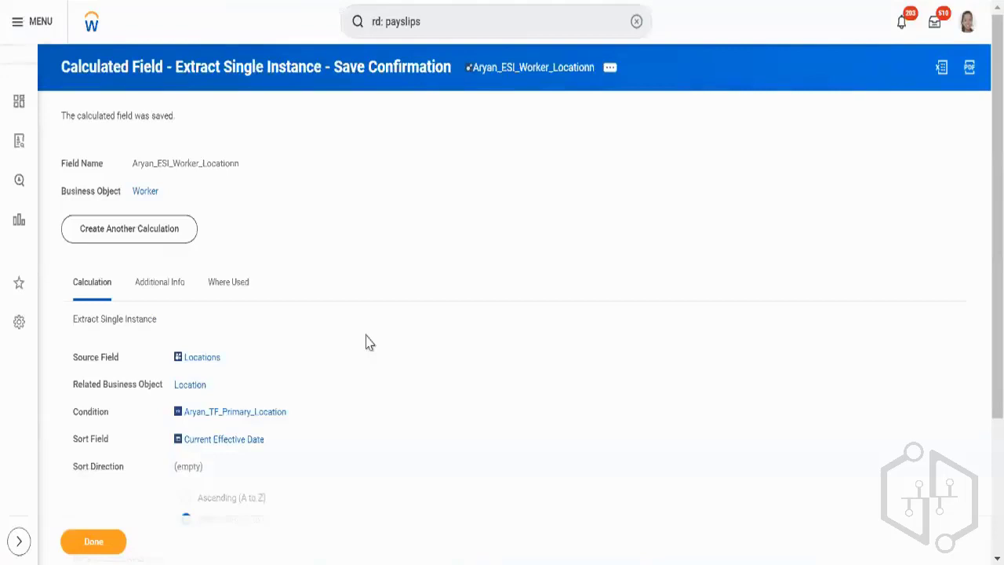
# Search with the prefix "field:" for the author's first name plus _Esi, and open the new worker location calculated field
pyautogui.click(635, 22)
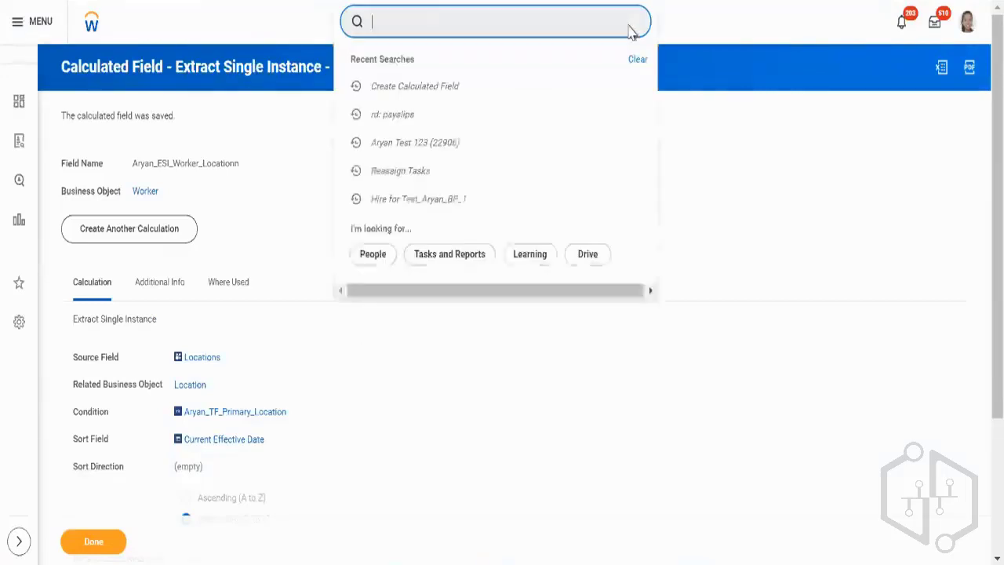
pyautogui.click(442, 87)
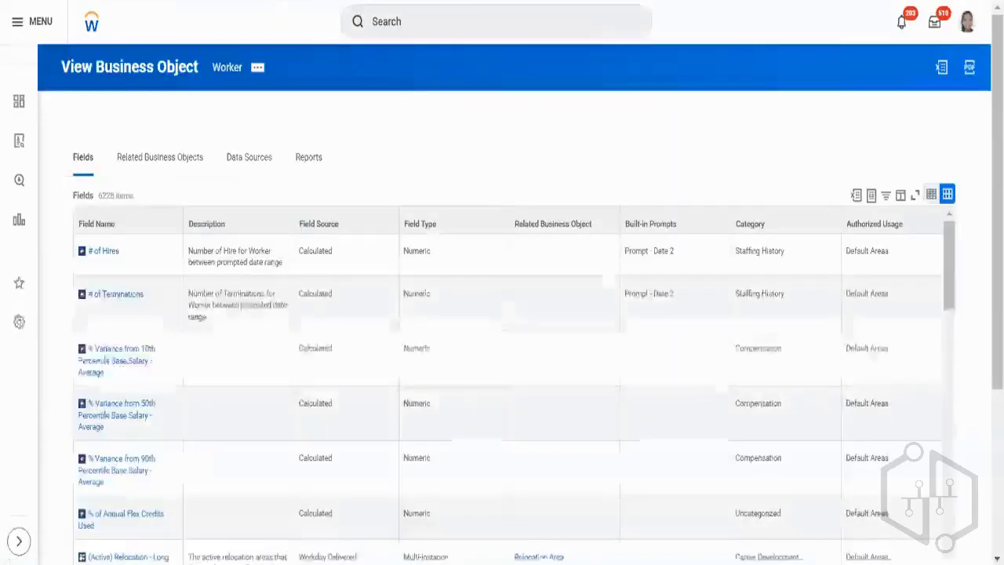
pyautogui.click(526, 24)
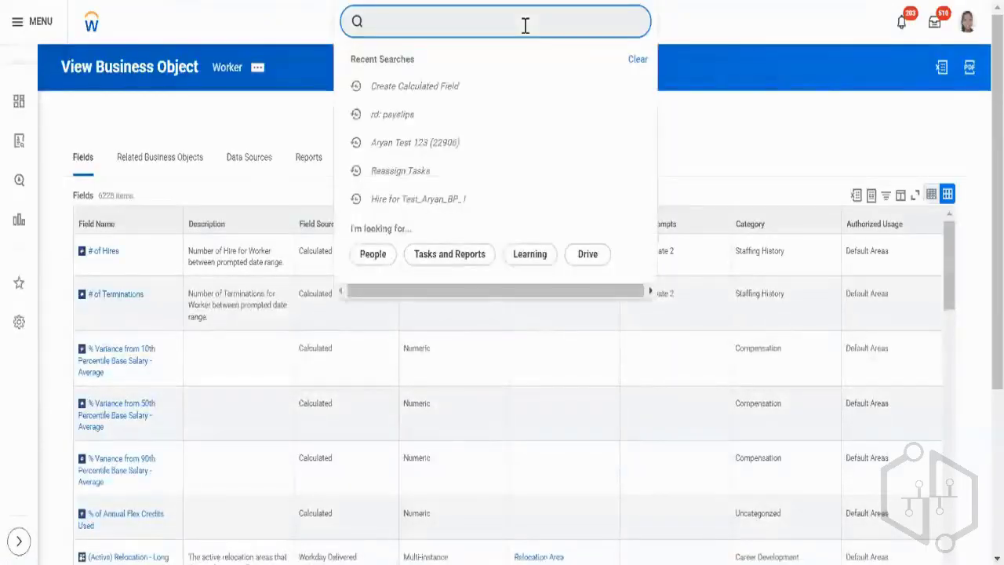
pyautogui.write('field:')
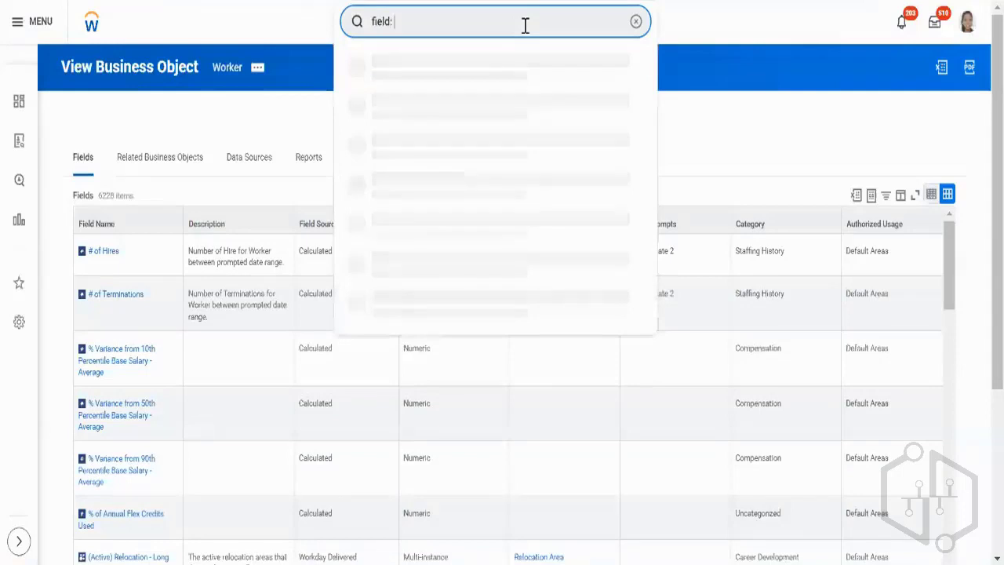
pyautogui.write(' a')
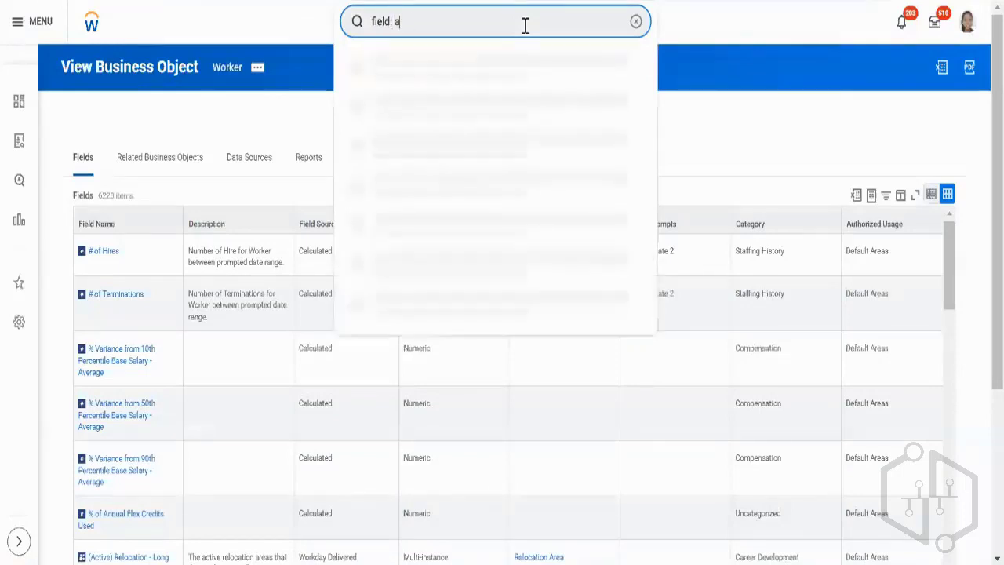
pyautogui.write('ryan_Esi')
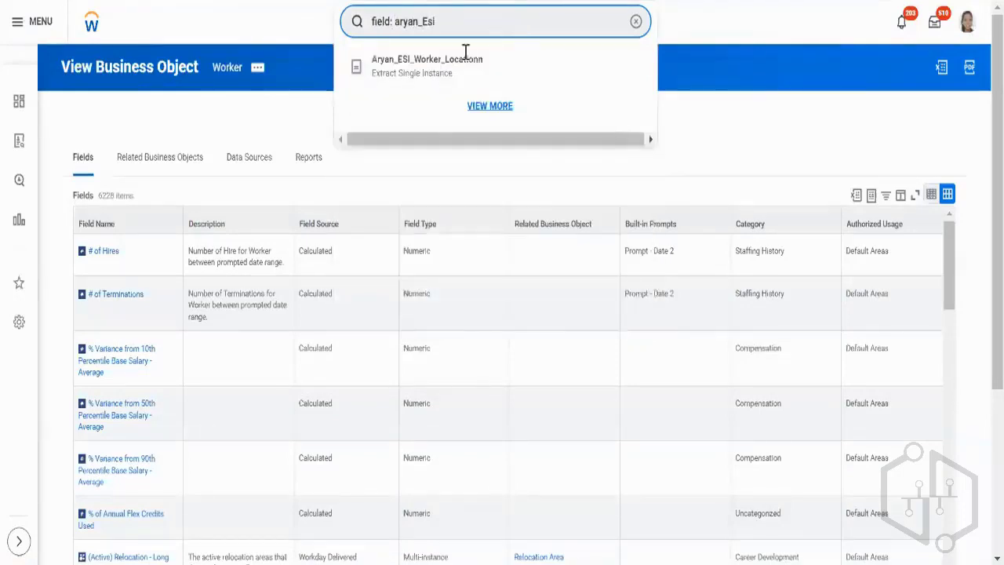
pyautogui.click(466, 69)
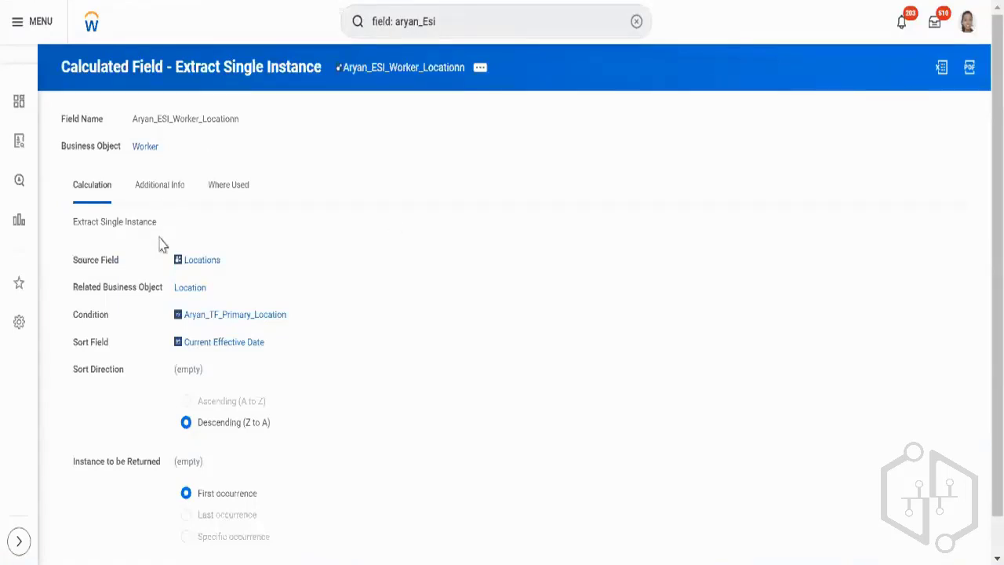
# Examine the calculated field's Source Field and Related Business Object, and open its Worker business object in a new tab
pyautogui.moveTo(162, 267); pyautogui.dragTo(231, 274)
pyautogui.tripleClick(143, 298)
pyautogui.click(143, 301)
pyautogui.moveTo(210, 279); pyautogui.dragTo(173, 294)
pyautogui.click(333, 222)
pyautogui.rightClick(143, 157)
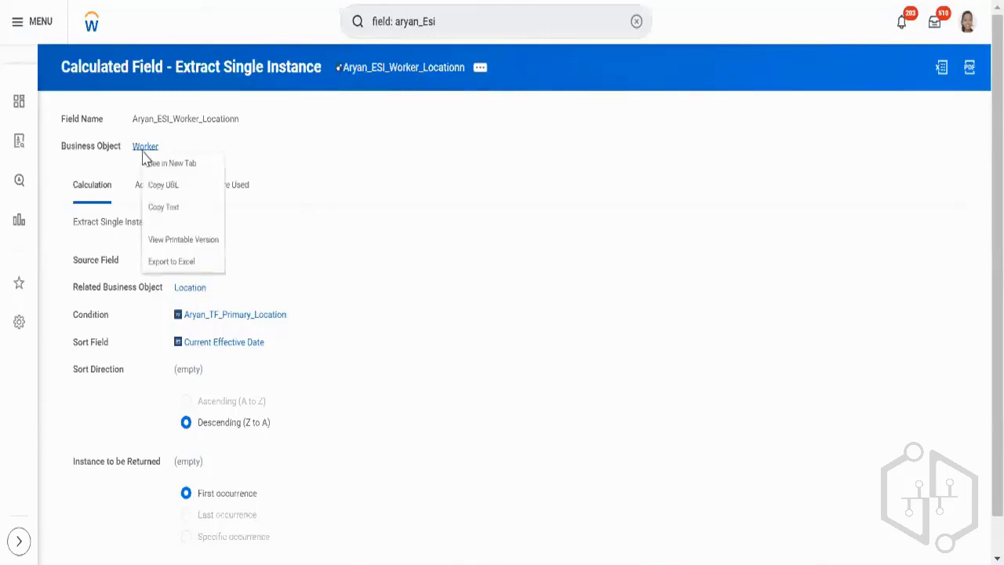
pyautogui.click(161, 164)
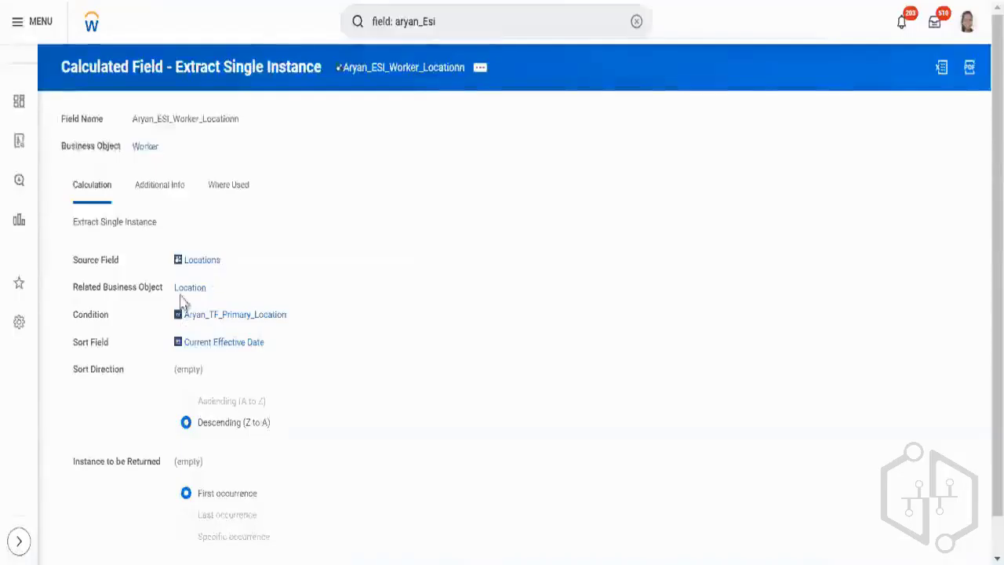
pyautogui.rightClick(185, 290)
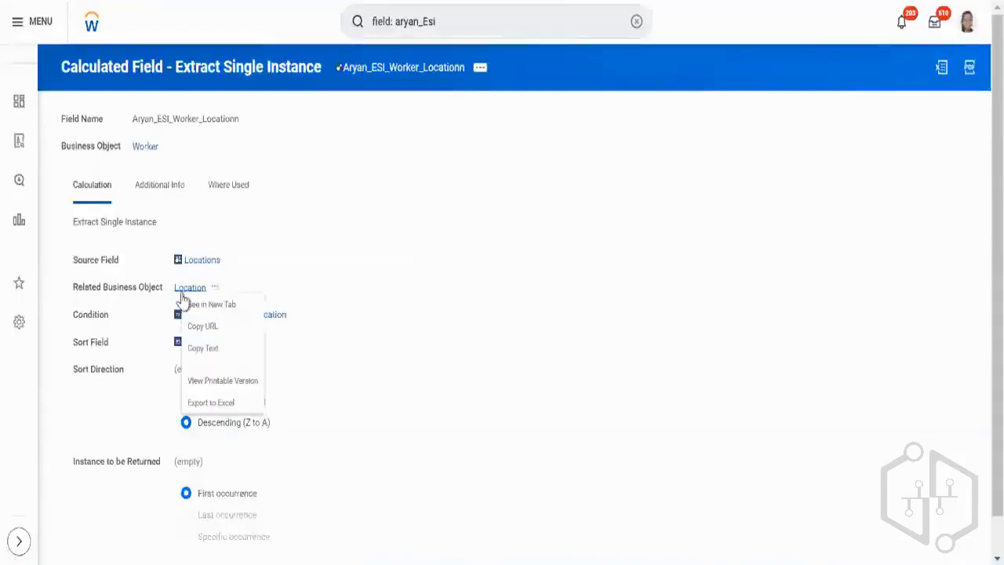
pyautogui.click(320, 270)
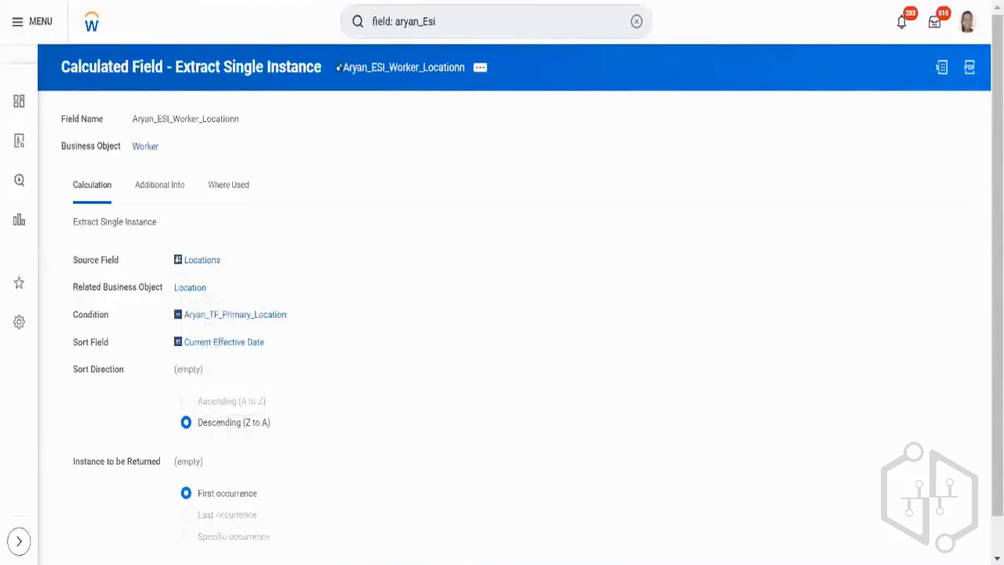
pyautogui.click(338, 68)
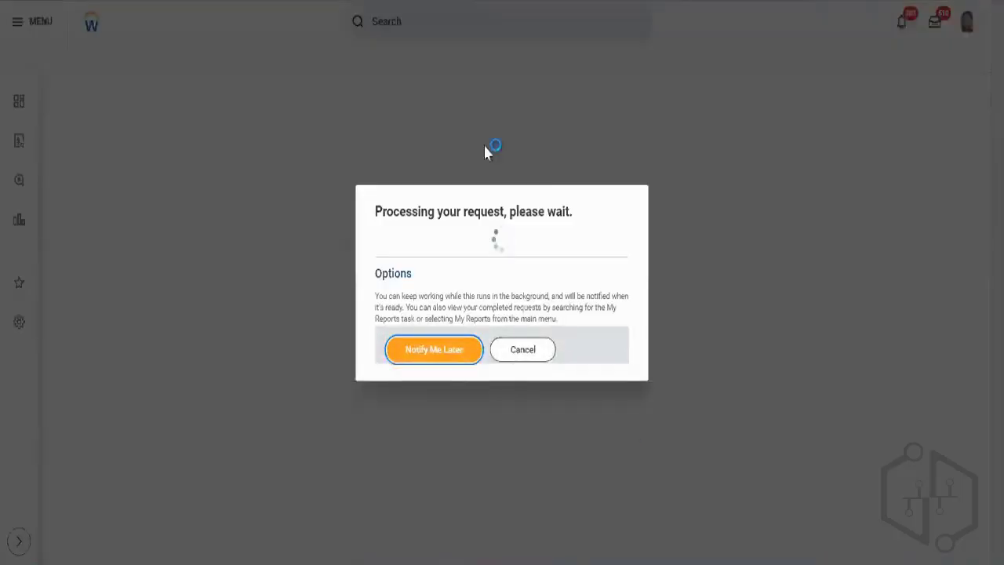
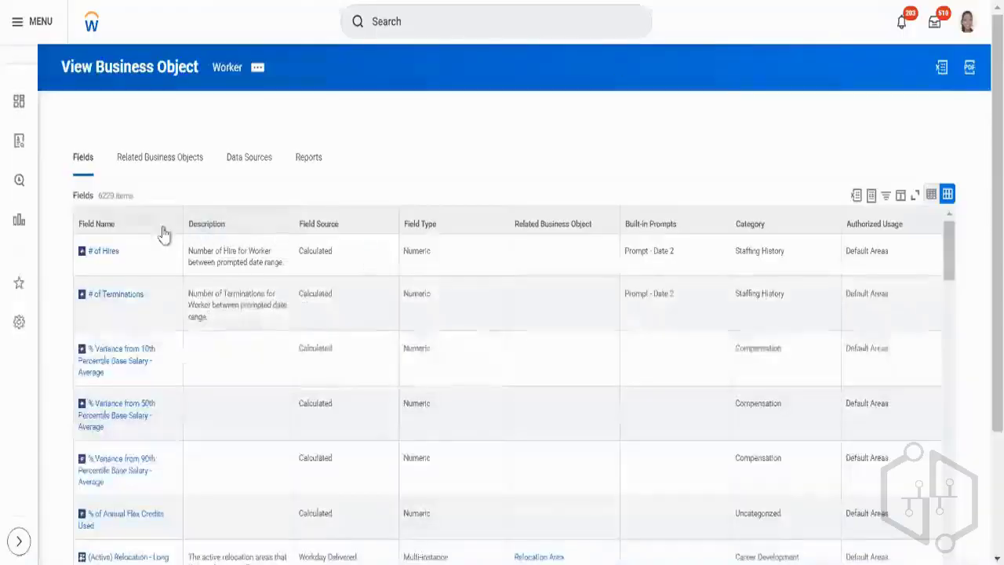
# Filter the business objects that Worker links to so that only Location is listed
pyautogui.click(166, 164)
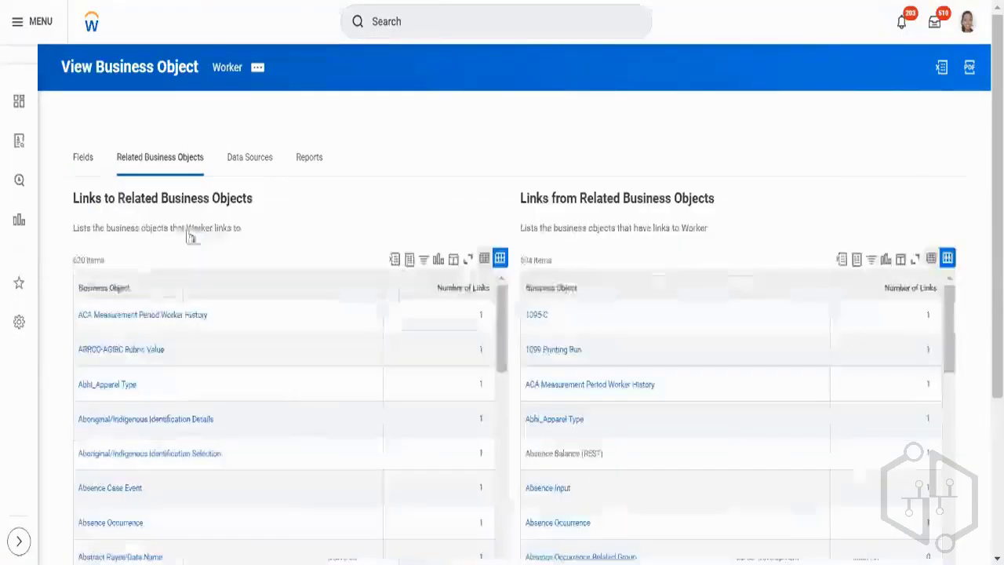
pyautogui.click(149, 290)
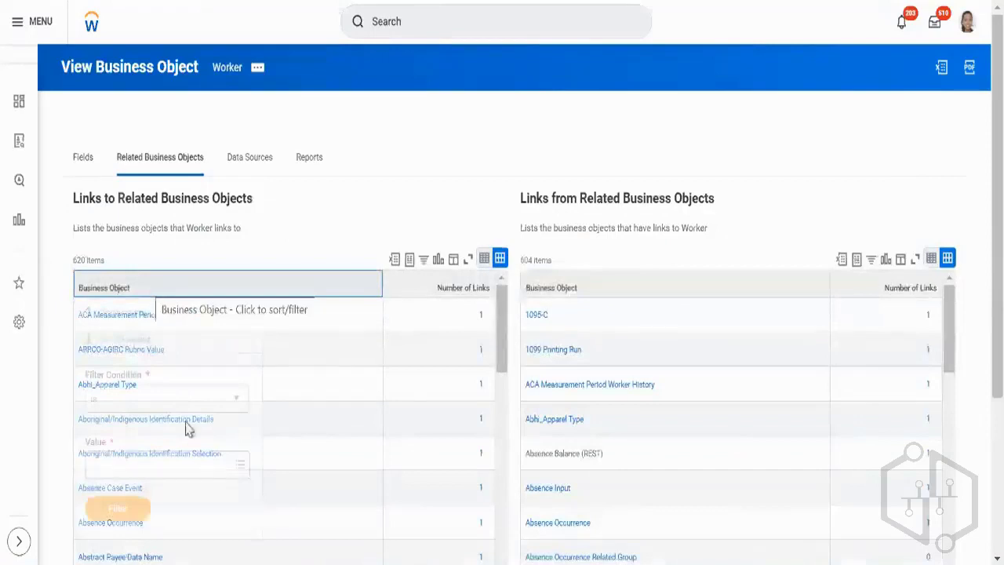
pyautogui.click(191, 463)
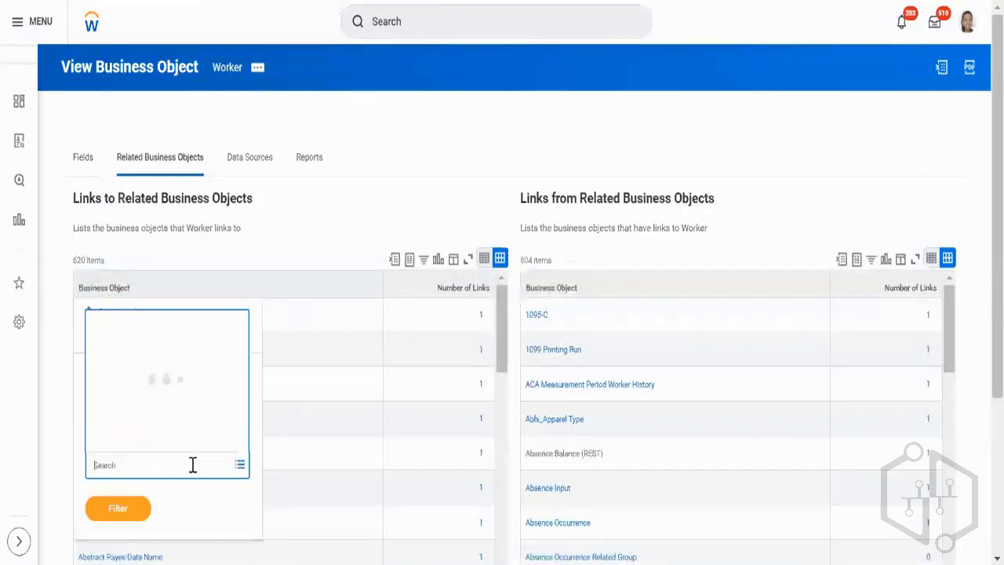
pyautogui.write('location')
pyautogui.press('Return')
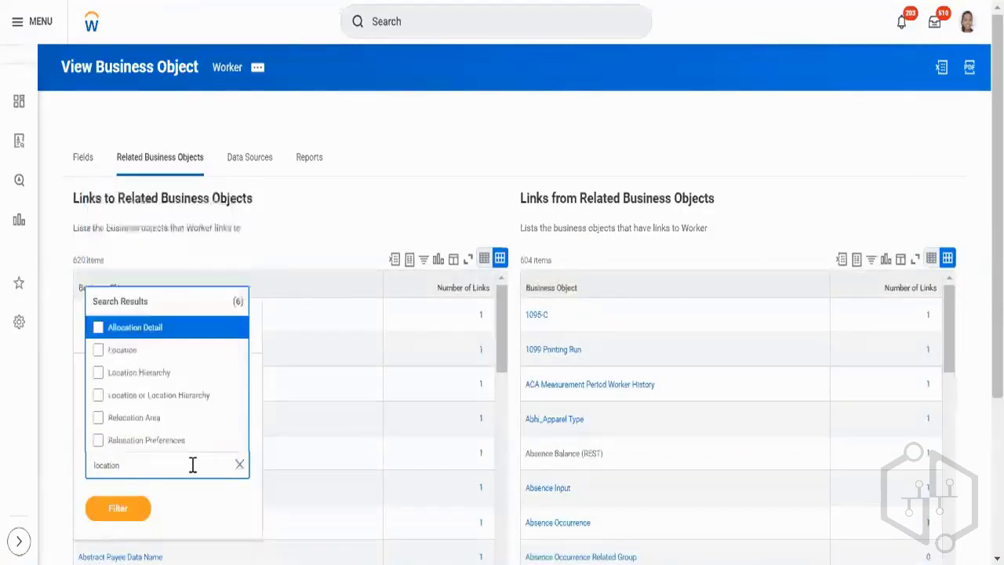
pyautogui.click(101, 355)
pyautogui.click(132, 519)
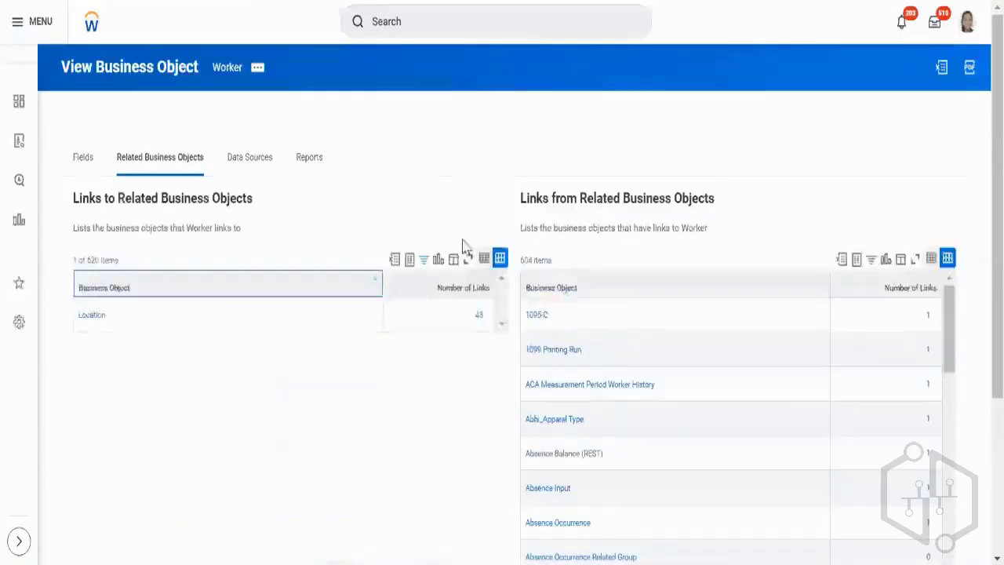
# Open the list of link fields from Worker to Location and highlight the new ESI worker location field's entry
pyautogui.click(479, 318)
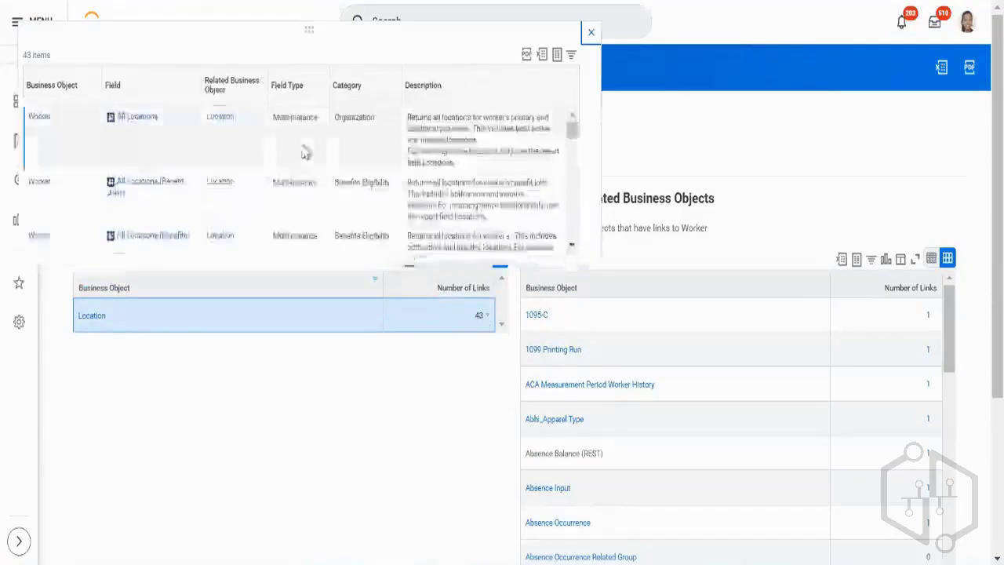
pyautogui.scroll(-3, 305, 151)
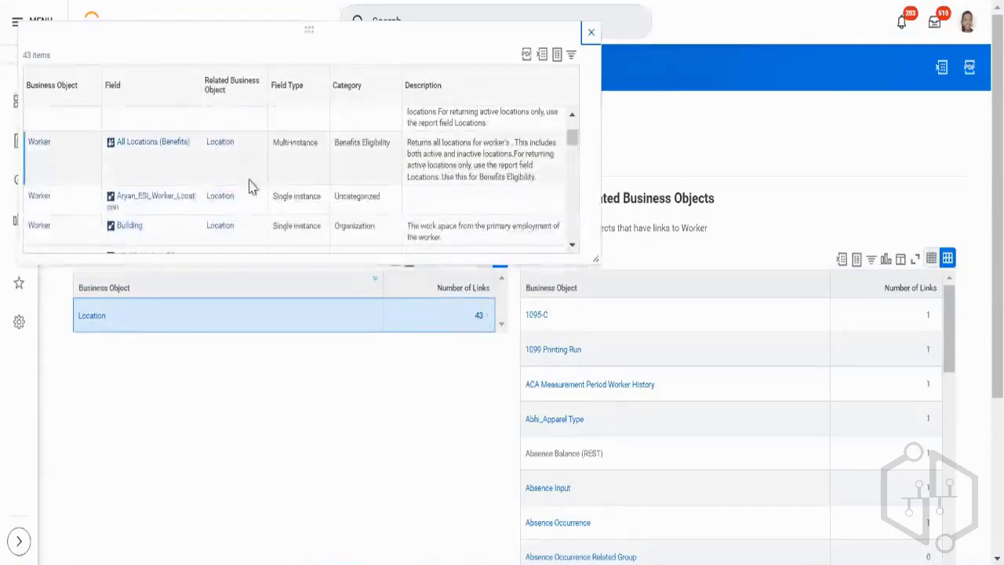
pyautogui.doubleClick(380, 201)
pyautogui.keyDown('shift'); pyautogui.click(110, 196); pyautogui.keyUp('shift')
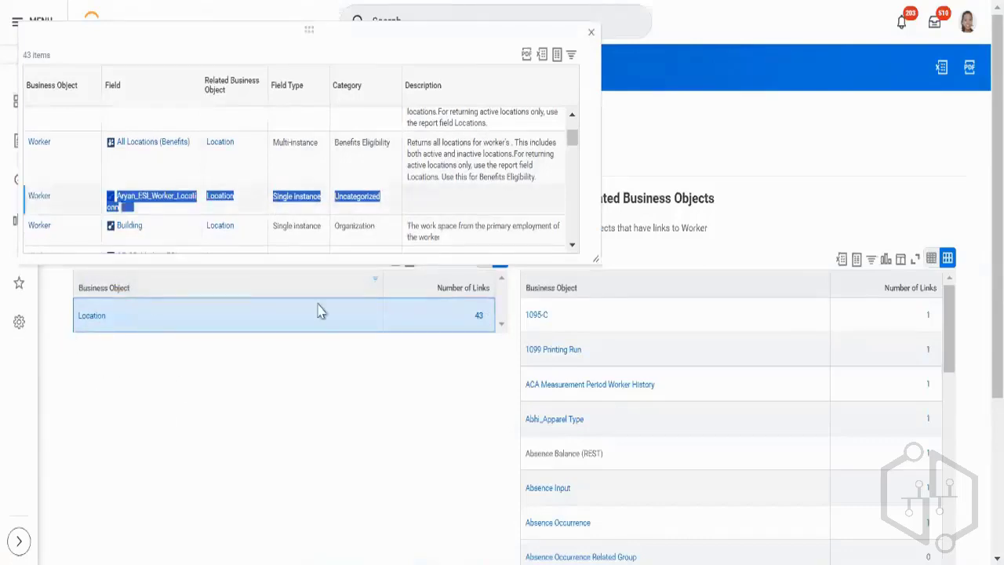
# Reopen the list of link fields from Worker to Location and compare the Field Type of All Locations with the new ESI field's entry
pyautogui.click(590, 35)
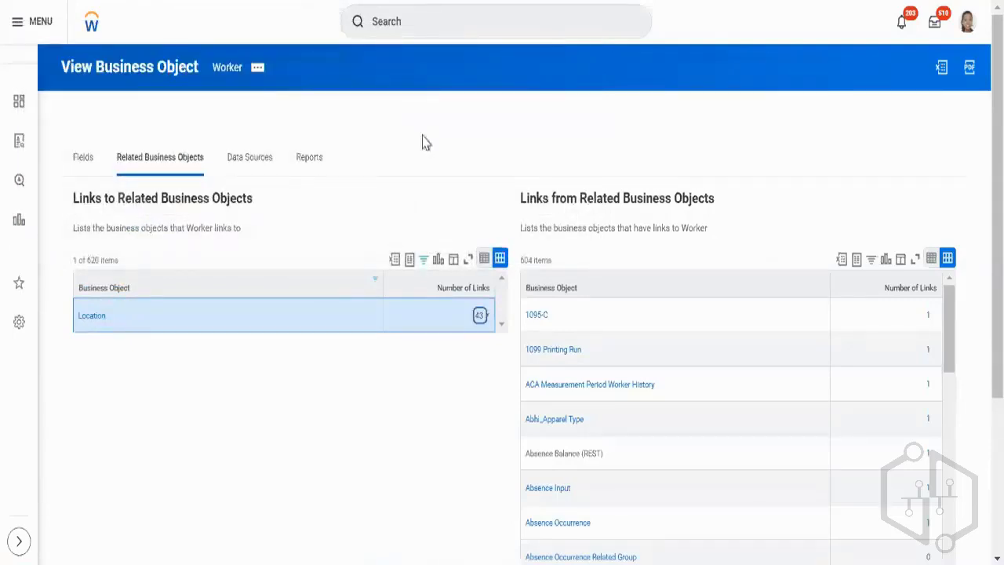
pyautogui.click(480, 316)
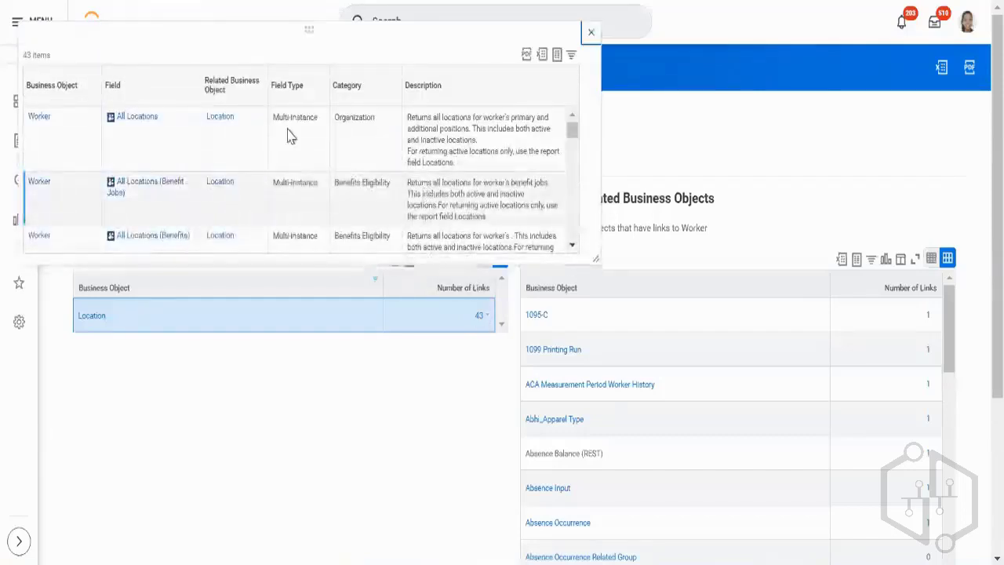
pyautogui.doubleClick(298, 128)
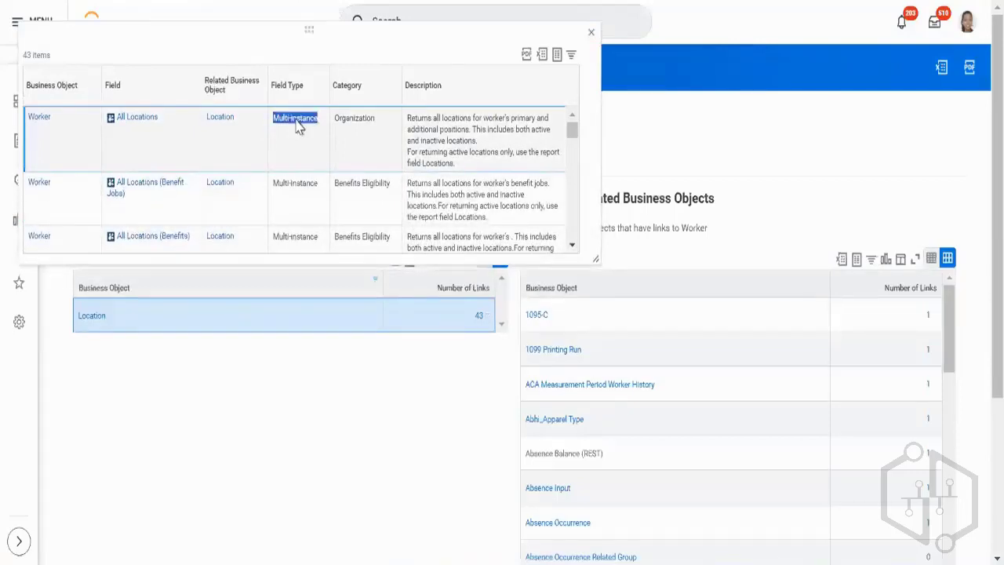
pyautogui.scroll(-3, 259, 157)
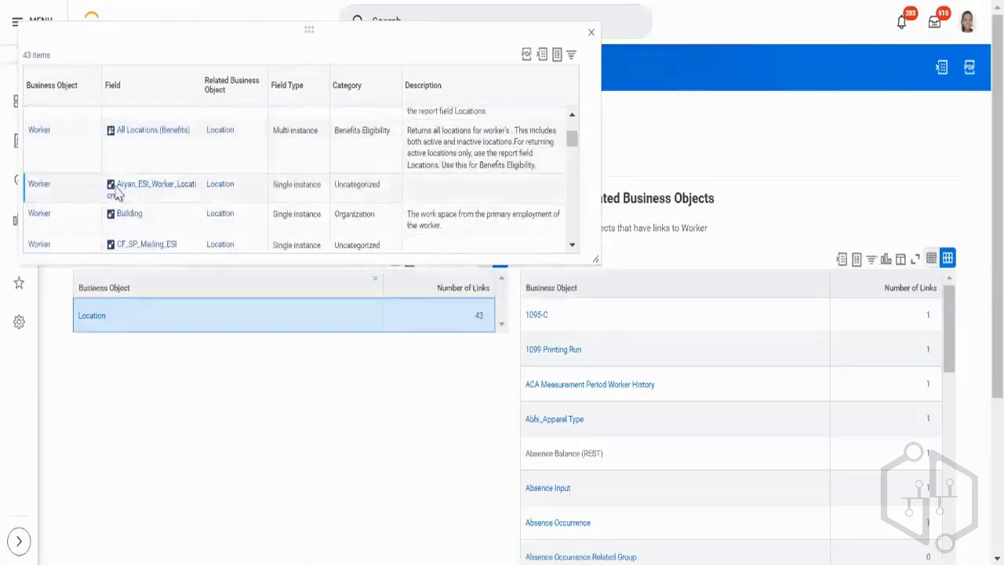
pyautogui.moveTo(112, 191); pyautogui.dragTo(193, 200)
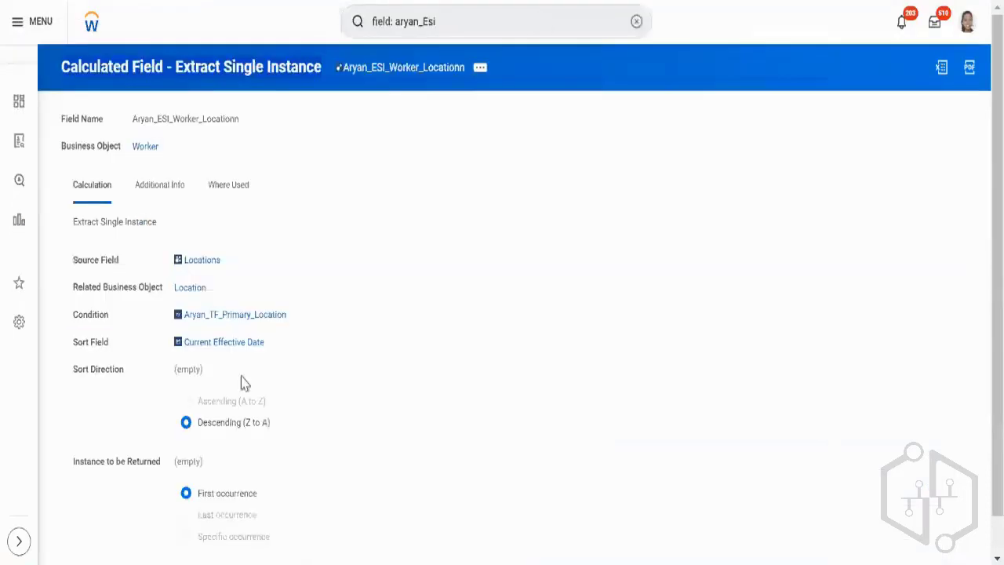
# Examine the ESI calculated field's Condition, Sort Field and Sort Direction, and return to the list of link fields
pyautogui.moveTo(162, 323); pyautogui.dragTo(281, 372)
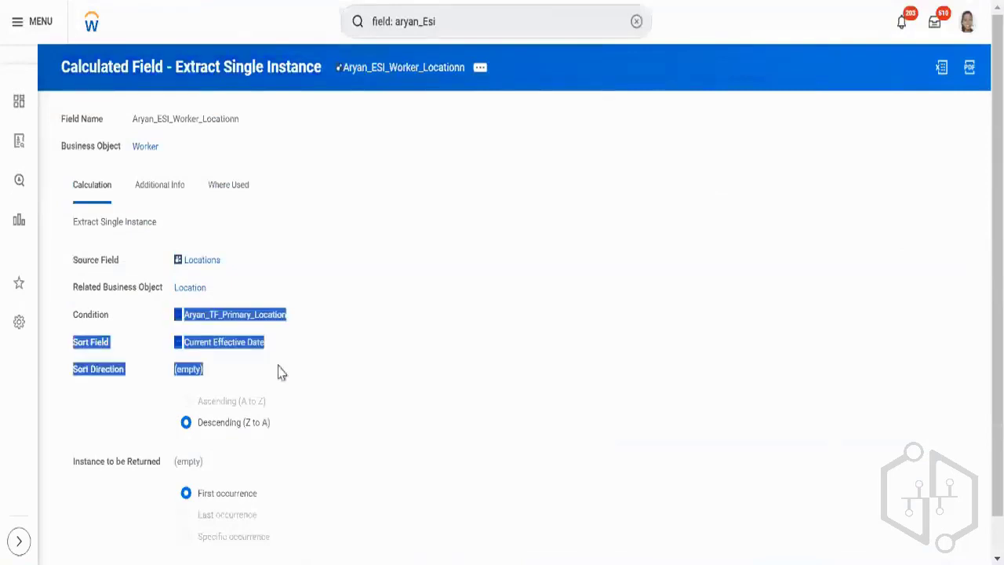
pyautogui.click(459, 295)
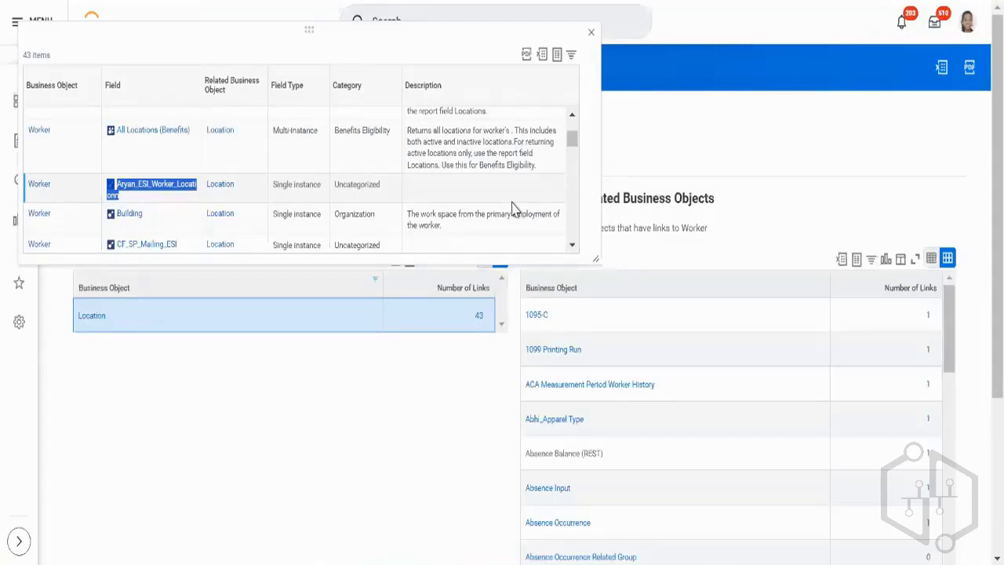
pyautogui.tripleClick(311, 140)
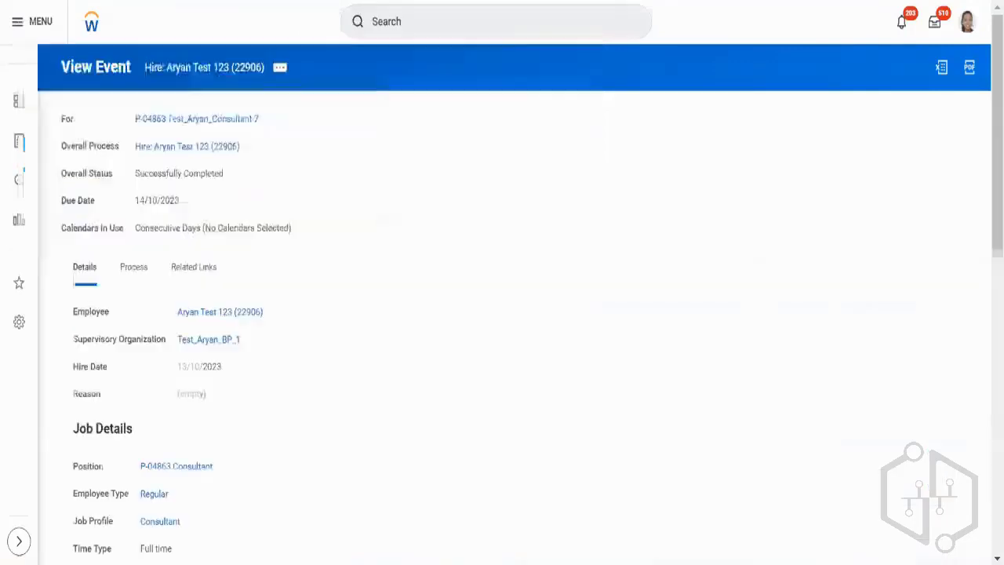
# Search for "create calc fie" and open the Create Calculated Field task
pyautogui.click(518, 22)
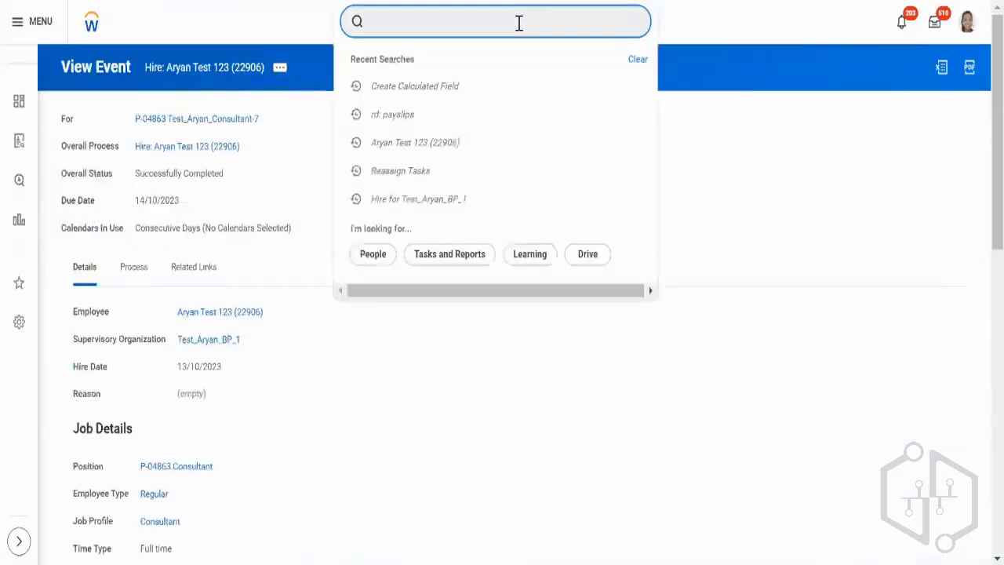
pyautogui.write('create ')
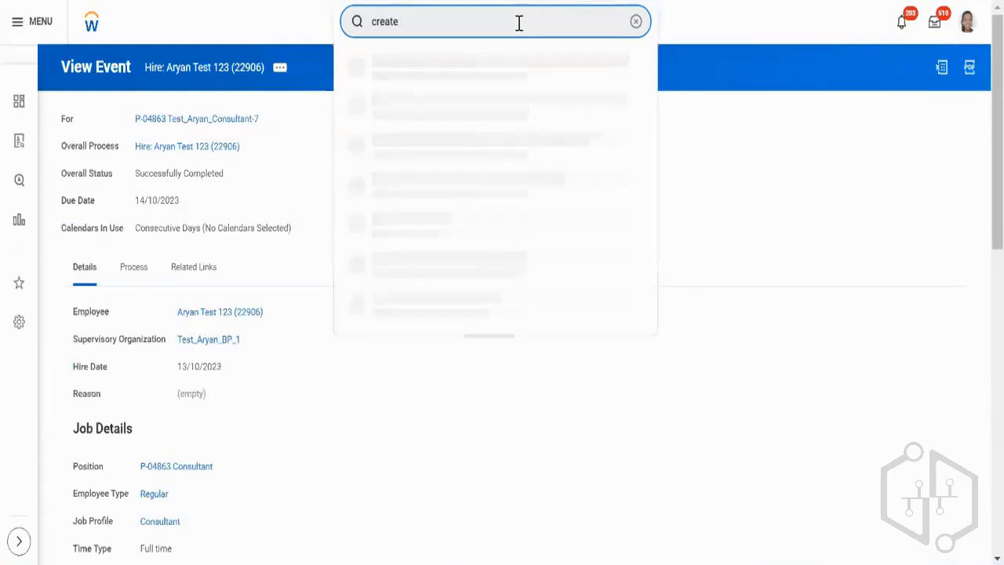
pyautogui.write('calc fie')
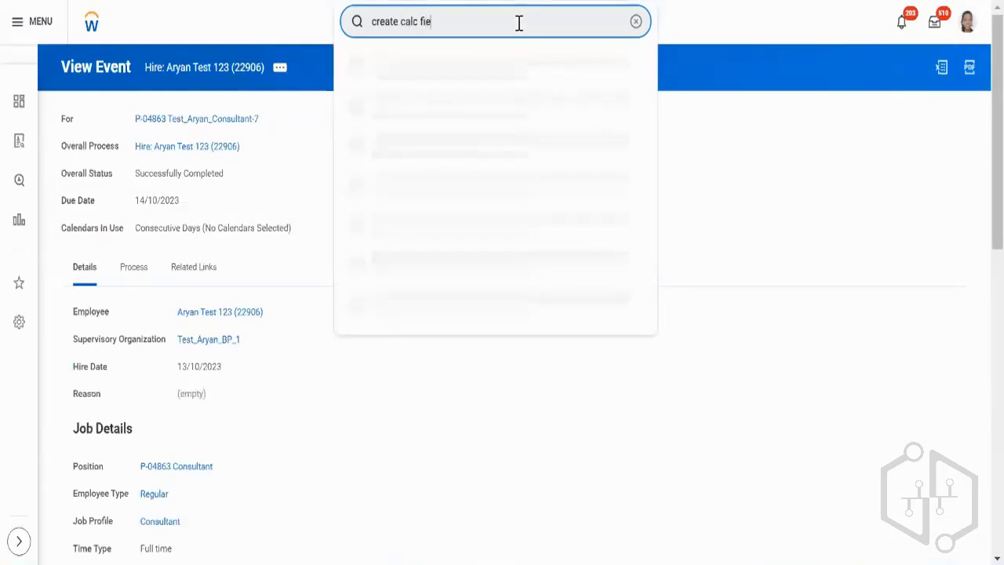
pyautogui.click(479, 62)
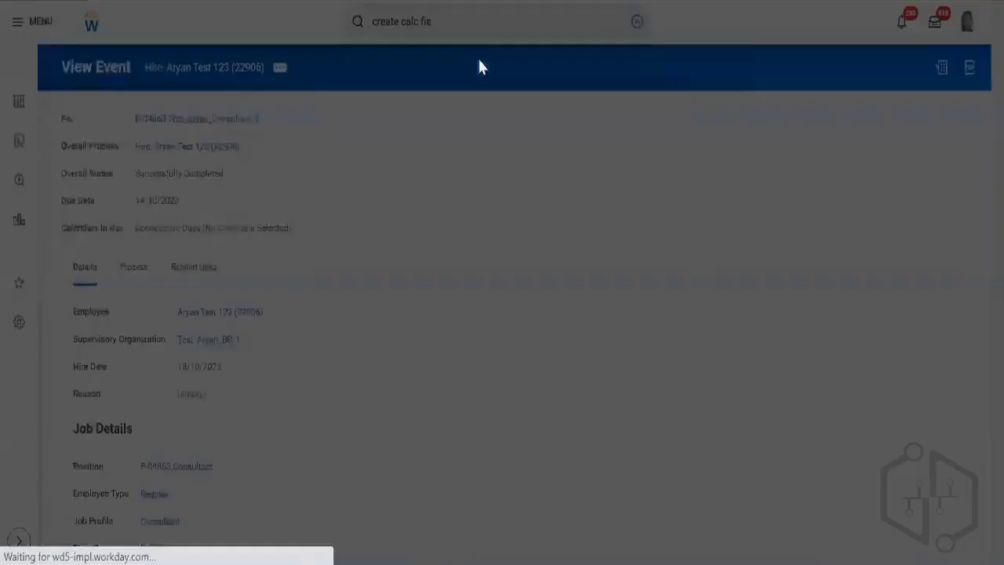
# Start a calculated field named with the author's first name plus _EMI_Worker_Location, using business object Worker and the Extract Multi-Instance function
pyautogui.click(478, 180)
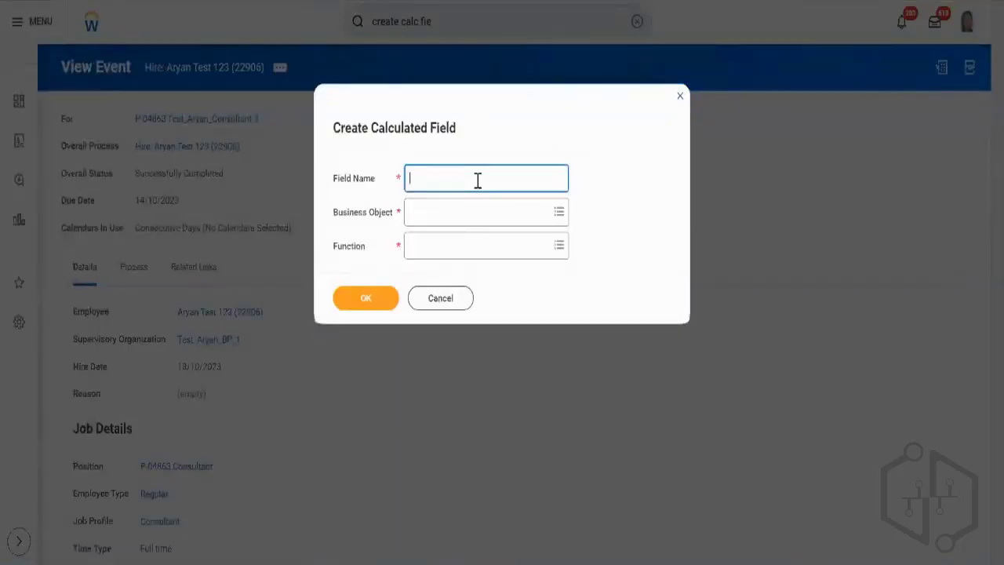
pyautogui.write('Aryan_')
pyautogui.write('EMI_Work')
pyautogui.write('er_Location')
pyautogui.click(485, 212)
pyautogui.write('worker')
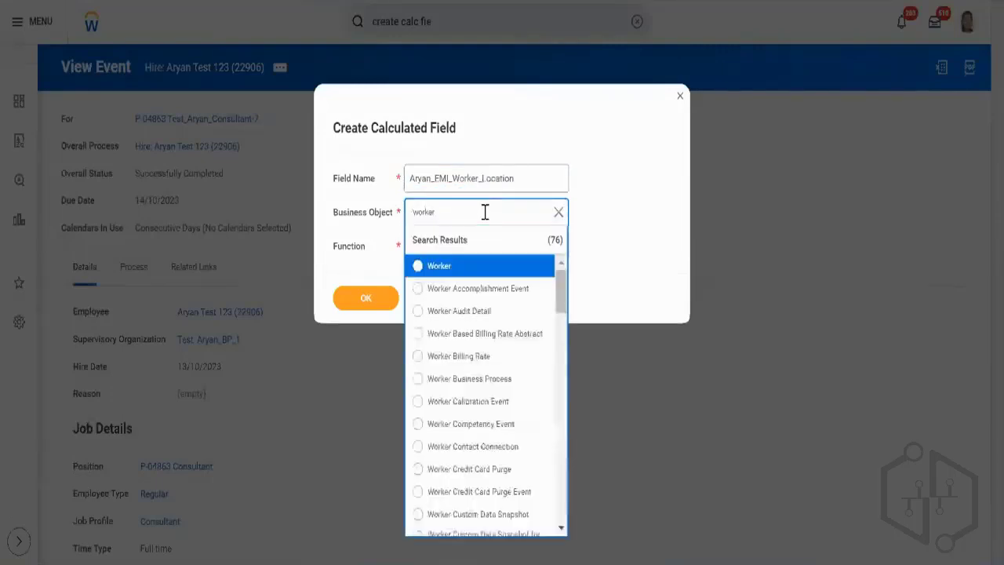
pyautogui.press('Return')
pyautogui.click(481, 244)
pyautogui.write('em')
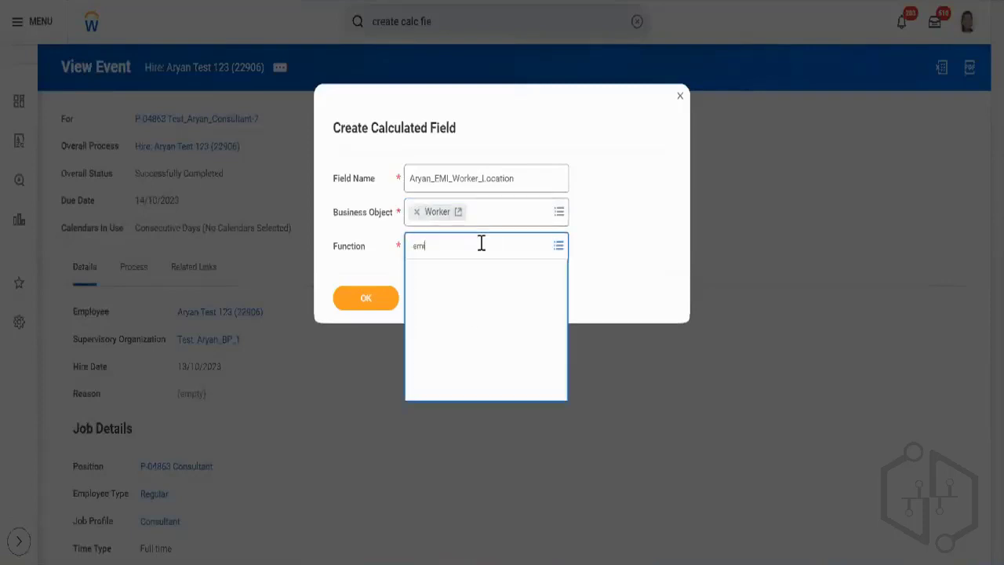
pyautogui.press('Return')
pyautogui.click(394, 303)
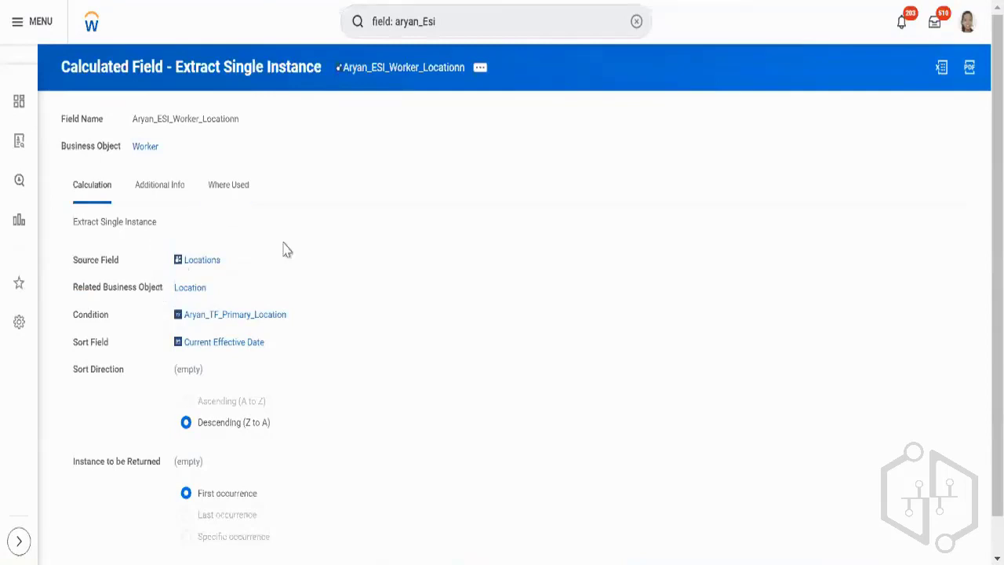
# Review the available operation types, inspect the Location report field's details, and select Location as the source field under Source Field 1
pyautogui.scroll(-1, 362, 408)
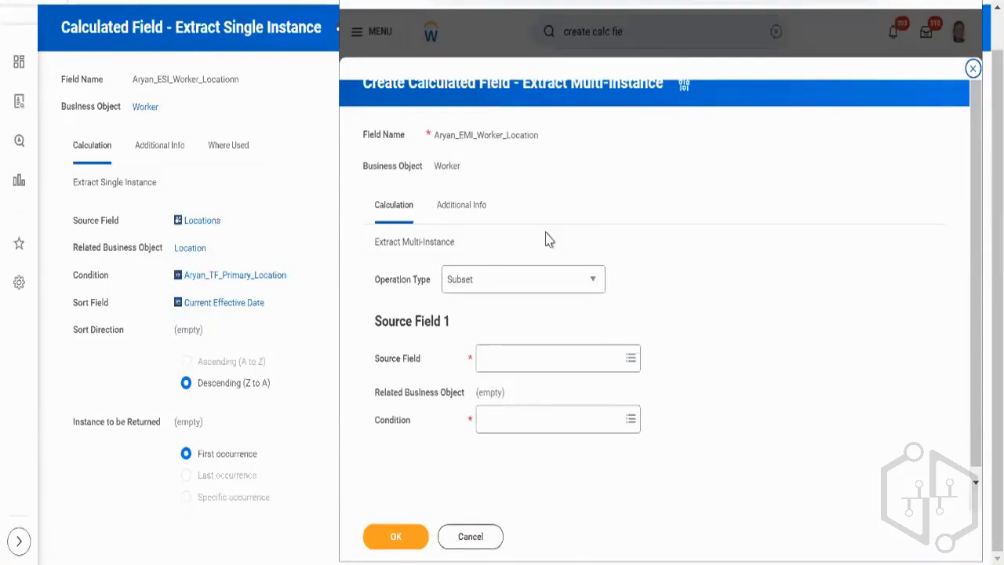
pyautogui.click(578, 281)
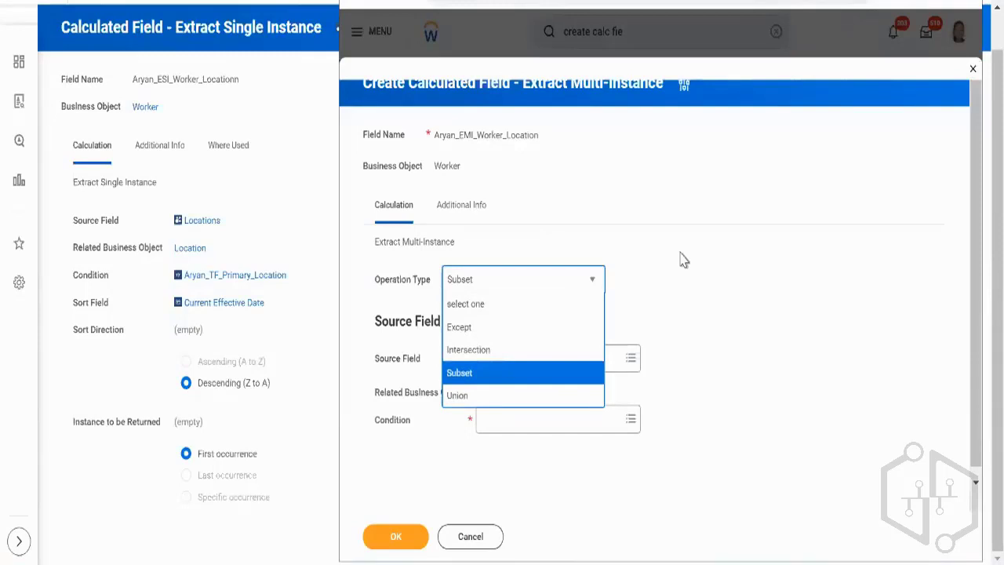
pyautogui.click(683, 260)
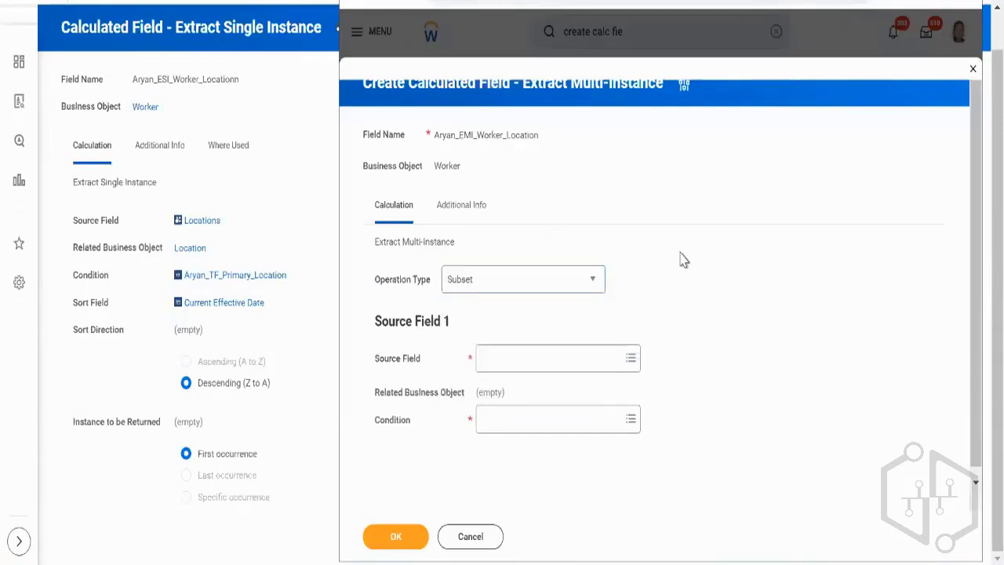
pyautogui.click(591, 362)
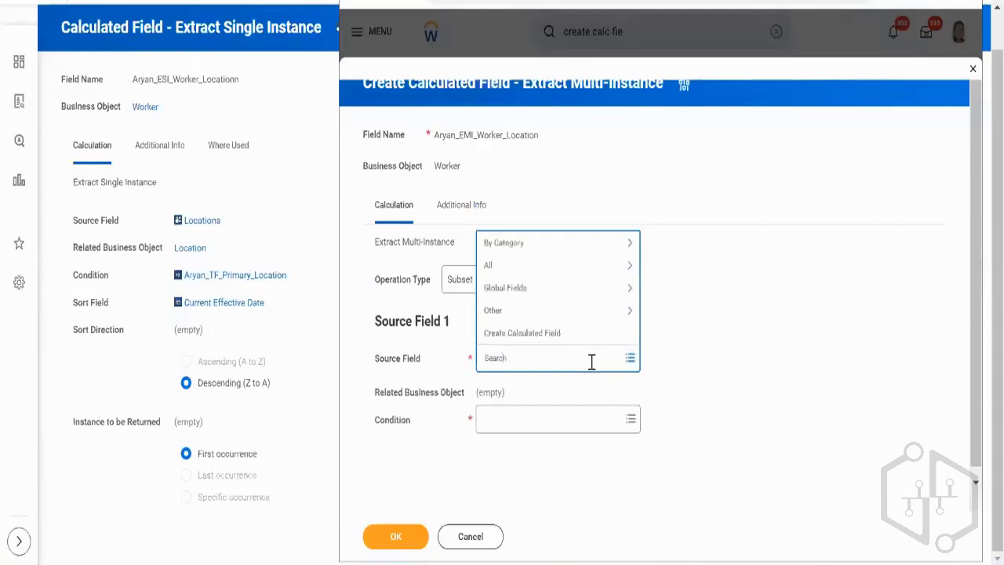
pyautogui.write('location')
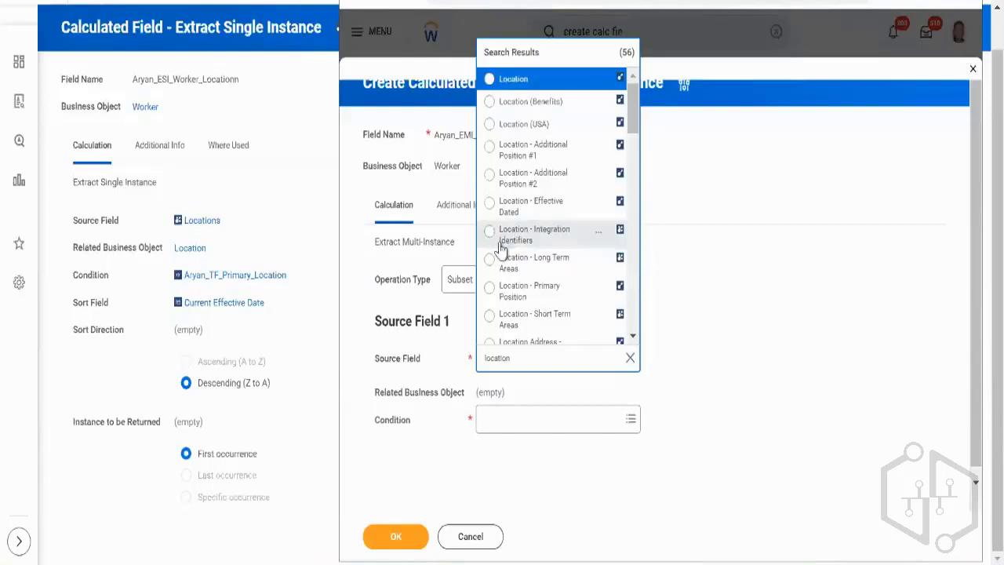
pyautogui.click(600, 83)
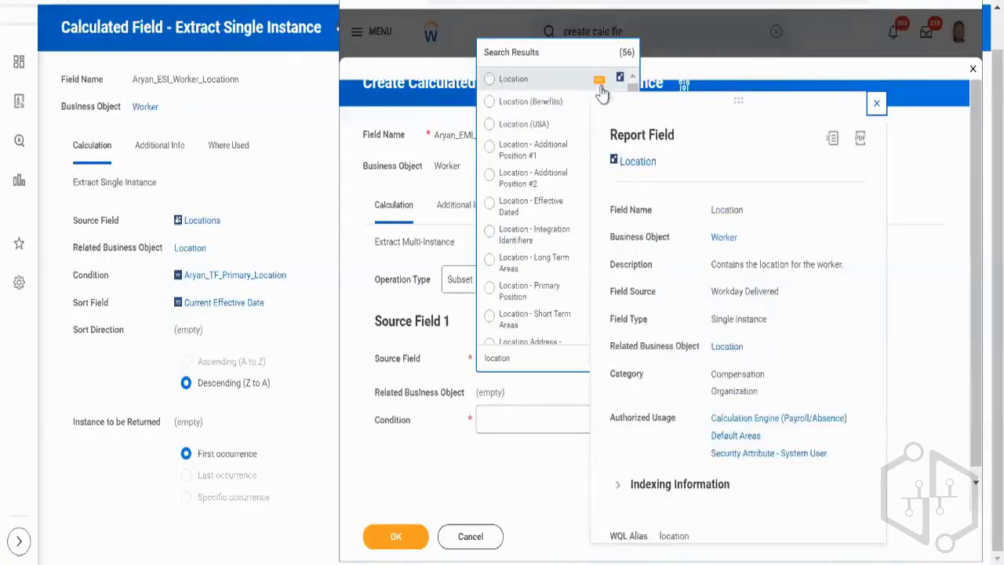
pyautogui.click(577, 81)
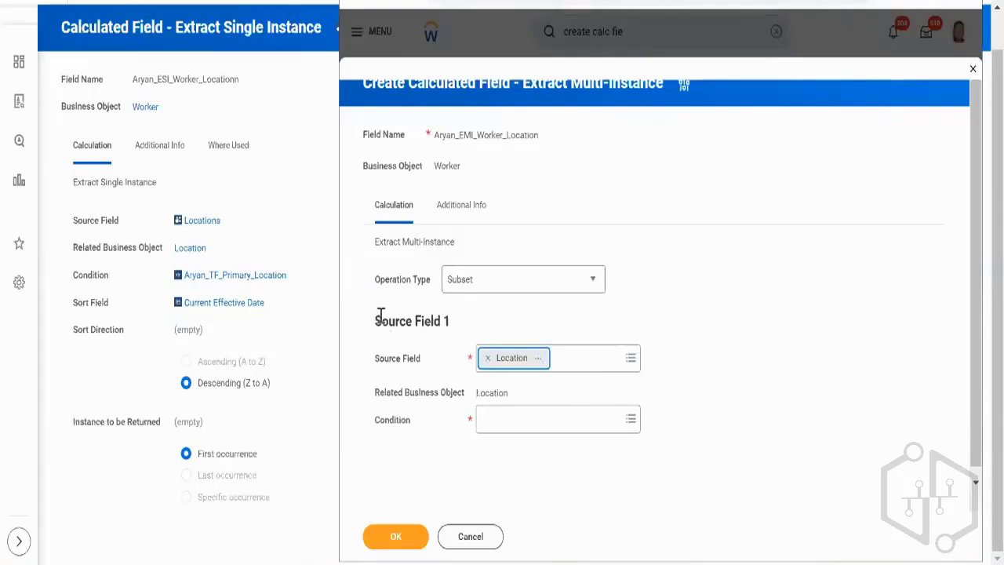
# Set the Operation Type to Union and examine the Source Field 1 and Source Field 2 sections
pyautogui.click(484, 290)
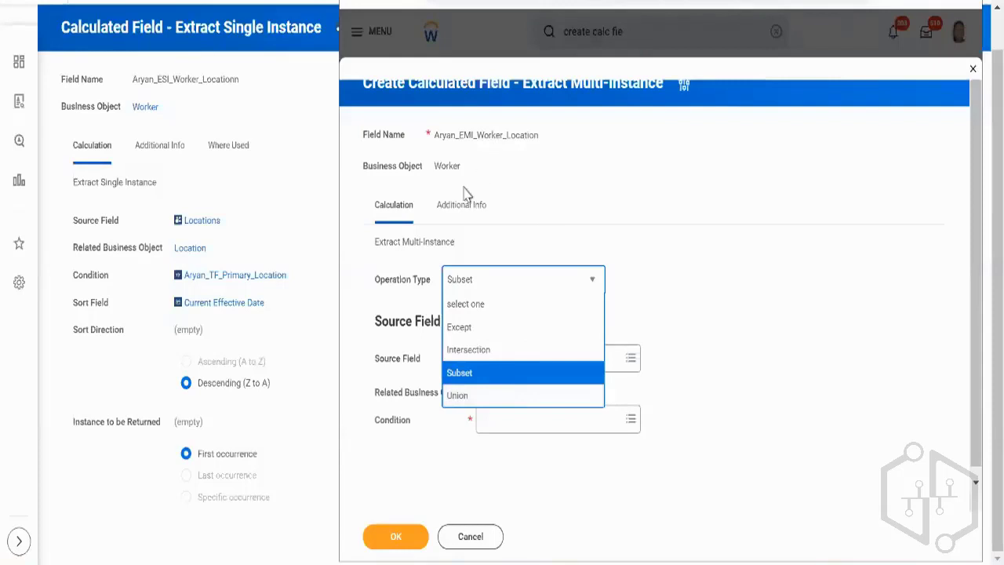
pyautogui.scroll(-1, 487, 384)
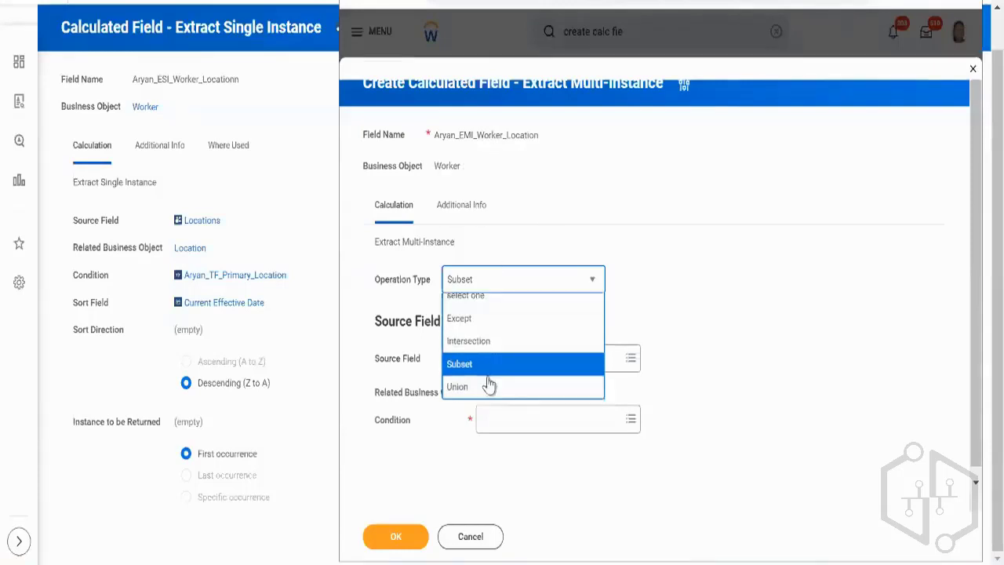
pyautogui.press('Escape')
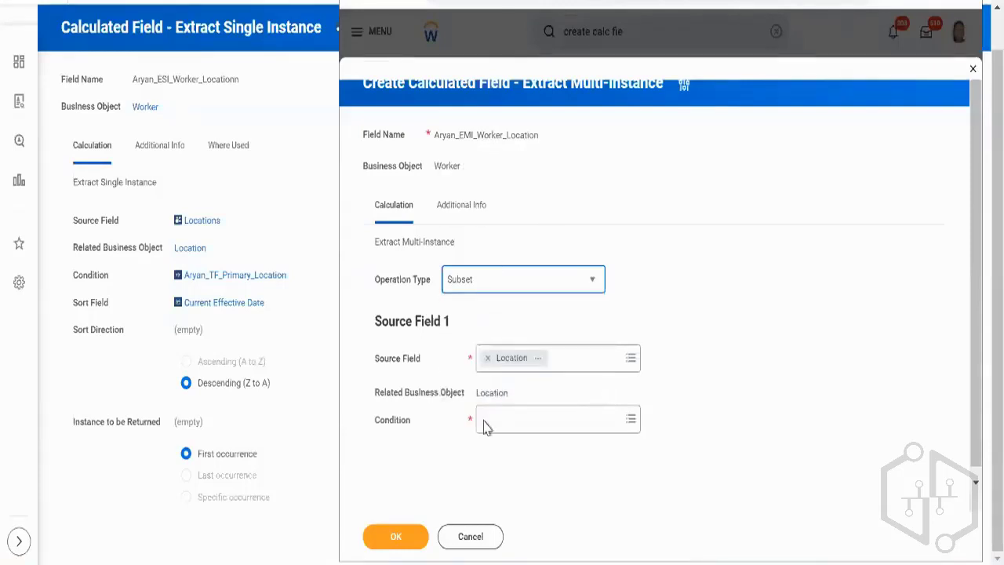
pyautogui.click(527, 287)
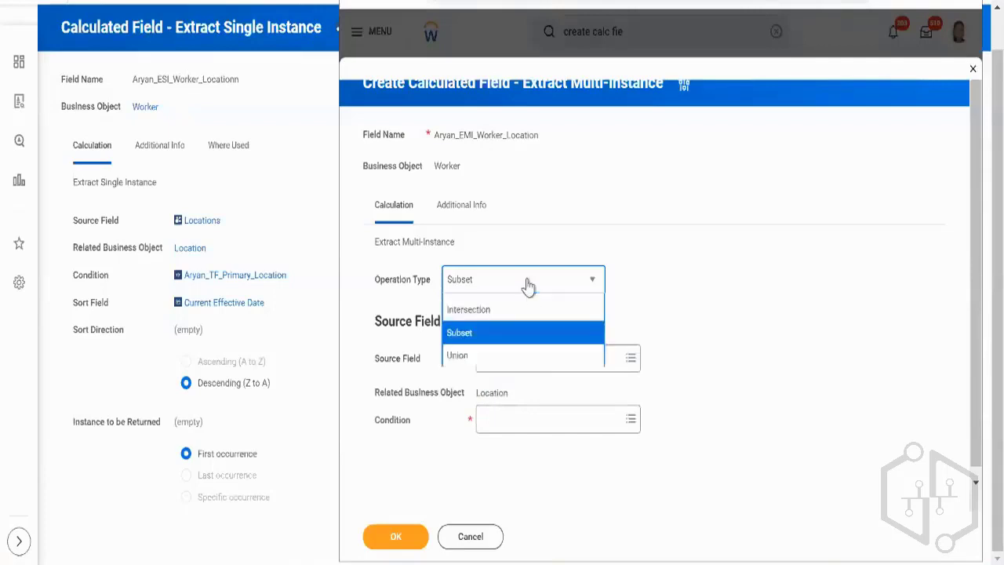
pyautogui.click(476, 401)
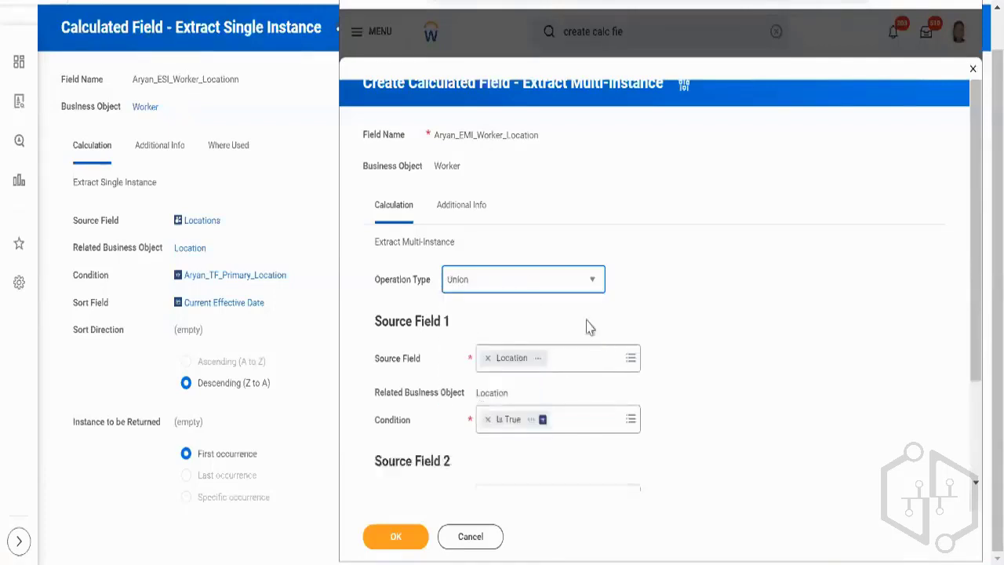
pyautogui.scroll(-2, 628, 324)
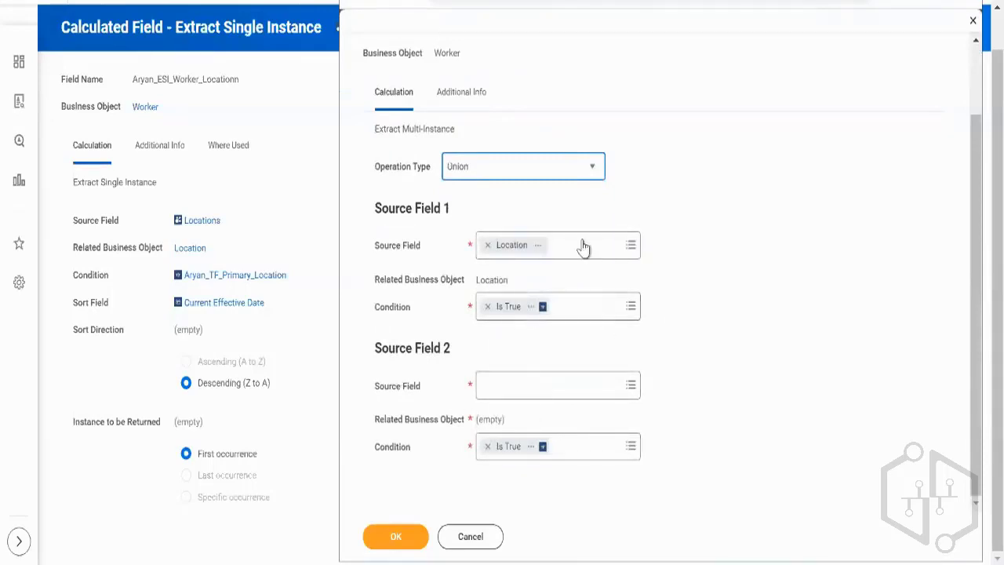
# Switch the Operation Type to Intersection and then to Except
pyautogui.click(586, 168)
pyautogui.click(469, 240)
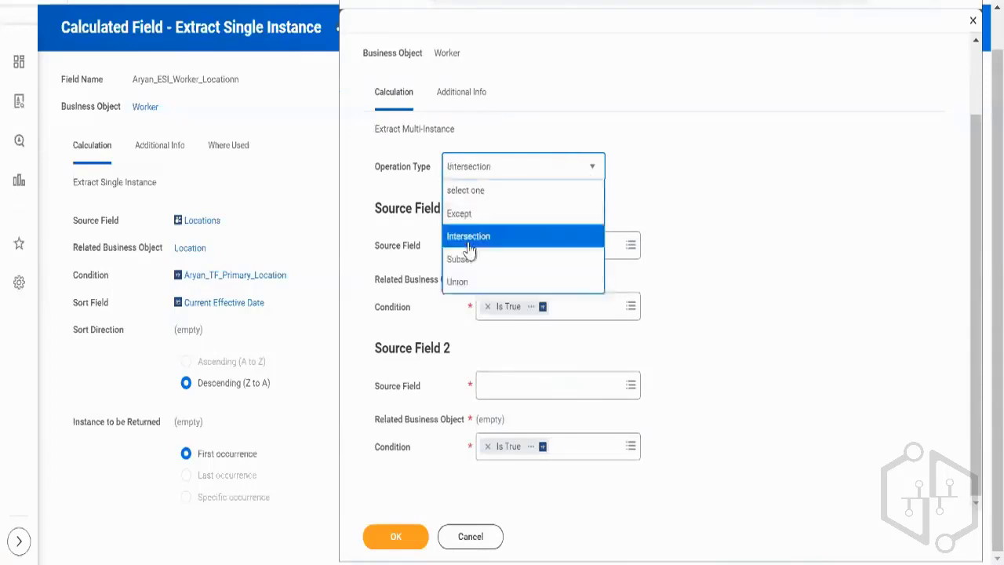
pyautogui.click(491, 171)
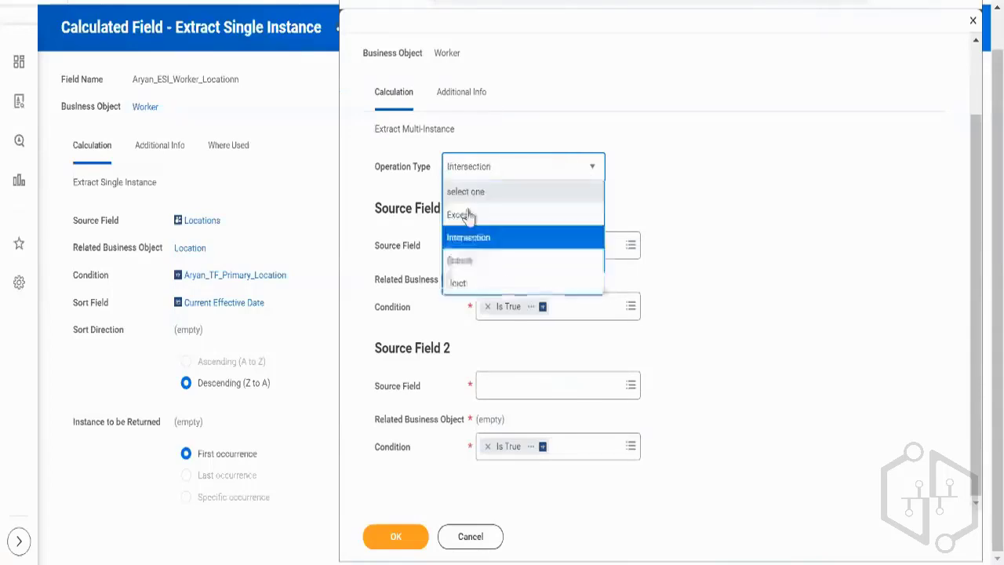
pyautogui.click(470, 213)
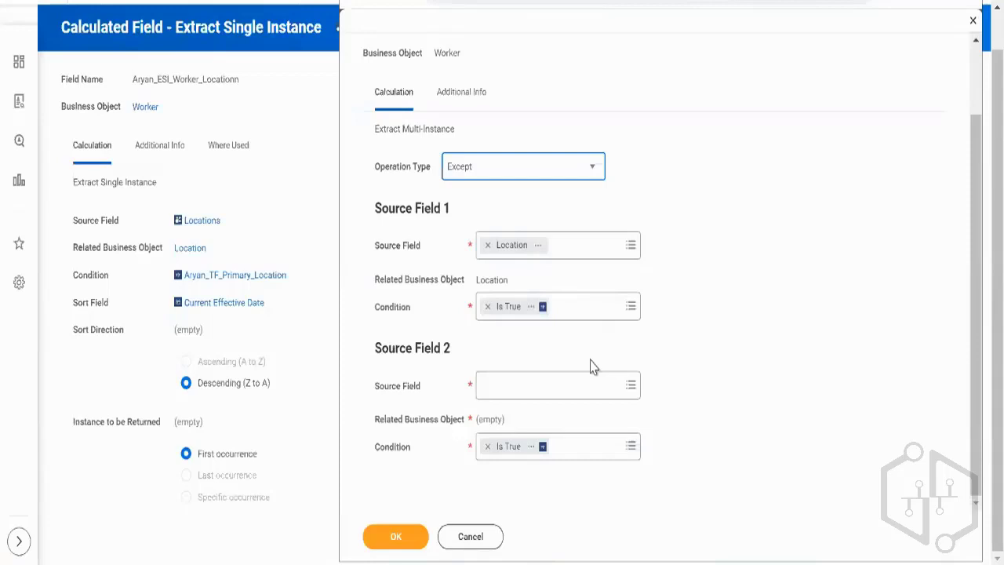
# Set the Operation Type to Subset and review the operation type choices again, keeping Subset
pyautogui.click(526, 177)
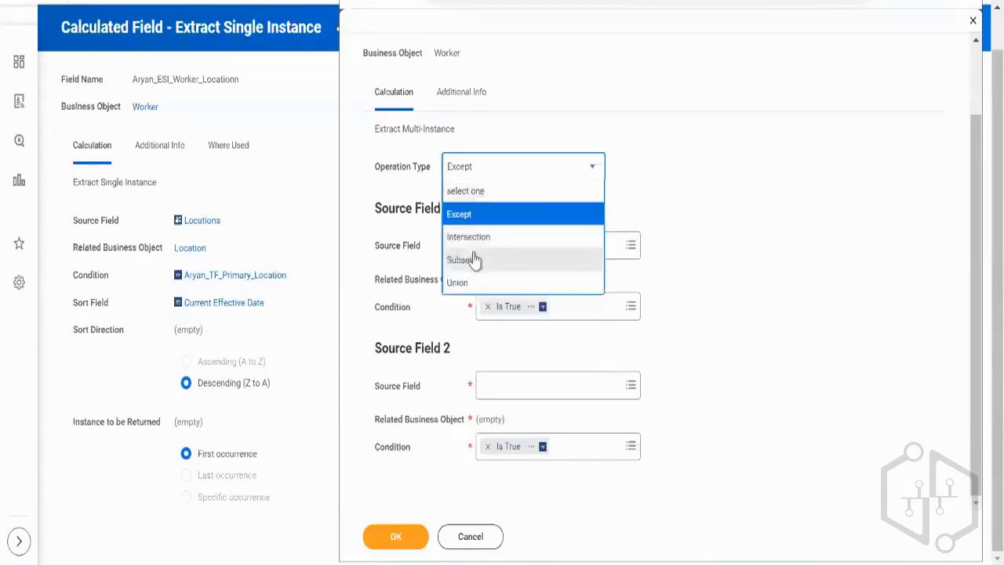
pyautogui.click(475, 259)
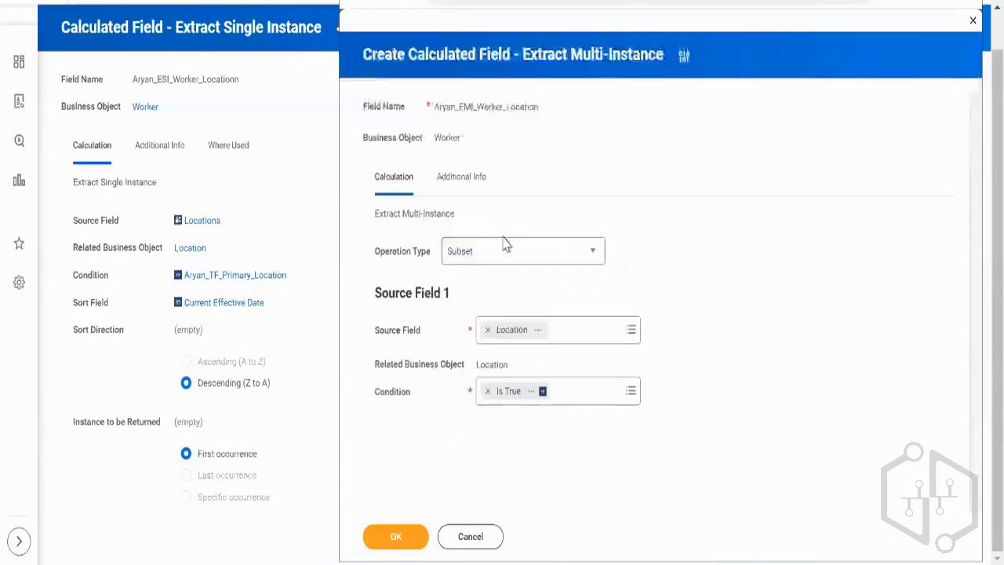
pyautogui.click(503, 259)
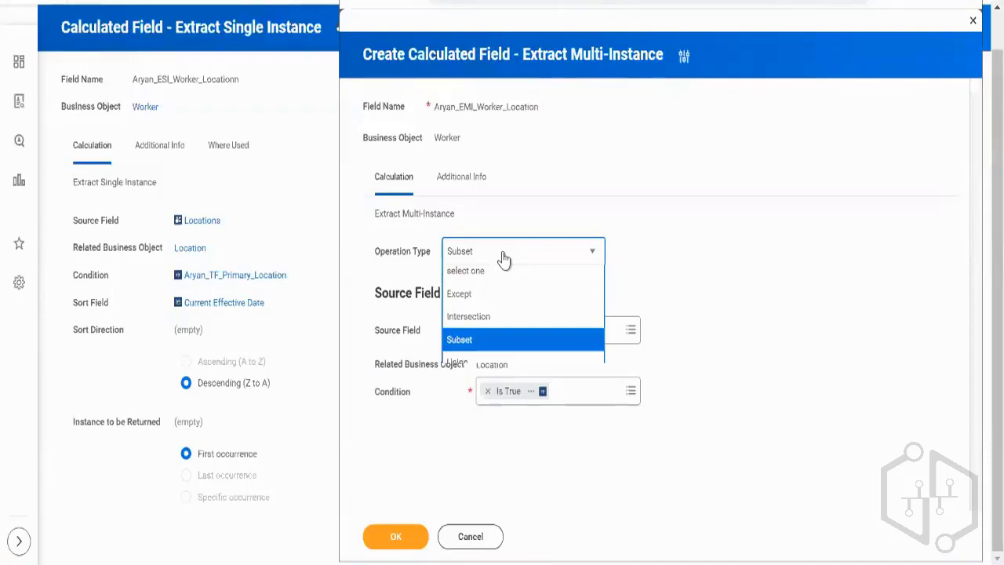
pyautogui.click(504, 258)
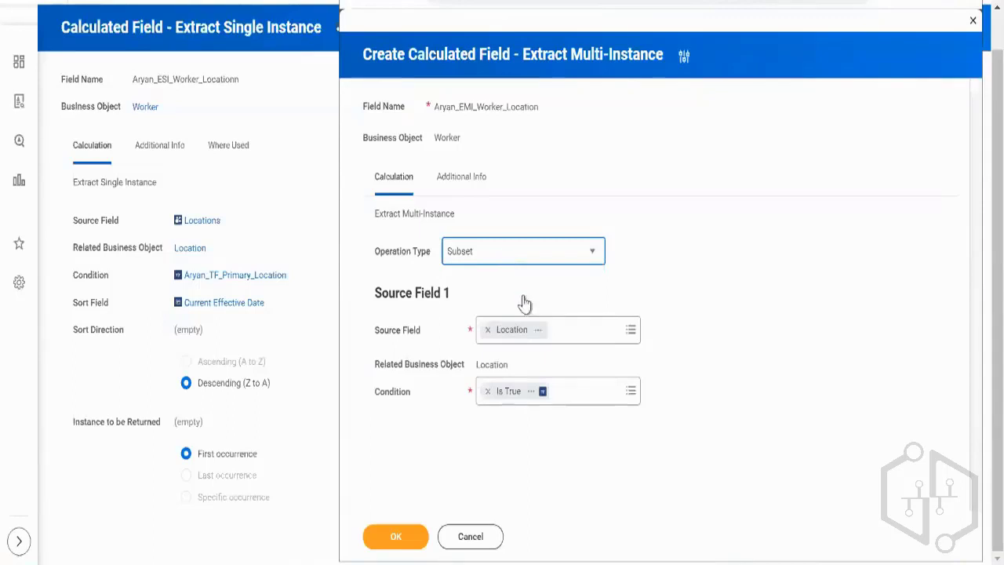
# Set the Source Field 1 condition to the author's _TF_Primary_Location calculated field
pyautogui.click(595, 394)
pyautogui.write('aryan')
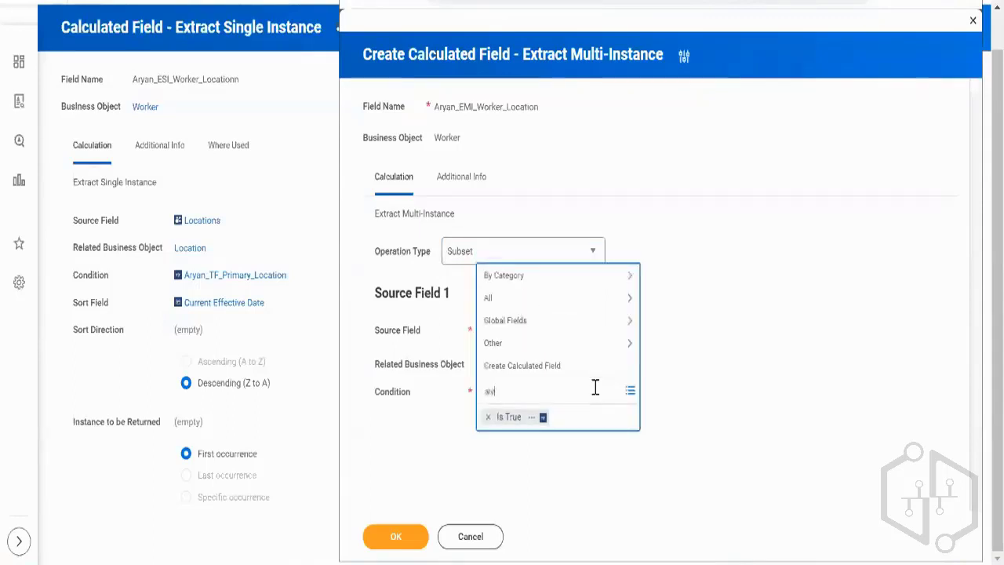
pyautogui.write('_tf_prim')
pyautogui.press('Return')
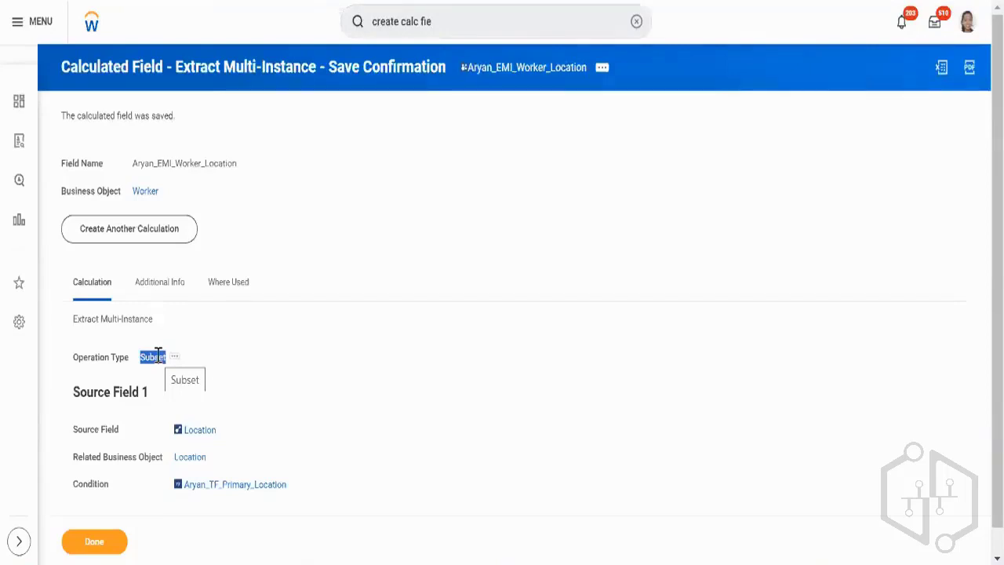
# Copy the saved Extract Multi-Instance field's name, close the blank Create Calculated Field dialog and go to the home page
pyautogui.click(497, 75)
pyautogui.click(521, 130)
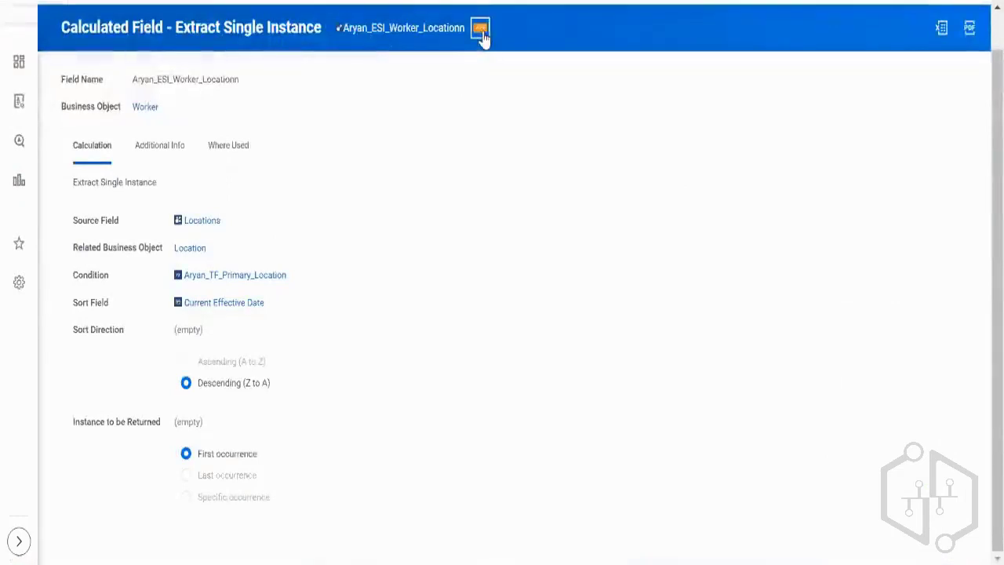
pyautogui.click(480, 28)
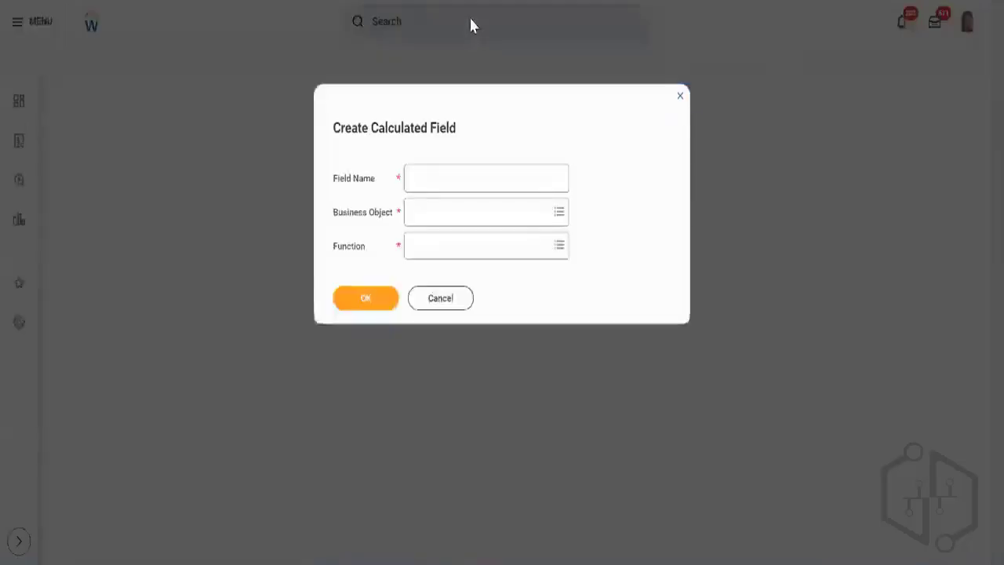
pyautogui.click(681, 97)
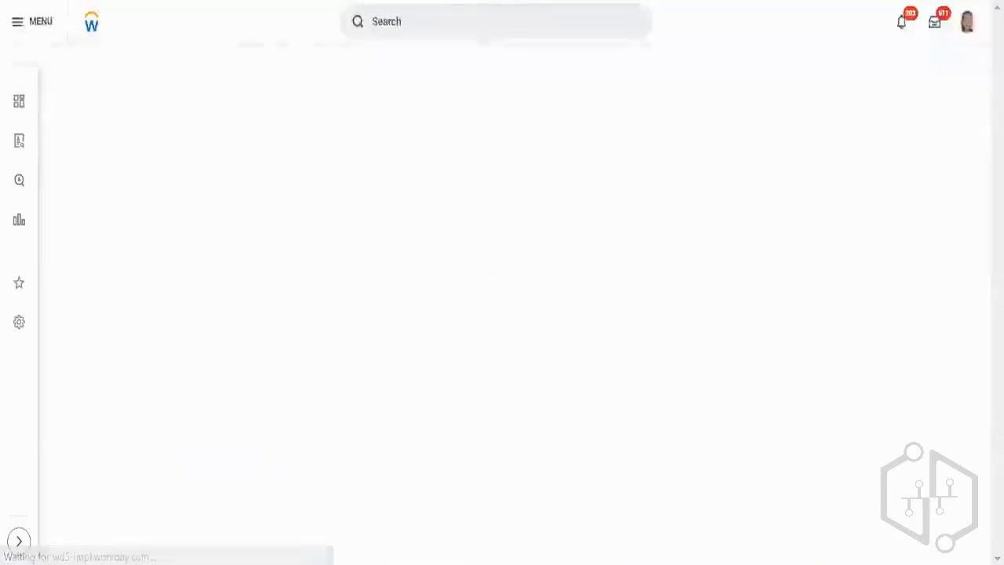
pyautogui.click(90, 23)
# Search for the Extract Multi-Instance worker location field using the field: prefix and its copied name
pyautogui.click(435, 29)
pyautogui.write('filed')
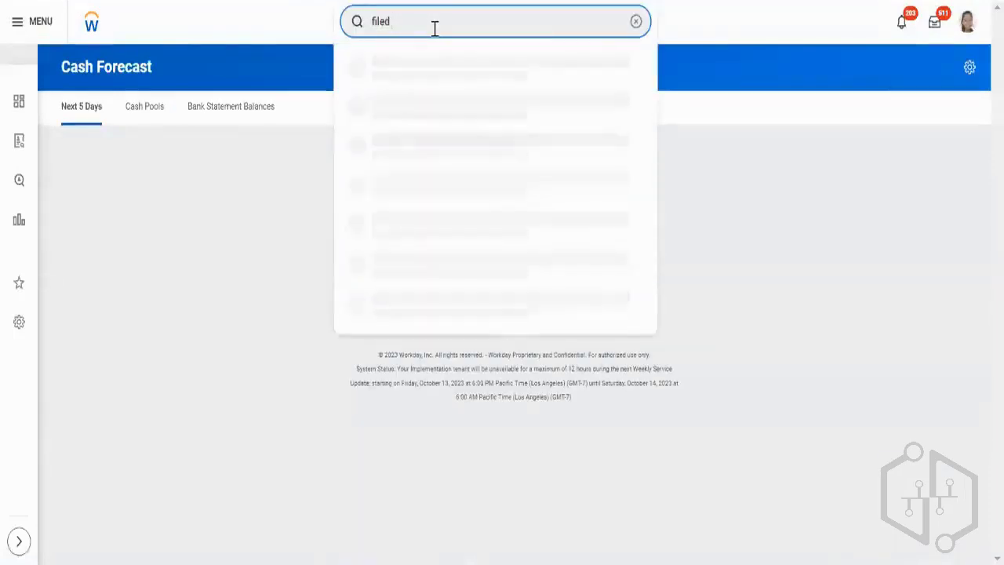
pyautogui.press('BackSpace')
pyautogui.press('BackSpace')
pyautogui.press('BackSpace')
pyautogui.press('BackSpace')
pyautogui.press('BackSpace')
pyautogui.write('filed')
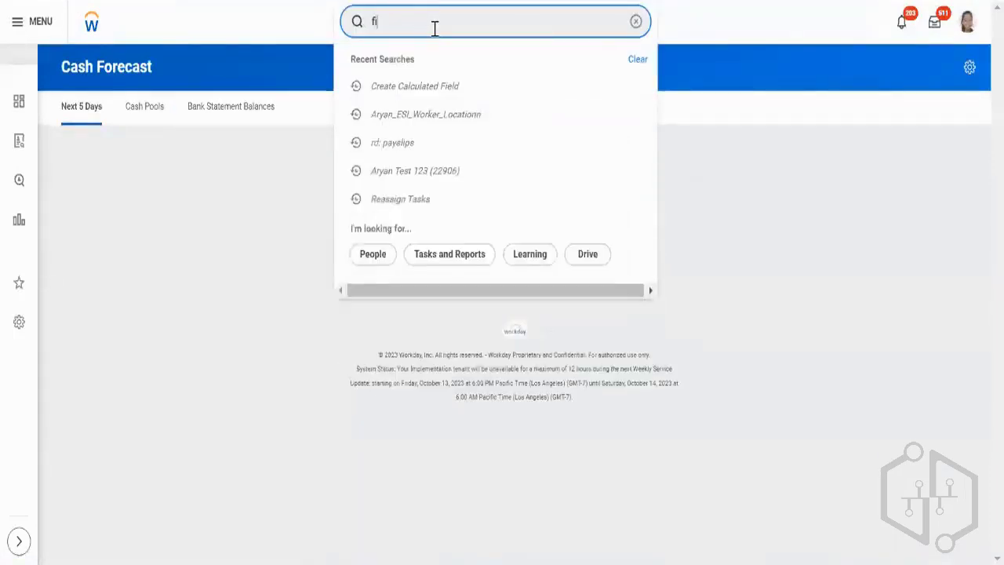
pyautogui.press('BackSpace')
pyautogui.press('BackSpace')
pyautogui.press('BackSpace')
pyautogui.press('BackSpace')
pyautogui.press('BackSpace')
pyautogui.write('field:')
pyautogui.hotkey('ctrl', 'v')
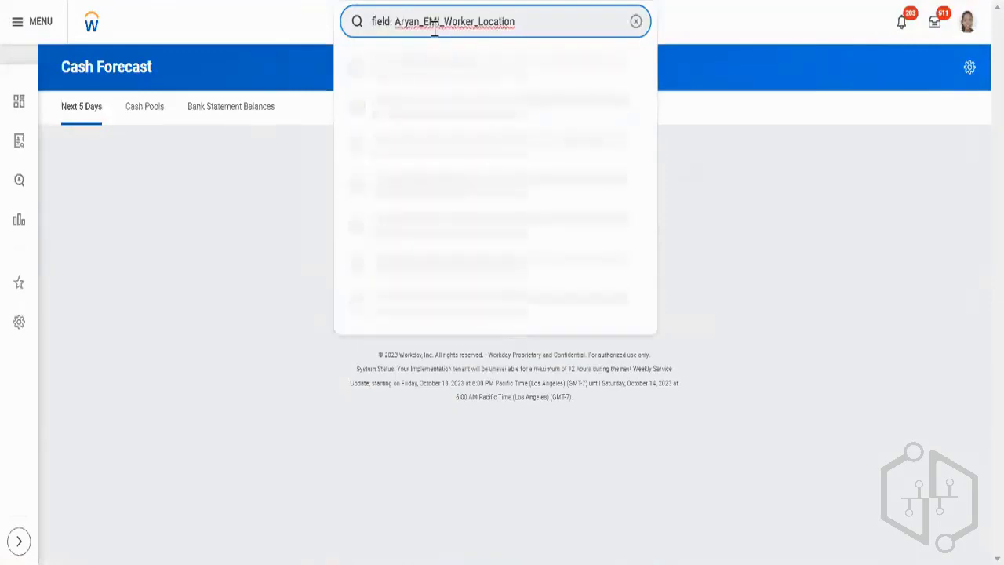
pyautogui.click(462, 61)
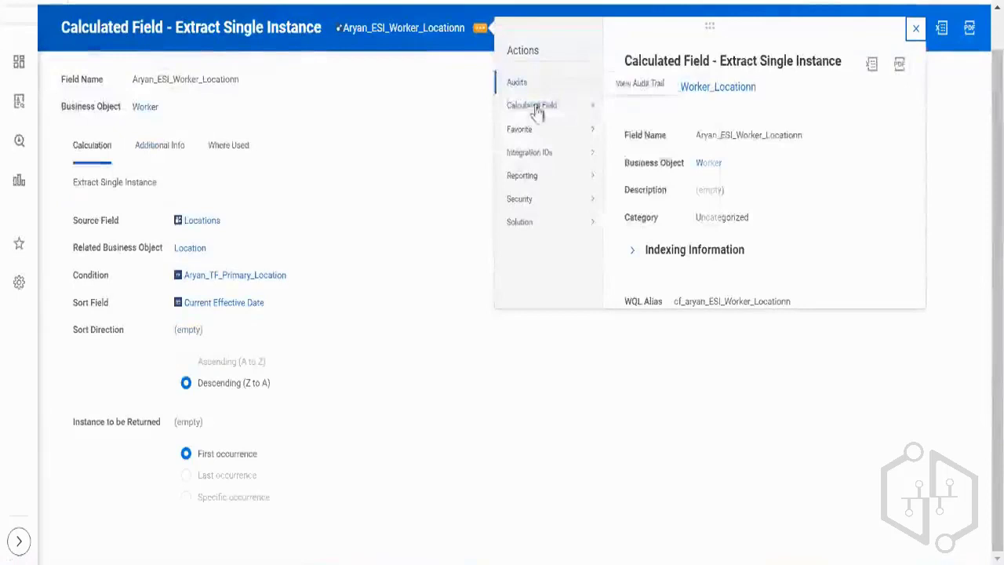
# Edit the Extract Single Instance worker location field and look up the author's _EMI_Worker_Location field as its Source Field
pyautogui.moveTo(540, 113)
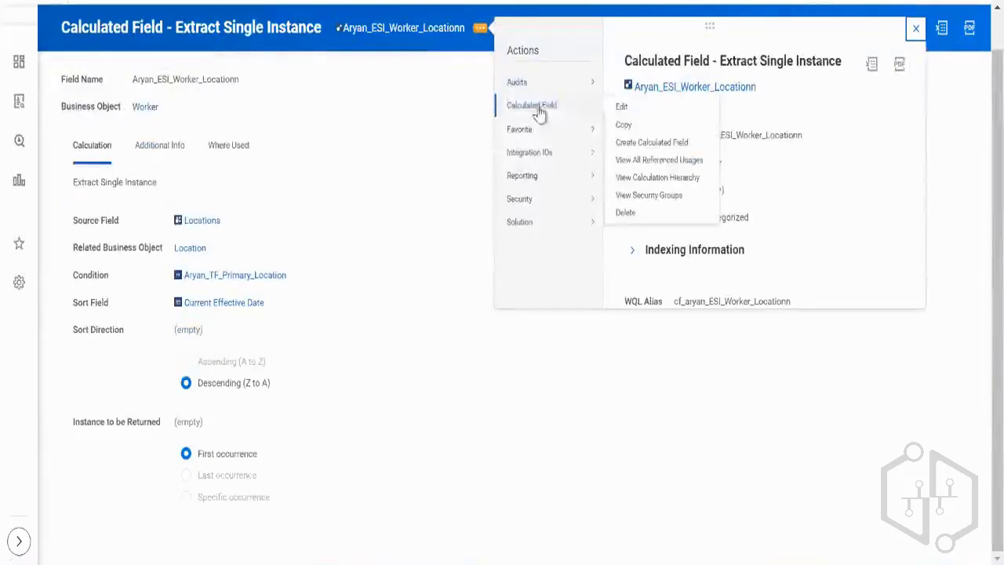
pyautogui.click(626, 114)
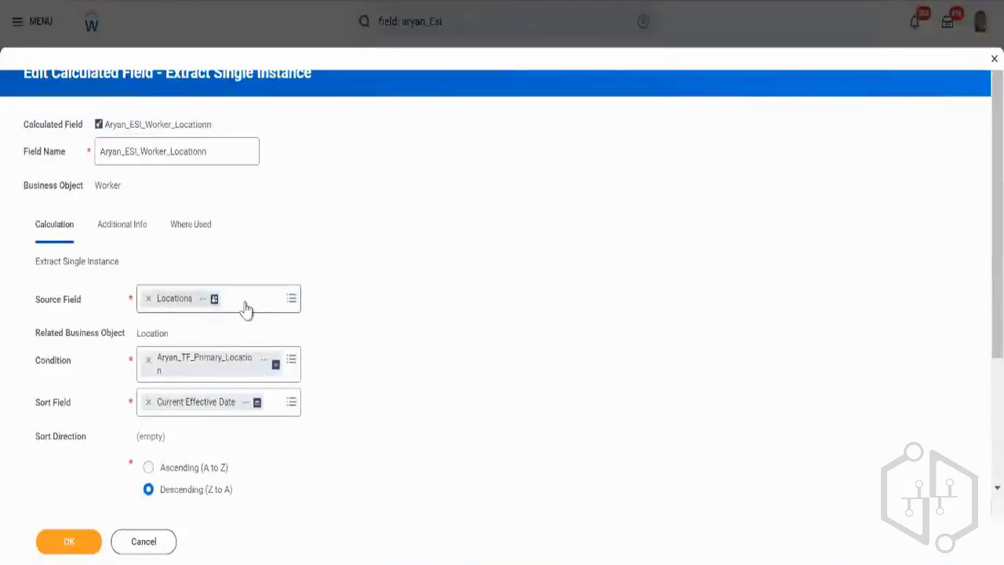
pyautogui.click(245, 308)
pyautogui.hotkey('ctrl', 'v')
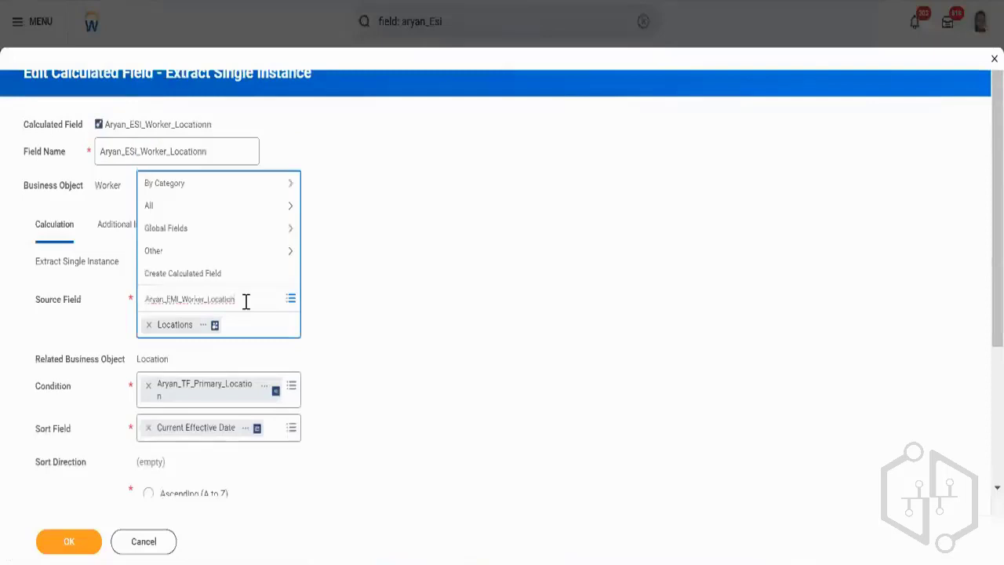
pyautogui.press('Return')
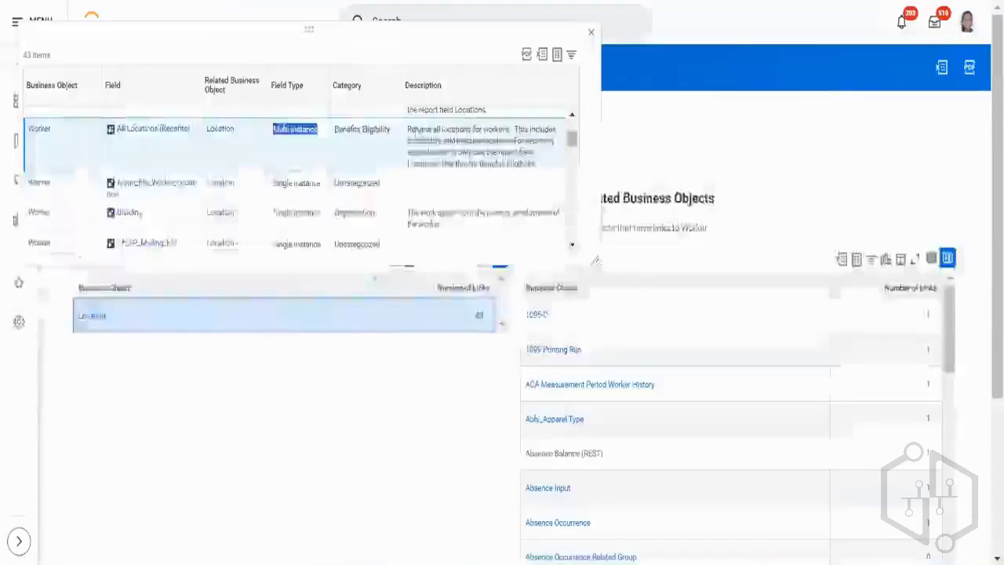
# Reload the Worker business object's links to Location and compare the field types of the author's _EMI_ and _ESI_ location fields
pyautogui.click(592, 37)
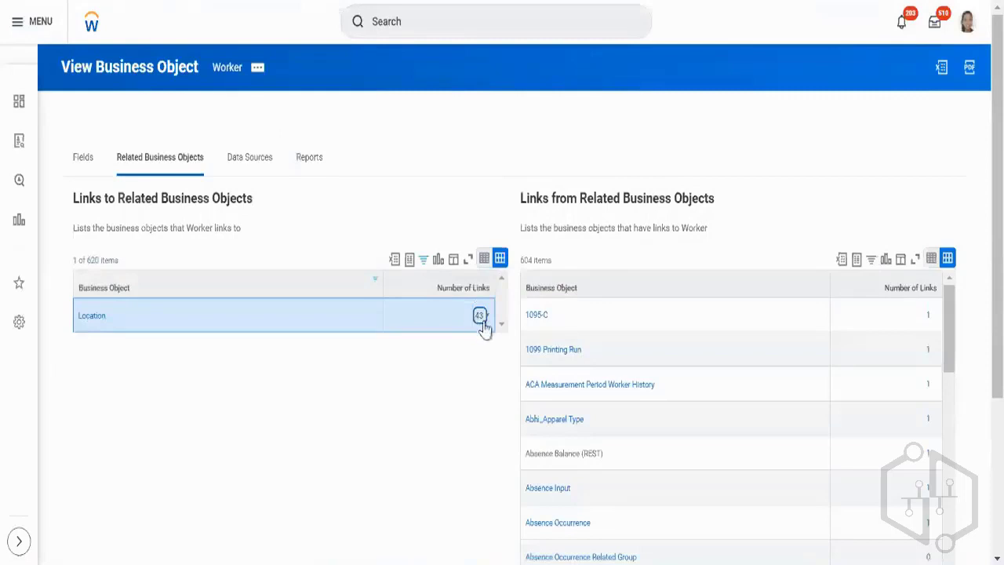
pyautogui.click(480, 317)
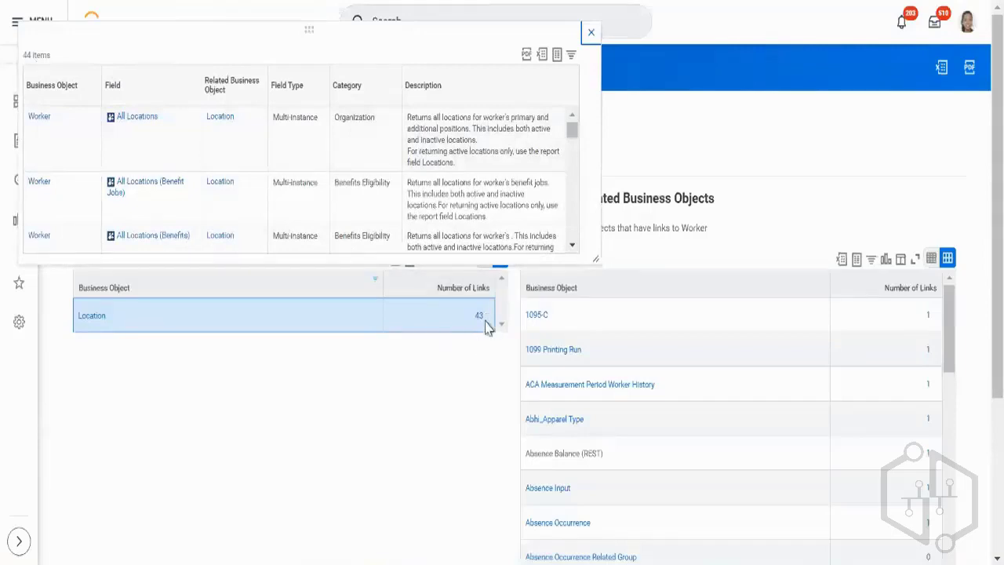
pyautogui.scroll(-3, 385, 149)
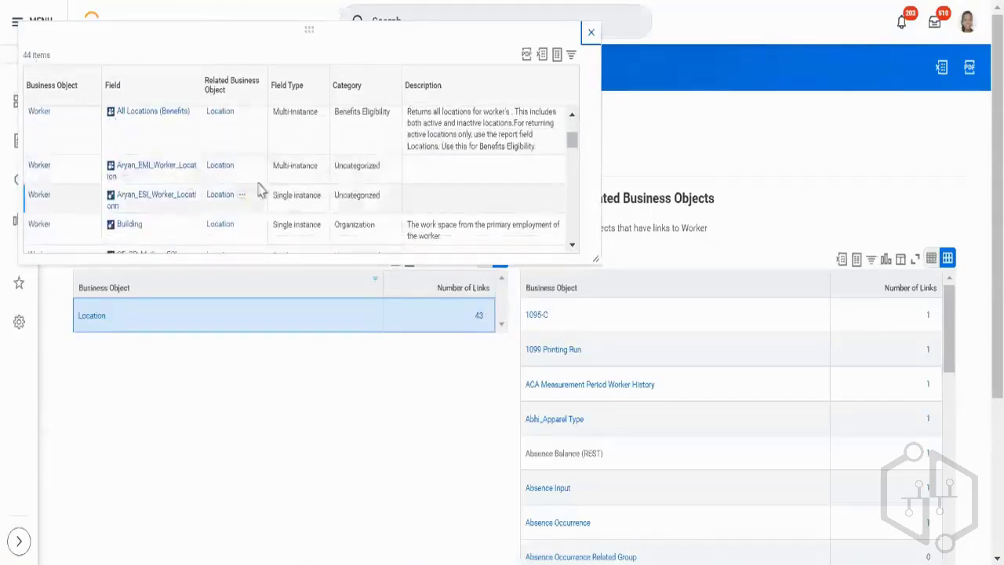
pyautogui.tripleClick(309, 179)
pyautogui.tripleClick(308, 201)
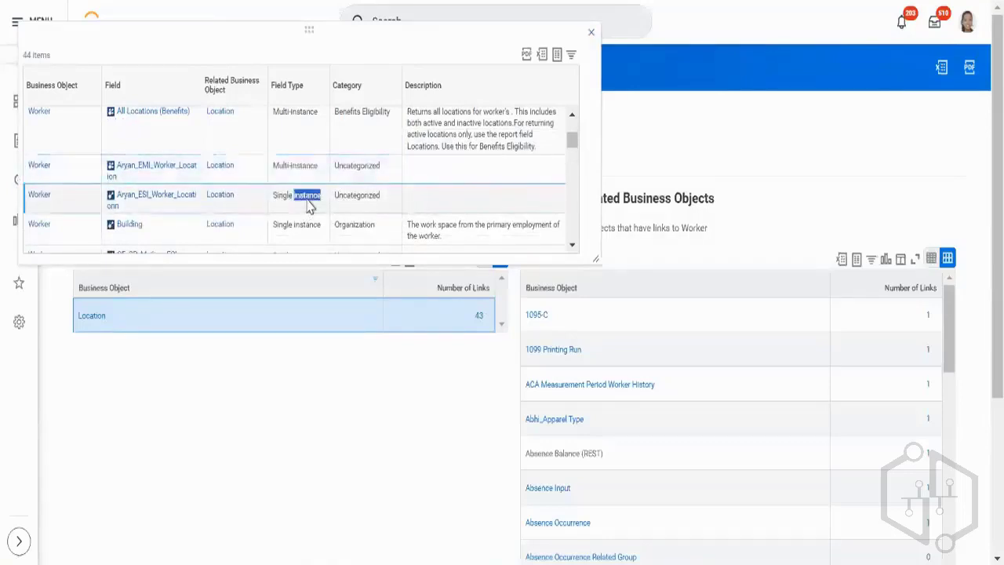
pyautogui.tripleClick(298, 179)
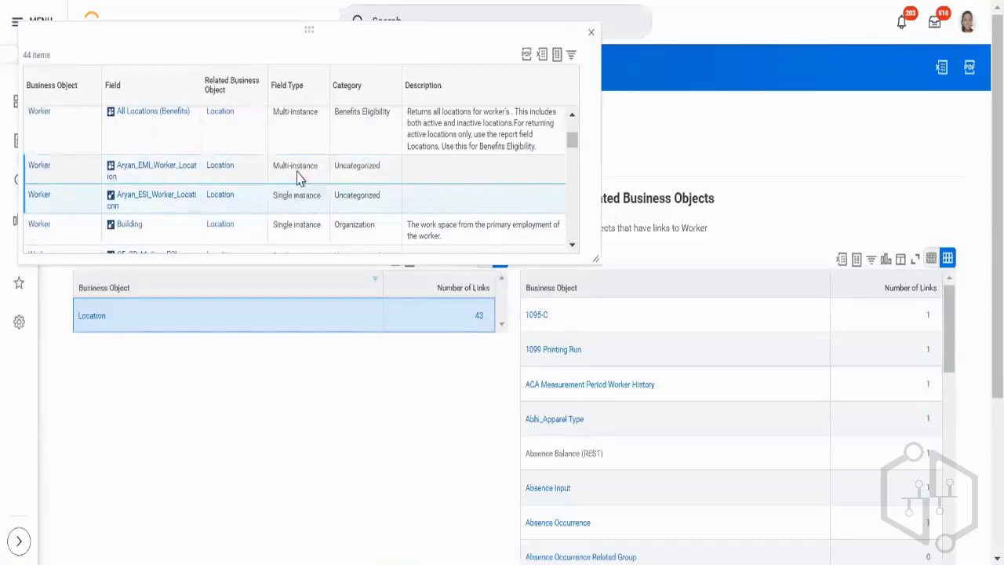